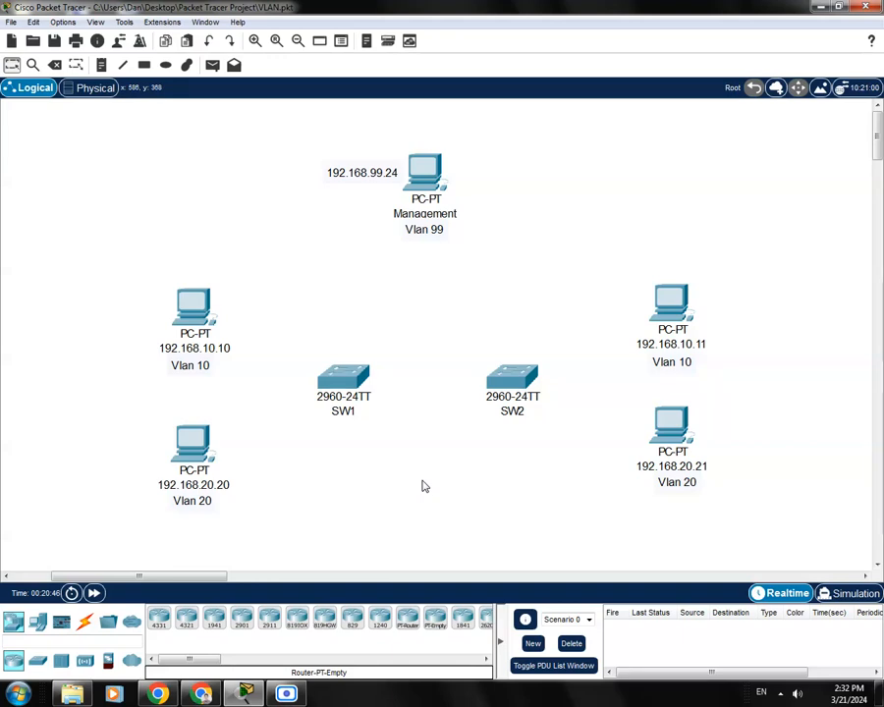
- Open SW1's command-line interface in an enlarged window and enter privileged mode with enable
click(348, 378)
drag(466, 144, 381, 77)
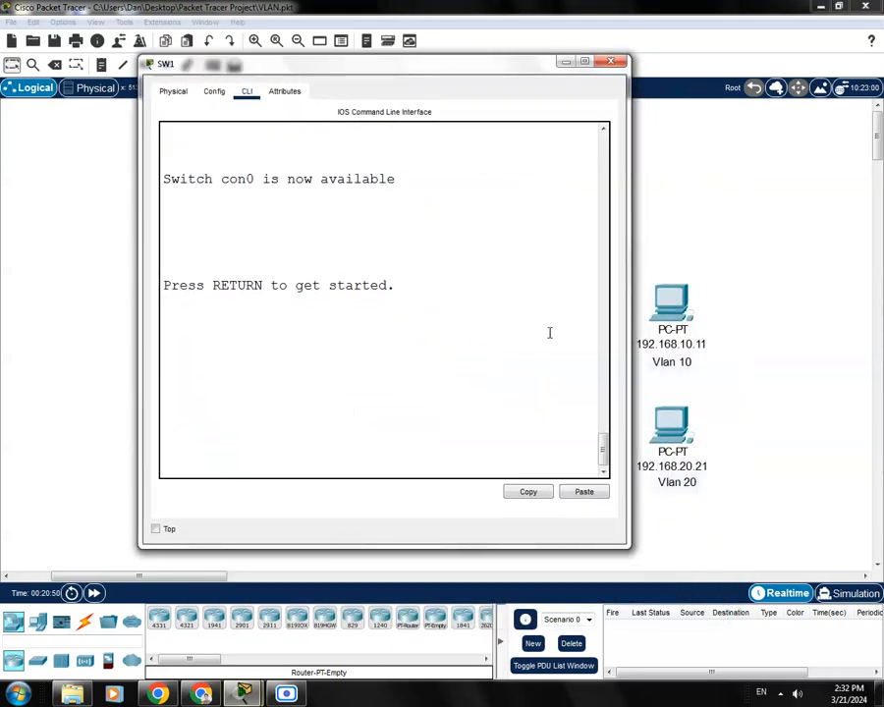
drag(626, 401, 844, 379)
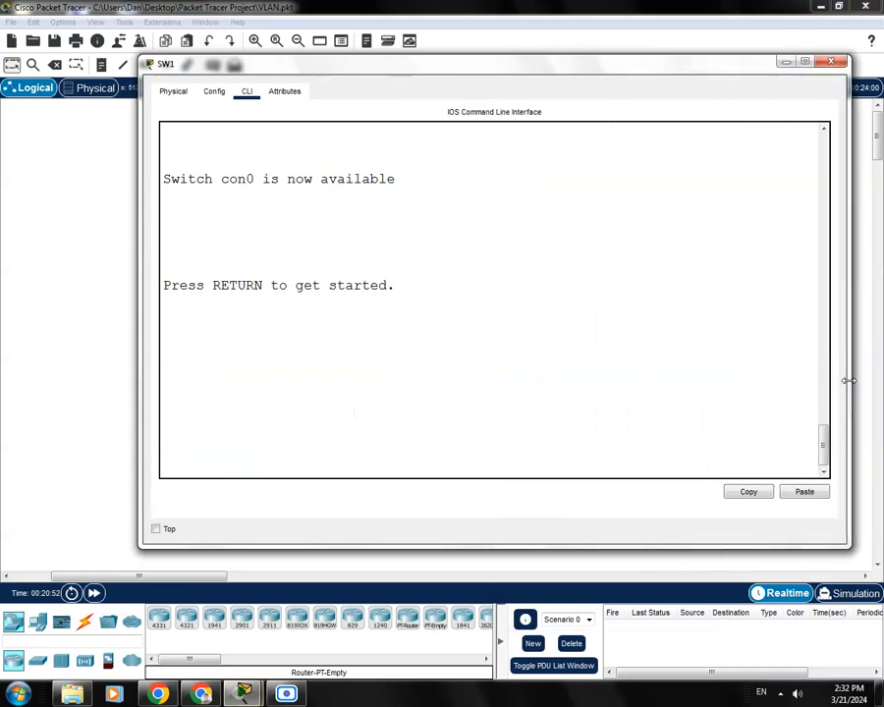
drag(472, 543, 476, 589)
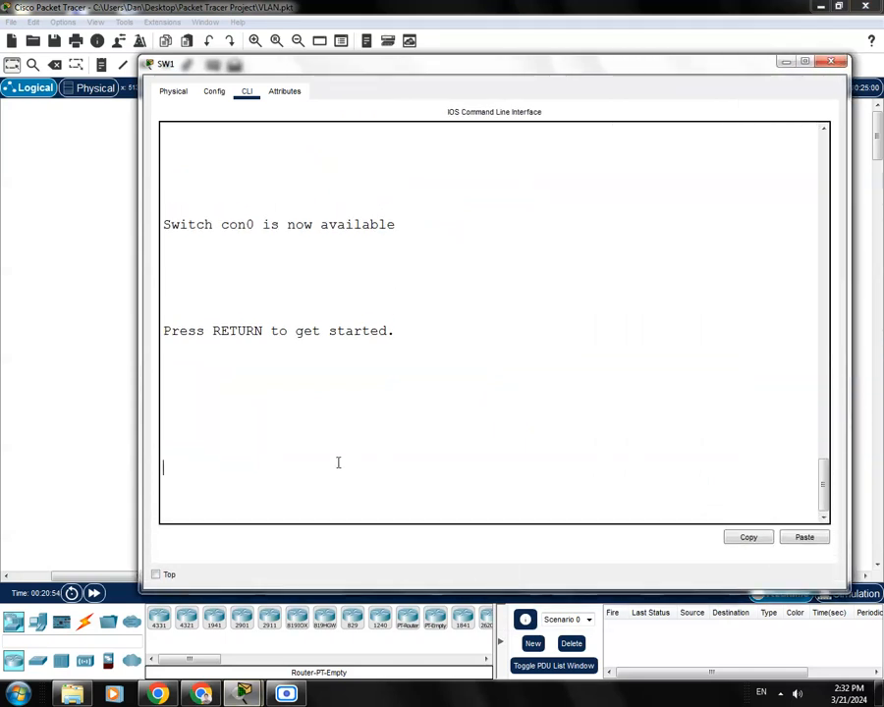
key(Return)
text(ena)
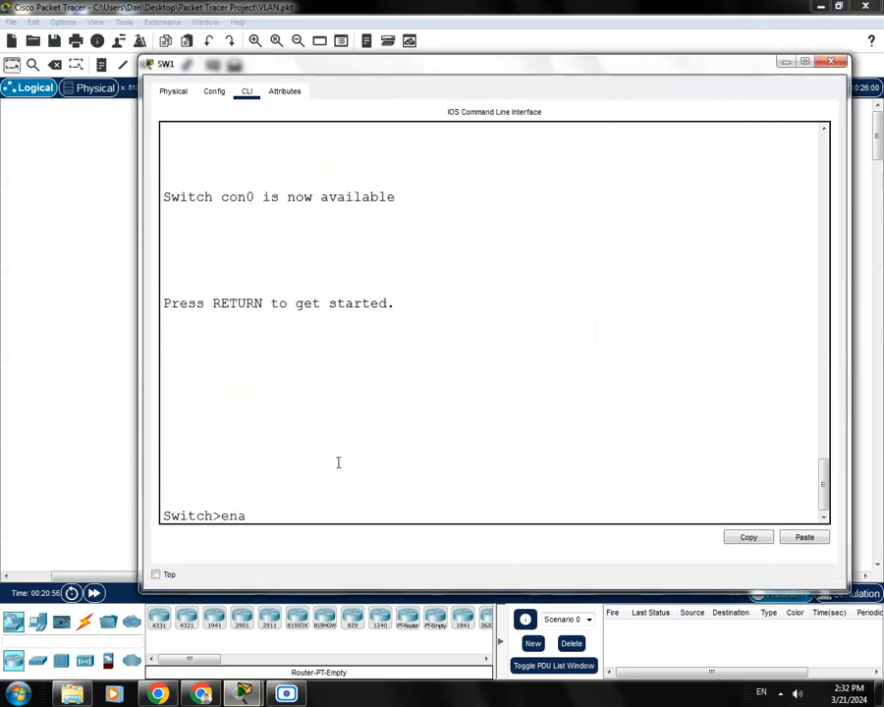
text(ble)
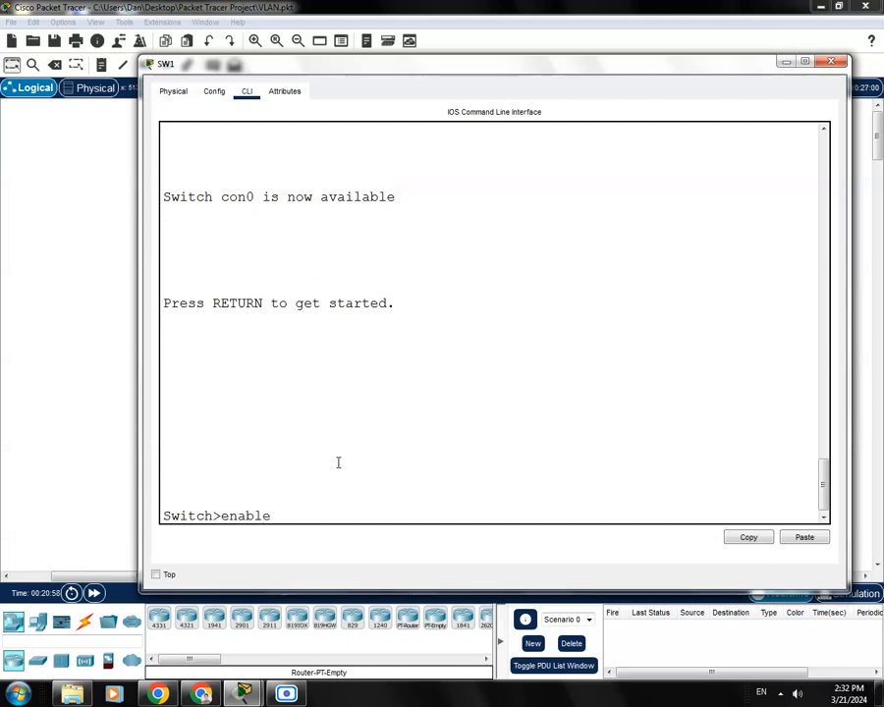
key(Return)
- Run show vlan on SW1 to display its VLAN table
text(shpow)
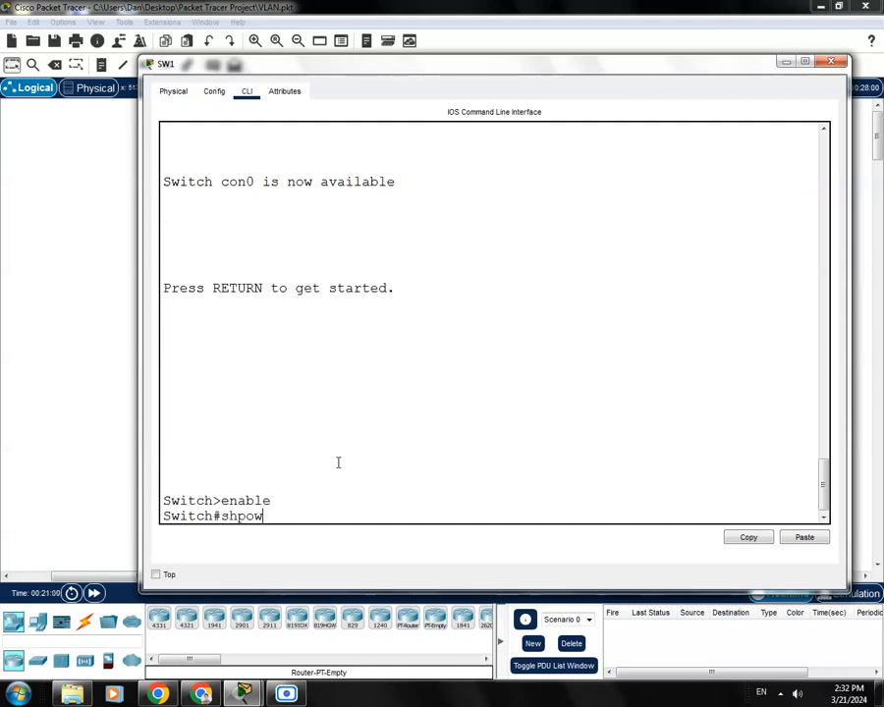
key(BackSpace)
key(BackSpace)
key(BackSpace)
text(ow vkl)
text(lan)
key(Return)
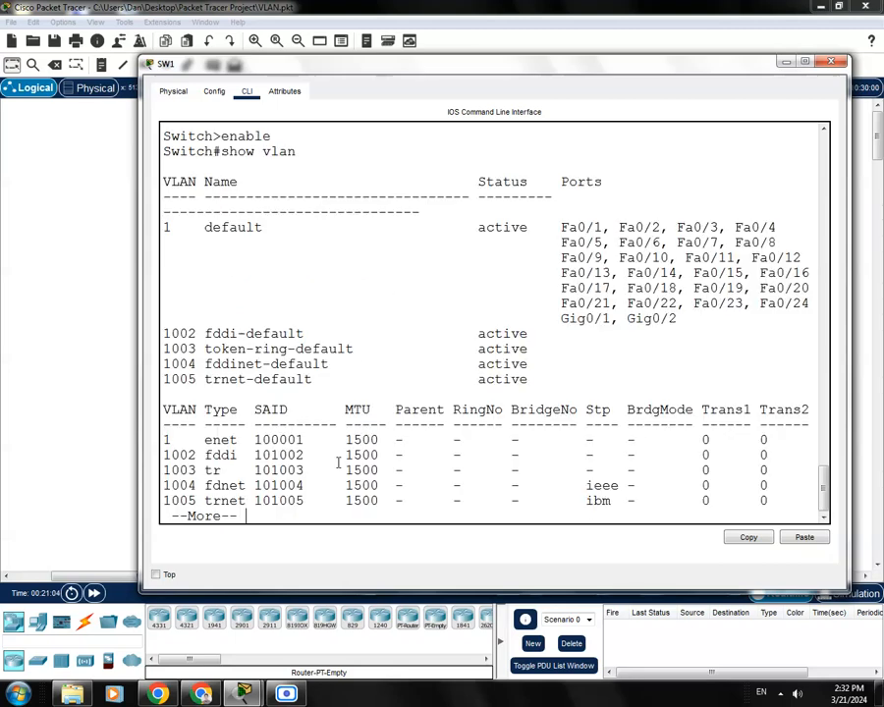
drag(491, 70, 432, 72)
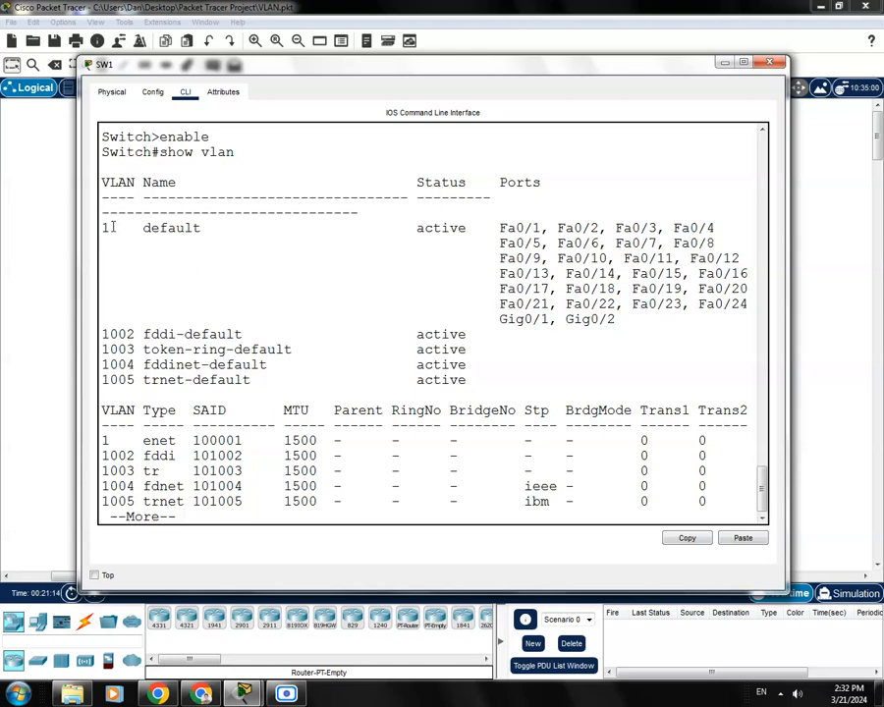
- Examine the VLAN numbers and names in SW1's table, including VLAN 1 and the reserved VLANs 1002 to 1005
drag(111, 228, 100, 228)
drag(135, 182, 102, 182)
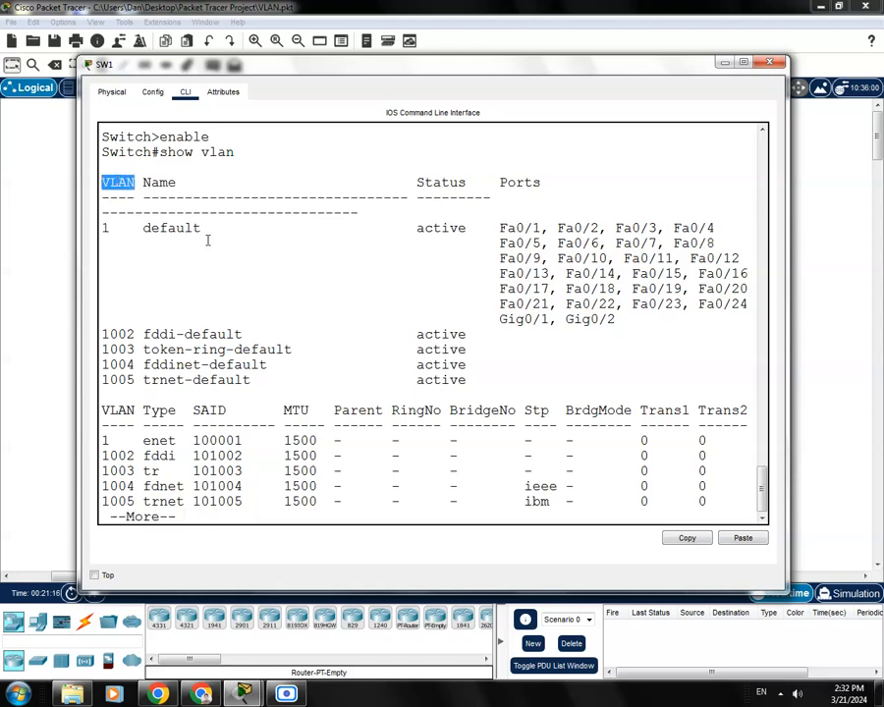
drag(207, 228, 139, 228)
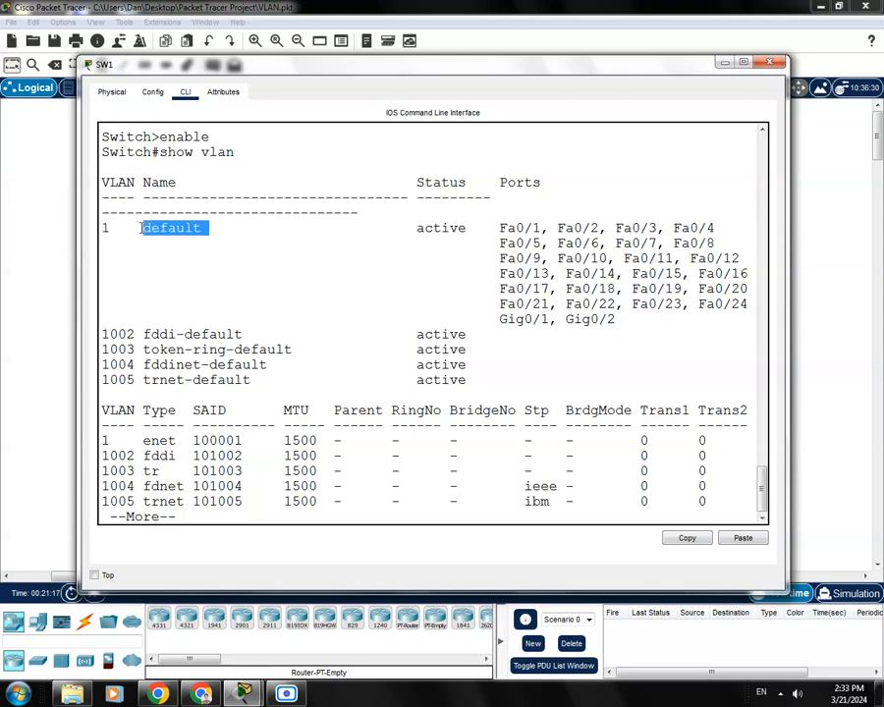
click(210, 269)
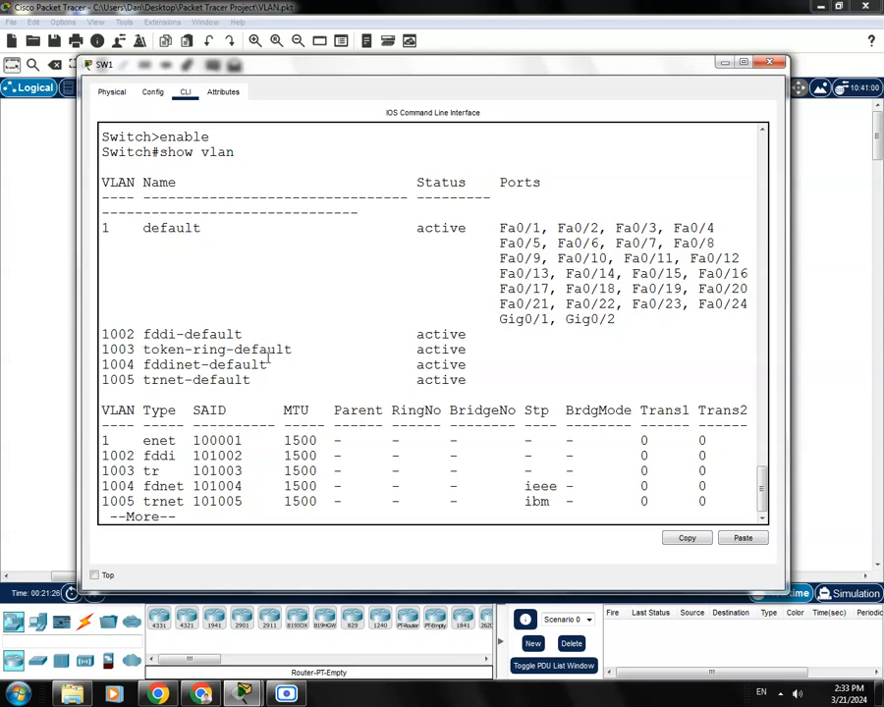
drag(135, 334, 102, 380)
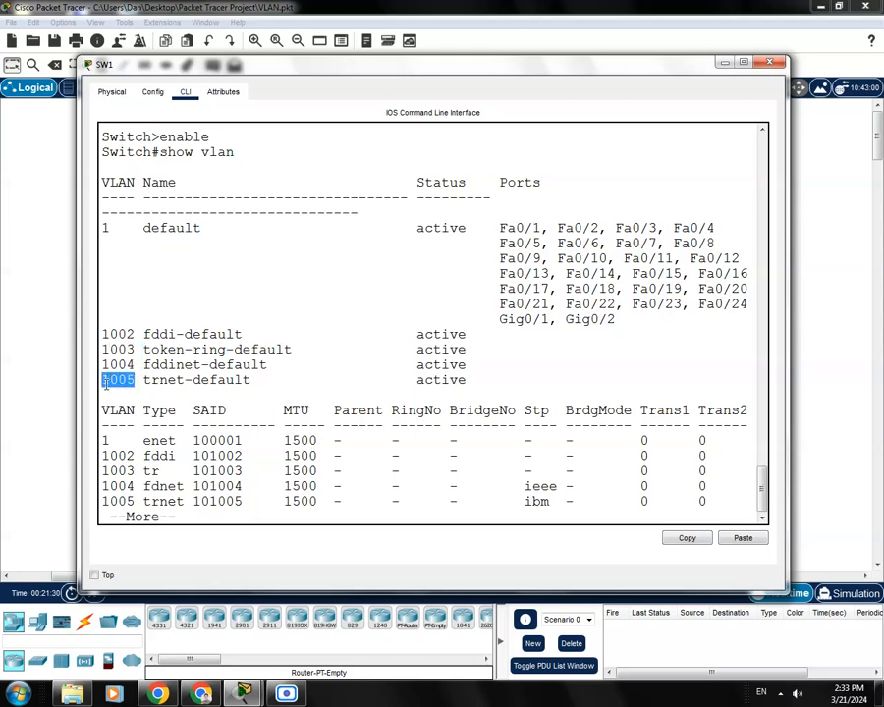
click(192, 380)
drag(485, 381, 118, 336)
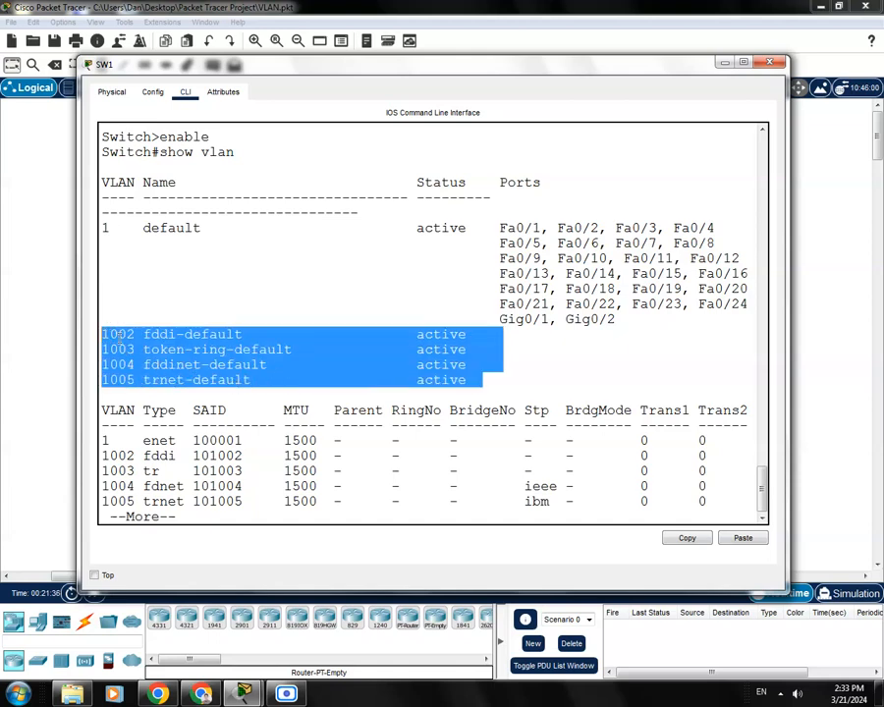
drag(477, 380, 106, 336)
click(257, 349)
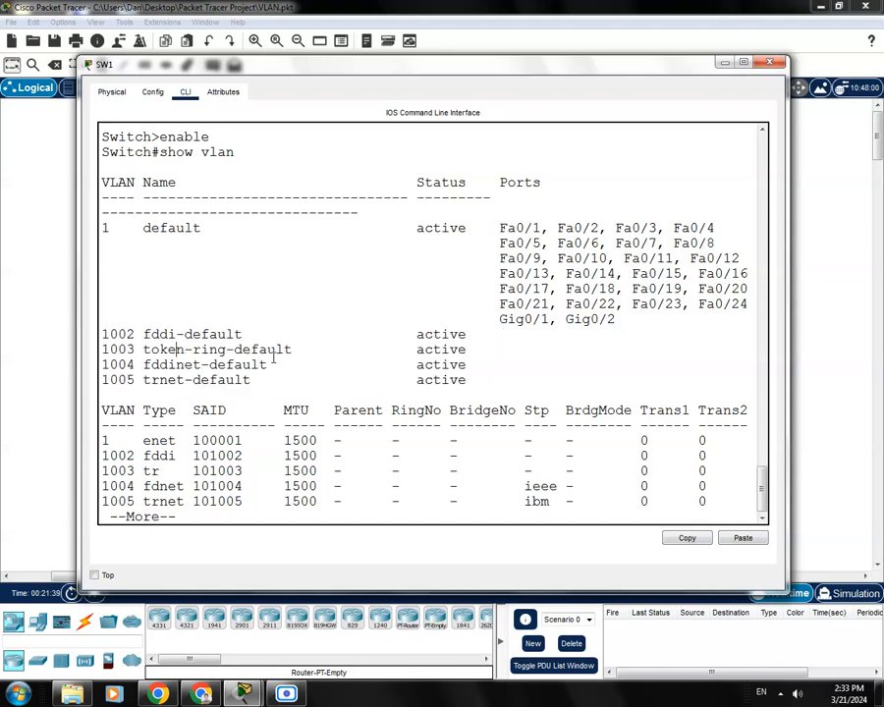
drag(209, 227, 96, 232)
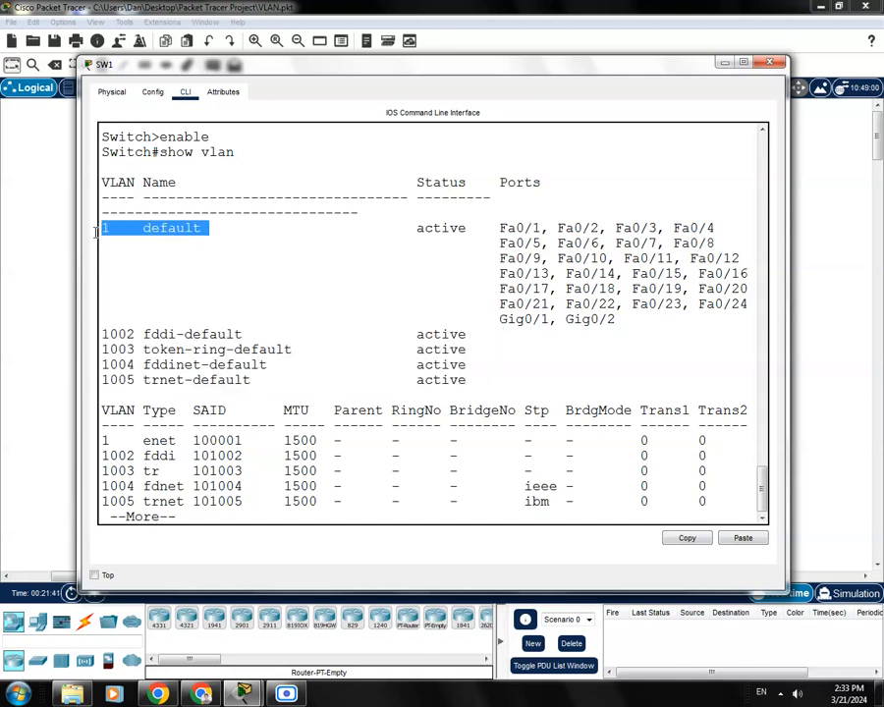
click(152, 244)
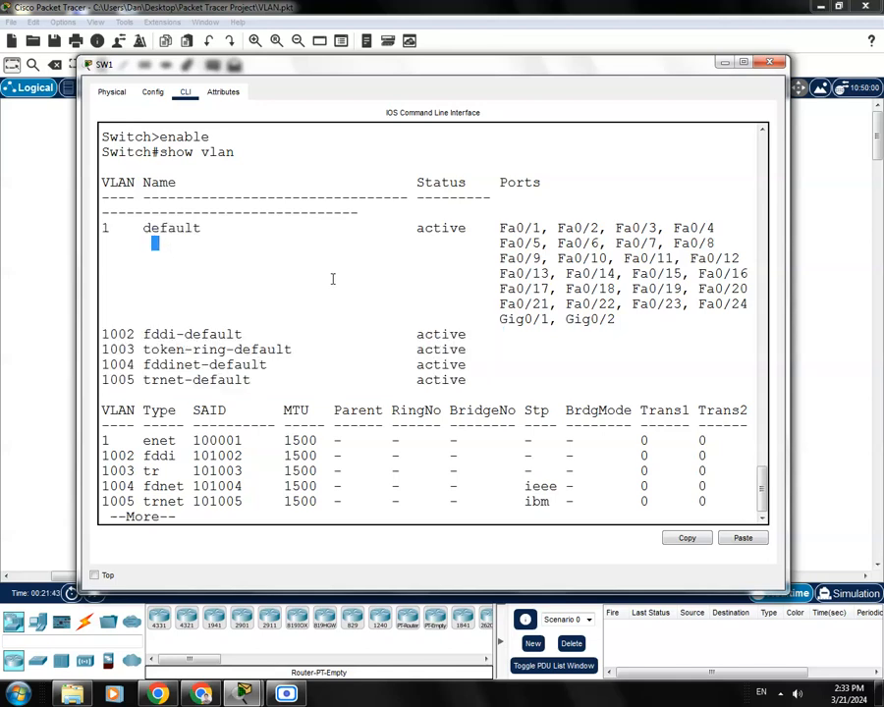
- Examine the ports assigned to the default VLAN, from the FastEthernet ports to the two Gigabit ports
click(334, 276)
drag(502, 228, 541, 234)
click(547, 271)
drag(699, 305, 747, 307)
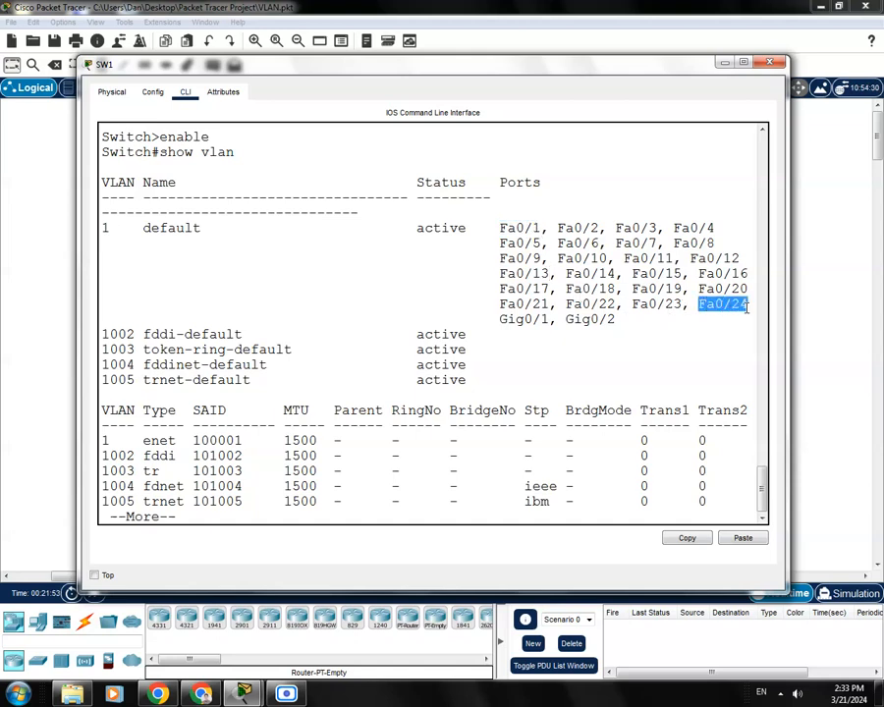
click(659, 338)
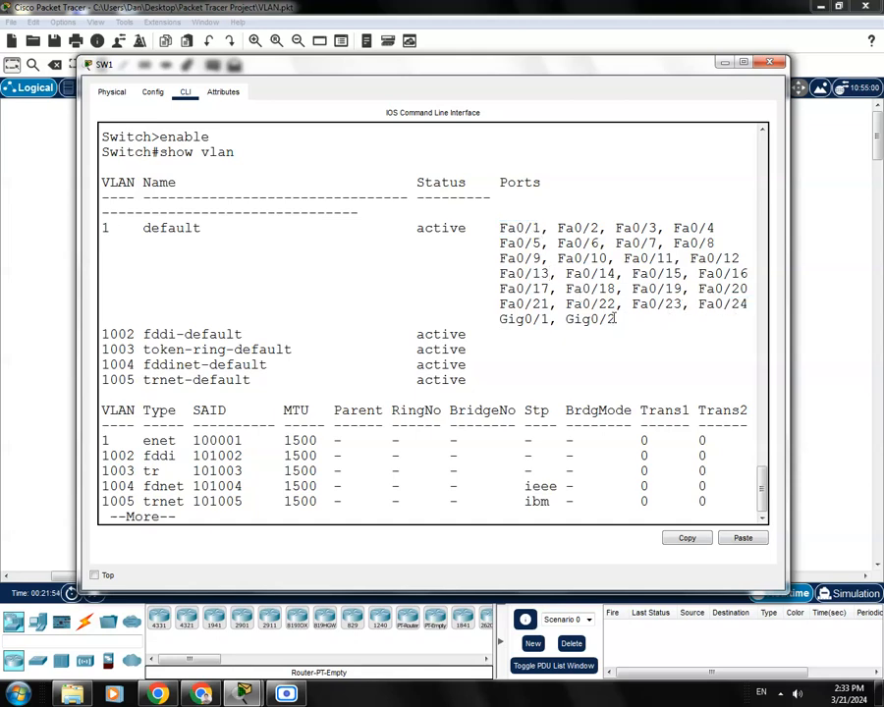
drag(550, 321, 505, 321)
click(557, 339)
drag(620, 323, 563, 317)
click(586, 335)
drag(625, 322, 494, 227)
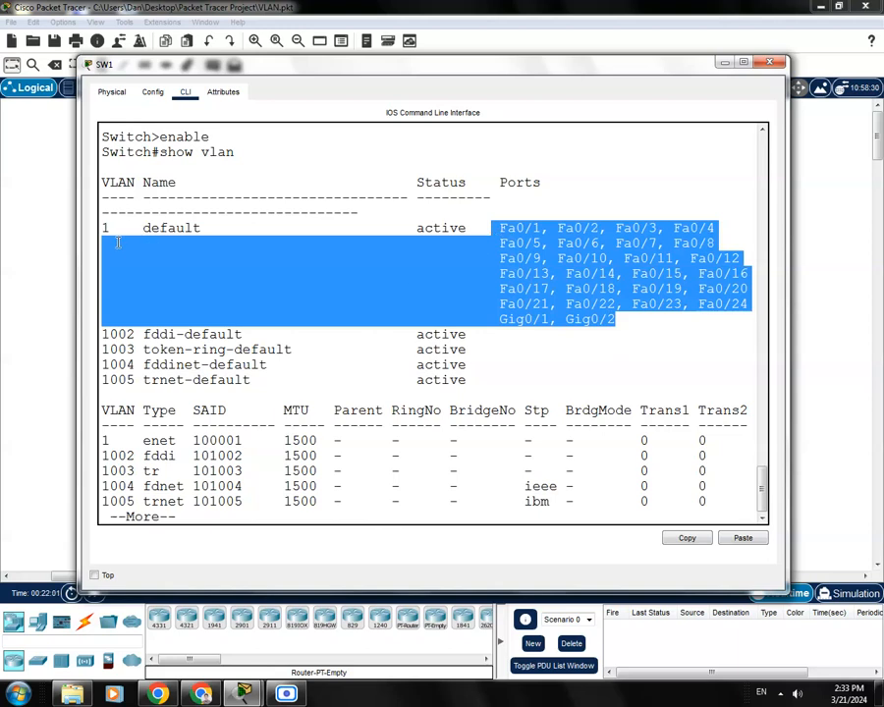
click(371, 267)
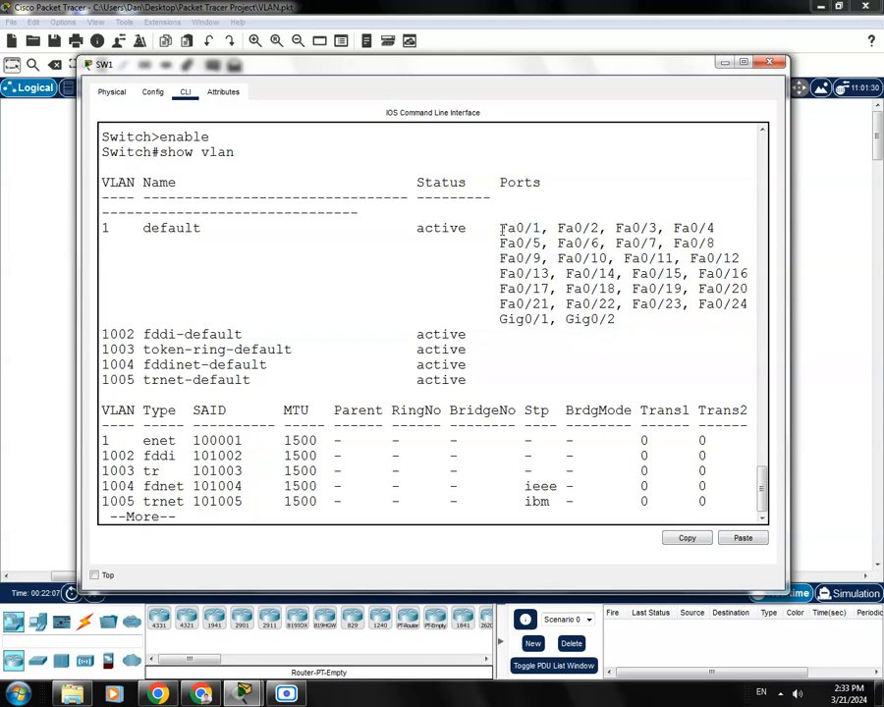
- Review ports Fa0/1 and Fa0/2 in the default VLAN's port list and close the SW1 window
drag(500, 229, 538, 228)
click(549, 242)
drag(557, 228, 598, 228)
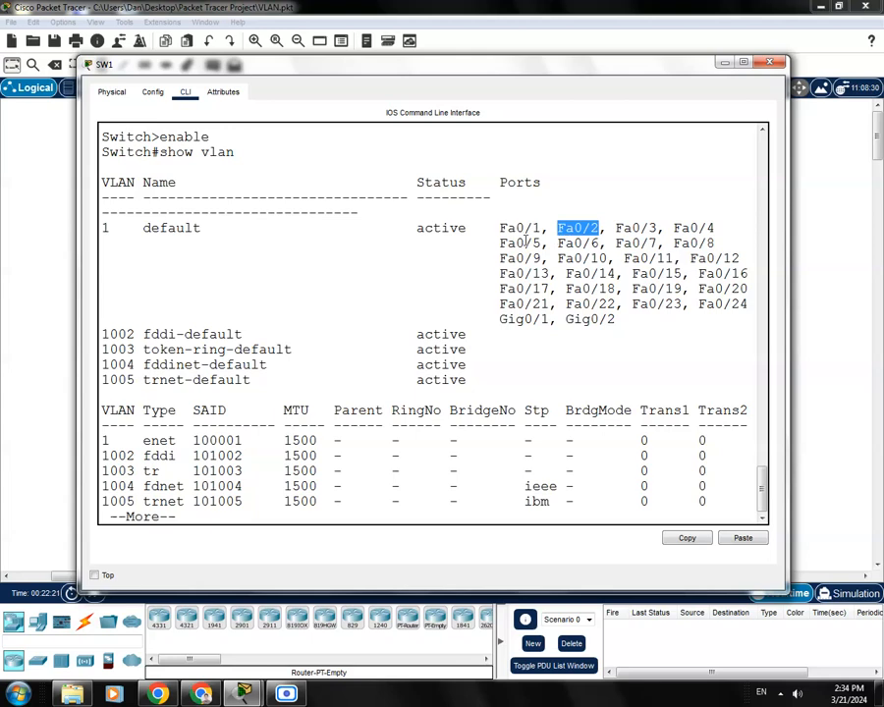
click(103, 228)
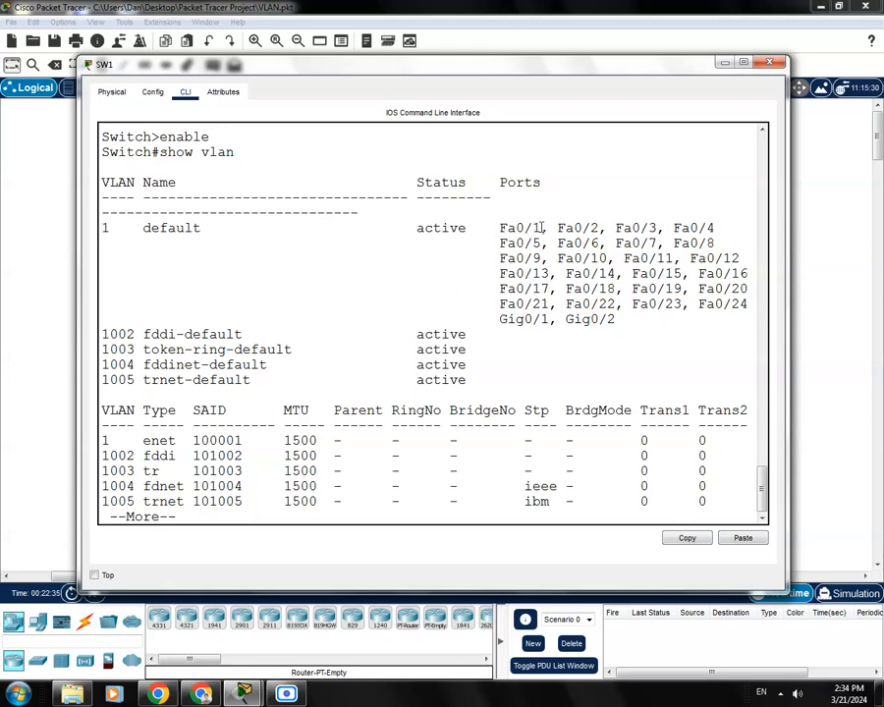
drag(541, 228, 500, 229)
drag(433, 257, 450, 257)
drag(596, 227, 559, 228)
drag(577, 70, 590, 70)
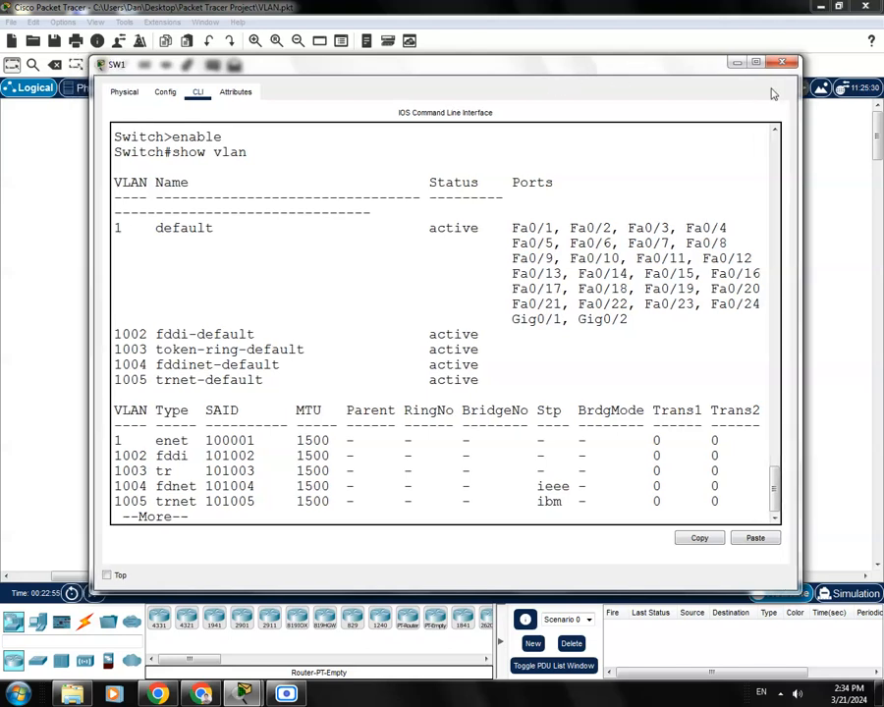
click(782, 63)
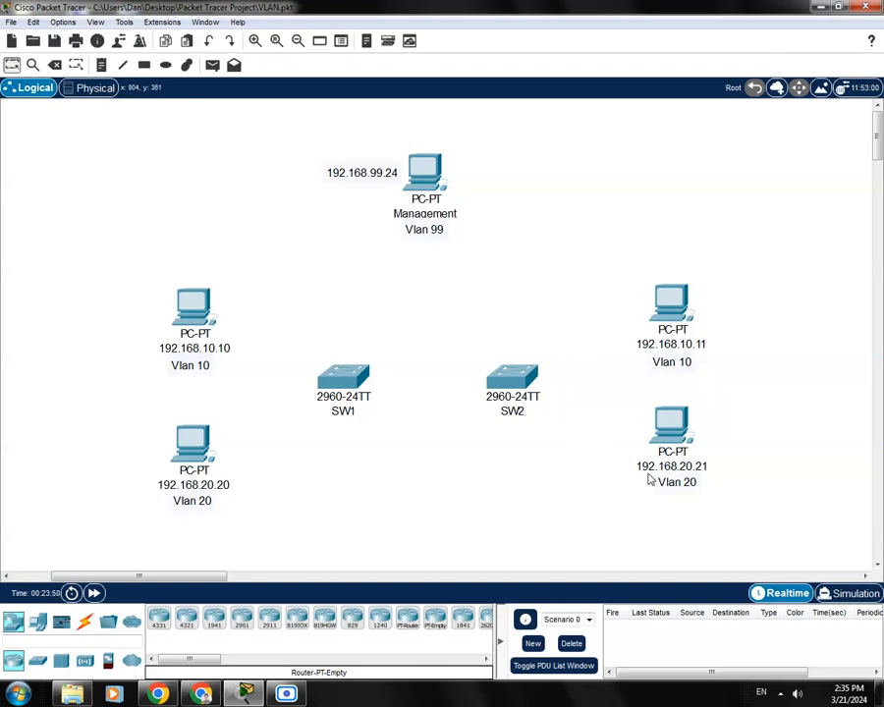
drag(294, 107, 519, 276)
mouse_move(444, 204)
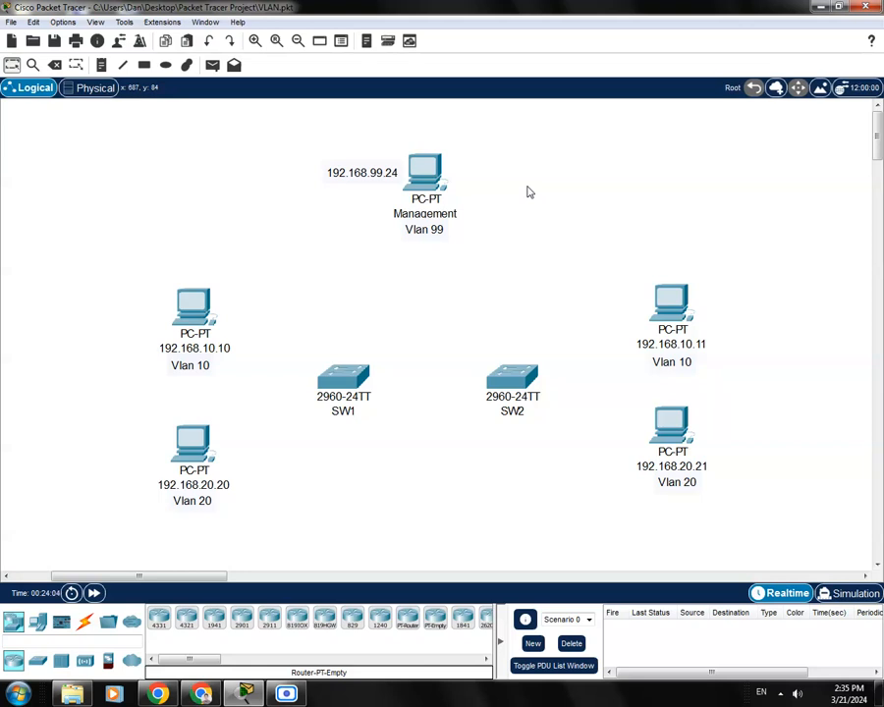
drag(292, 117, 520, 280)
click(521, 245)
drag(292, 106, 506, 267)
click(506, 267)
- Give the VLAN 10 PC labelled 192.168.10.10 the static IPv4 address 192.168.10.10 with subnet mask 255.255.255.0
click(196, 321)
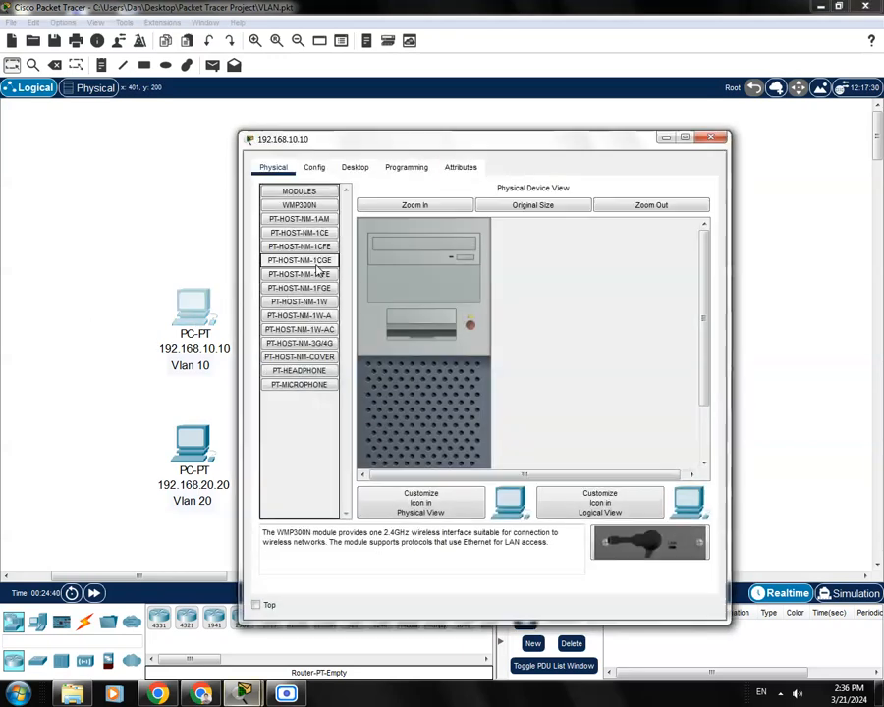
click(344, 125)
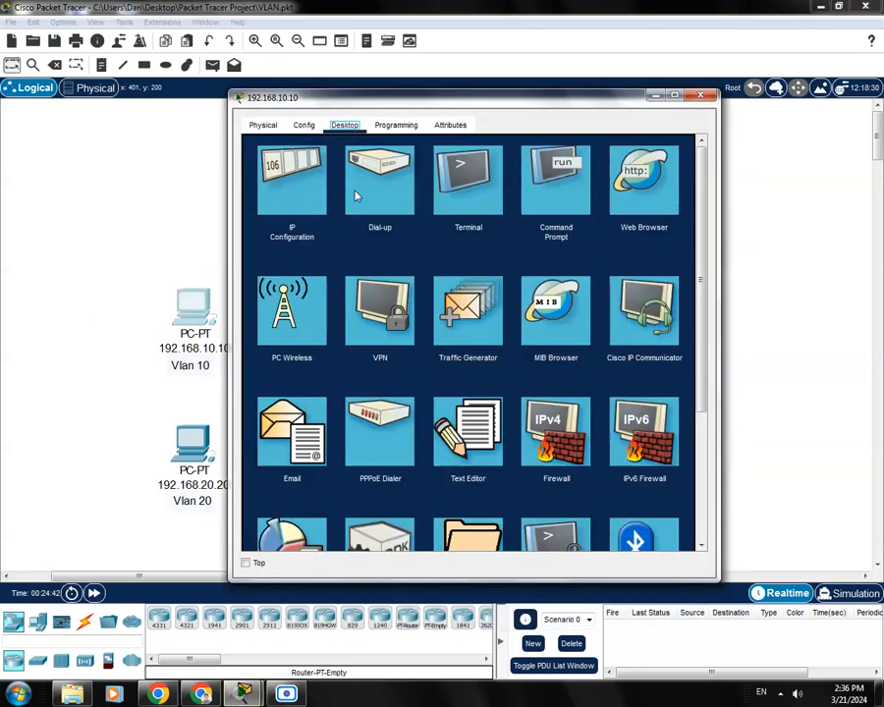
click(307, 178)
click(423, 220)
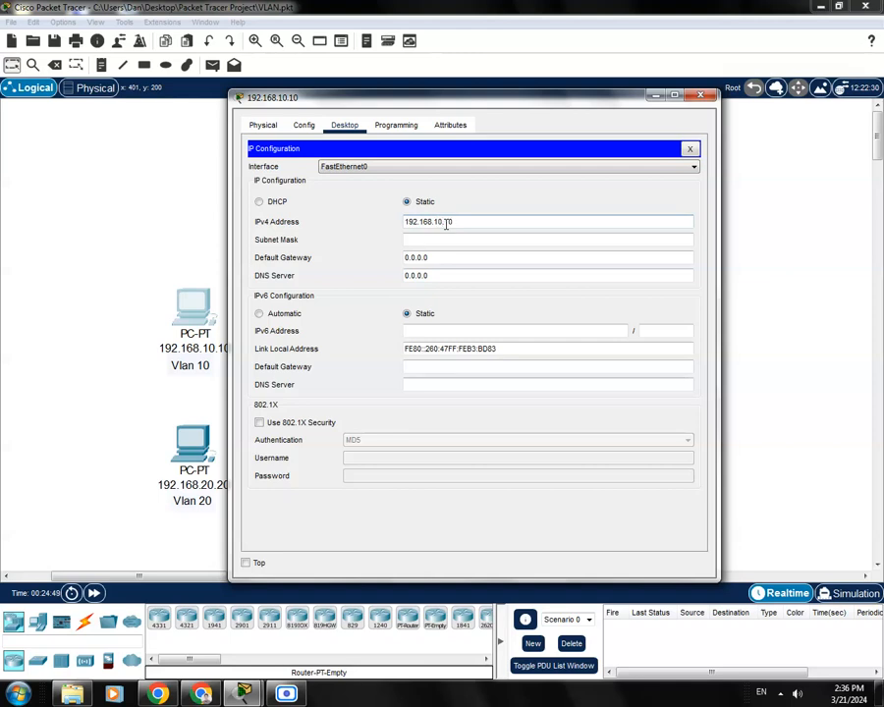
click(467, 239)
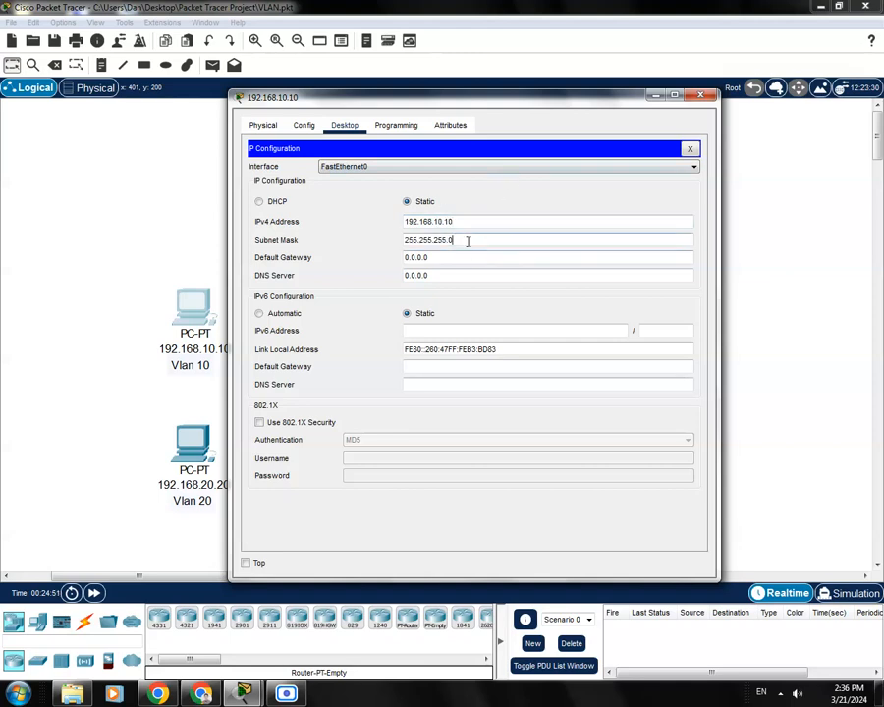
drag(496, 108, 510, 113)
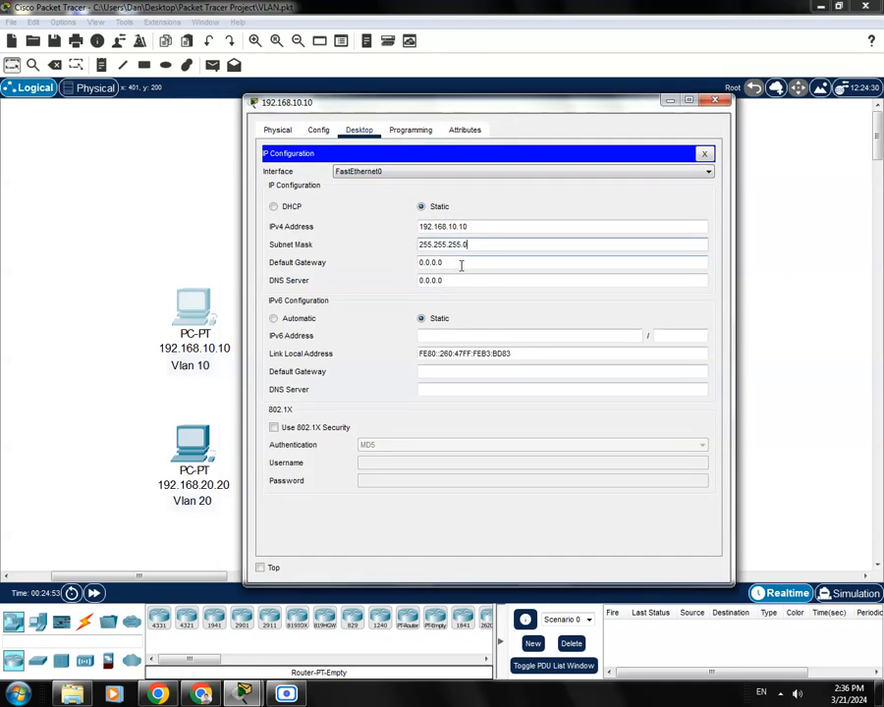
click(704, 150)
click(714, 100)
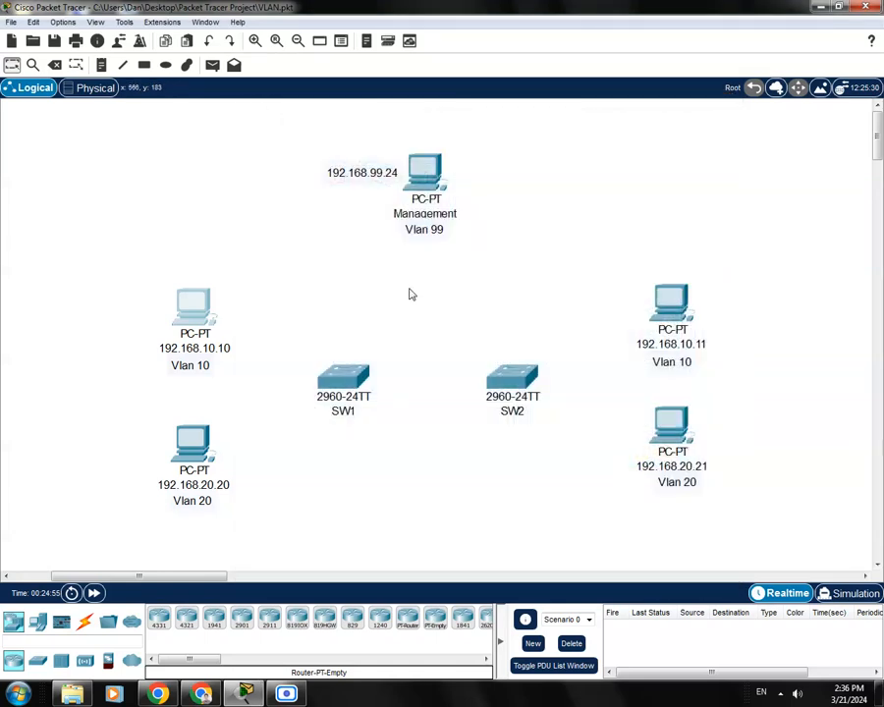
drag(110, 150, 739, 525)
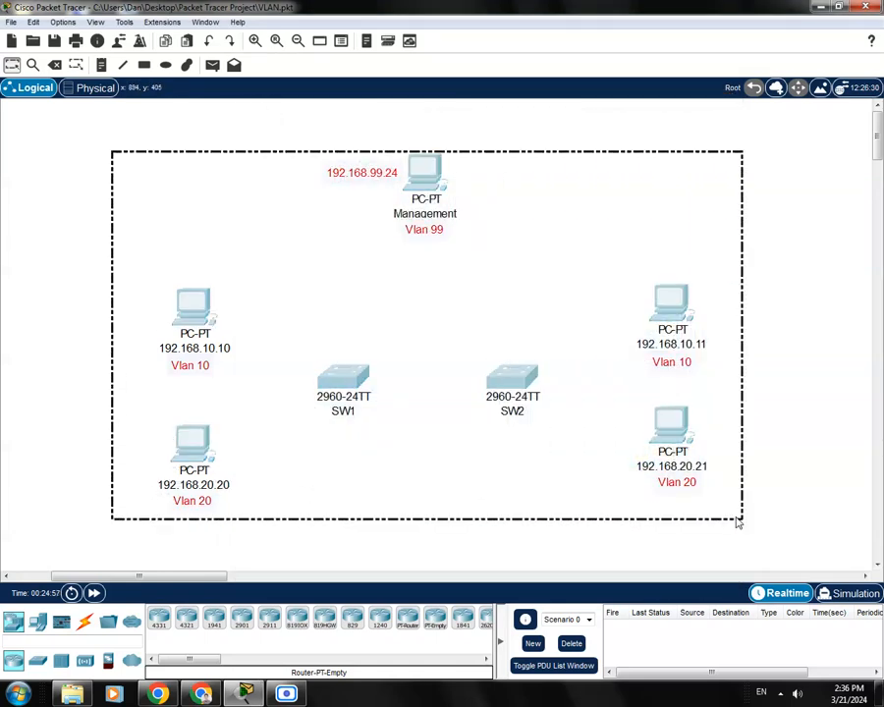
click(506, 520)
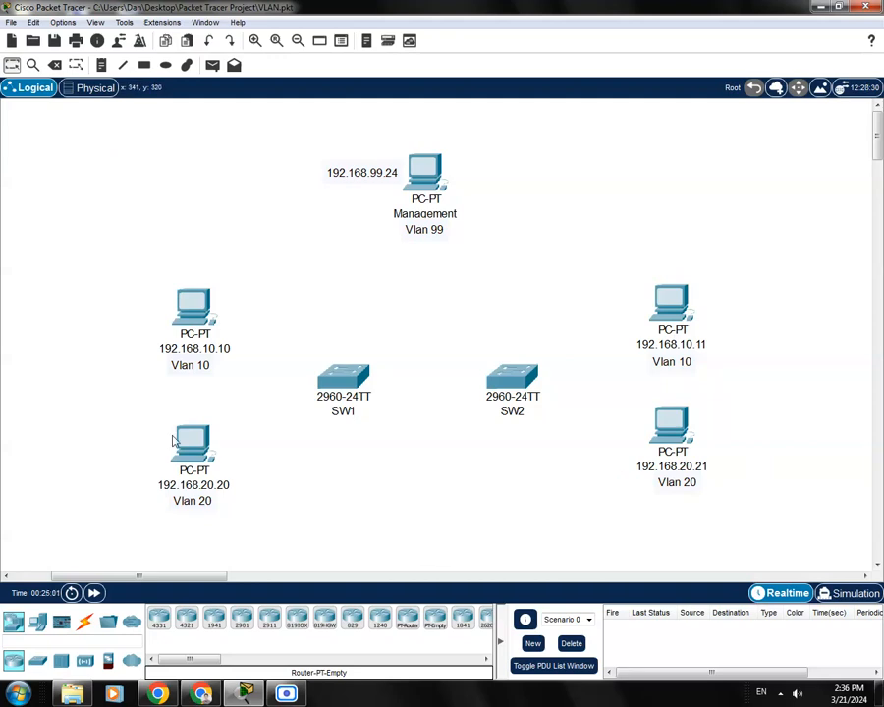
- Give the VLAN 20 PC labelled 192.168.20.20 the static IPv4 address 192.168.20.20 with subnet mask 255.255.255.0
click(209, 446)
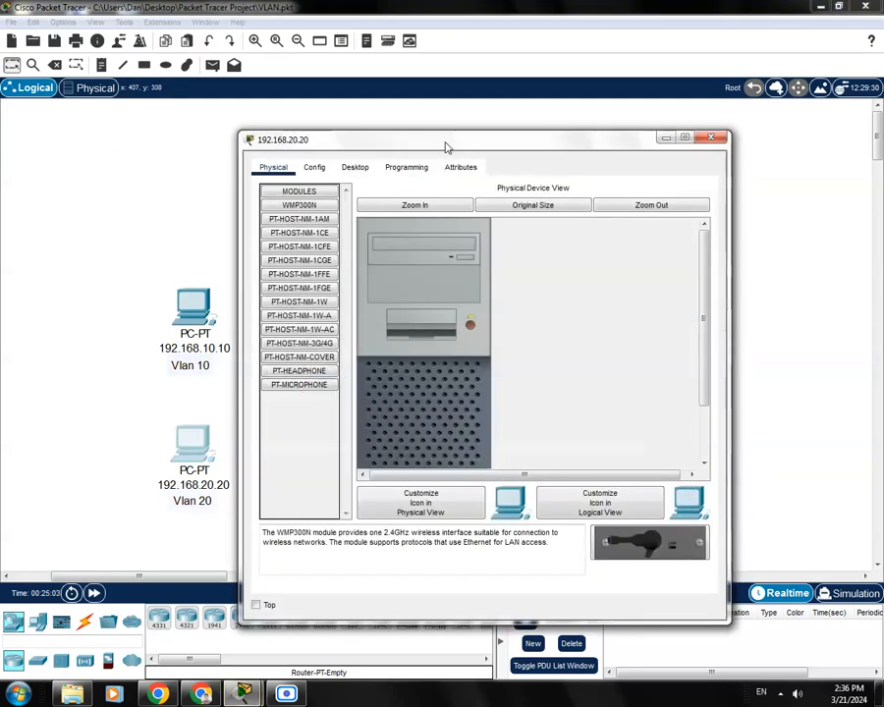
drag(446, 144, 463, 112)
click(368, 135)
click(293, 246)
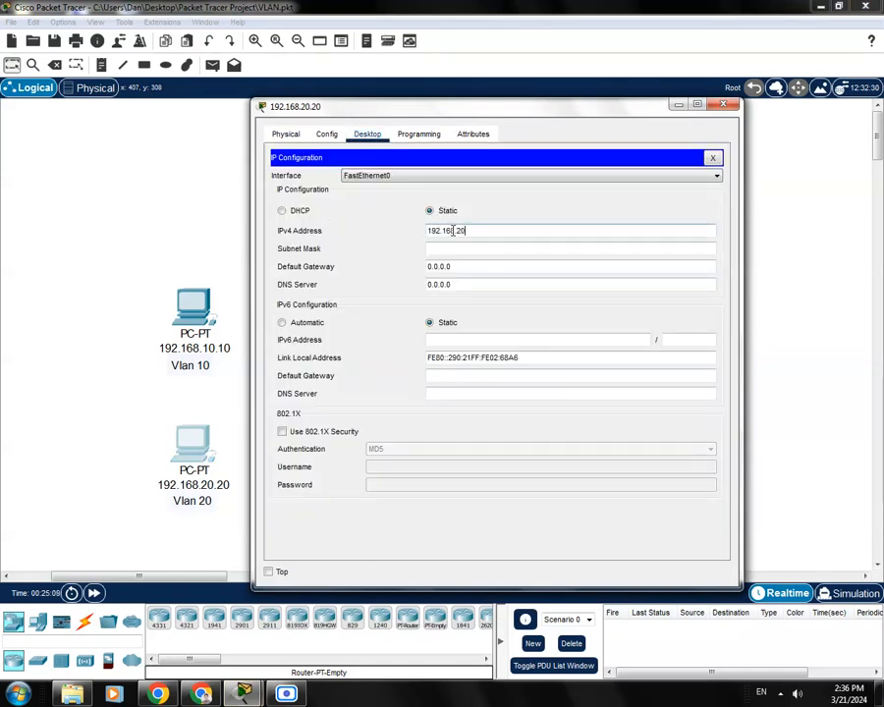
click(476, 248)
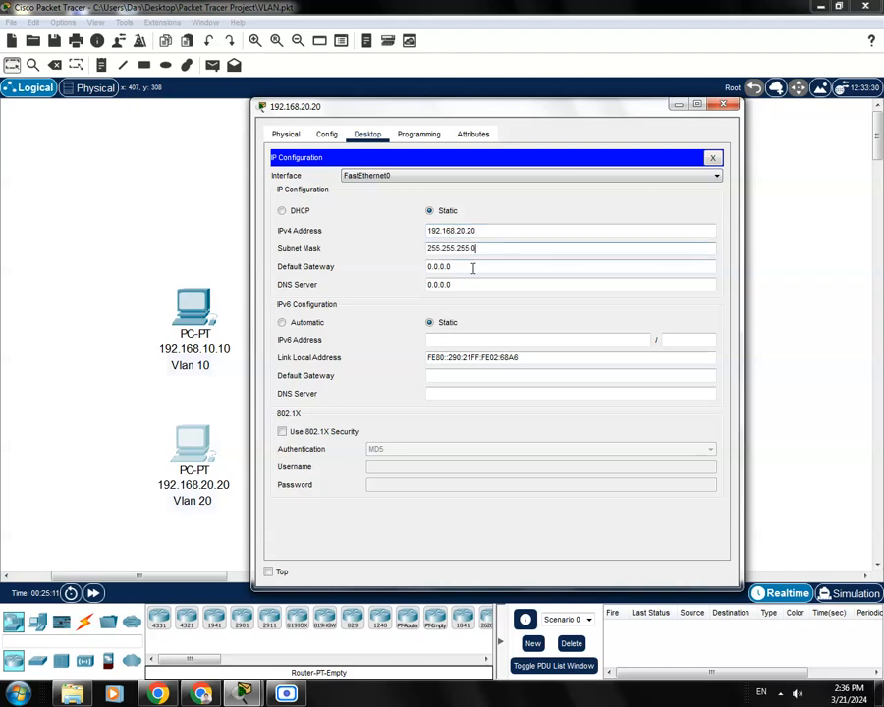
double_click(466, 265)
click(454, 283)
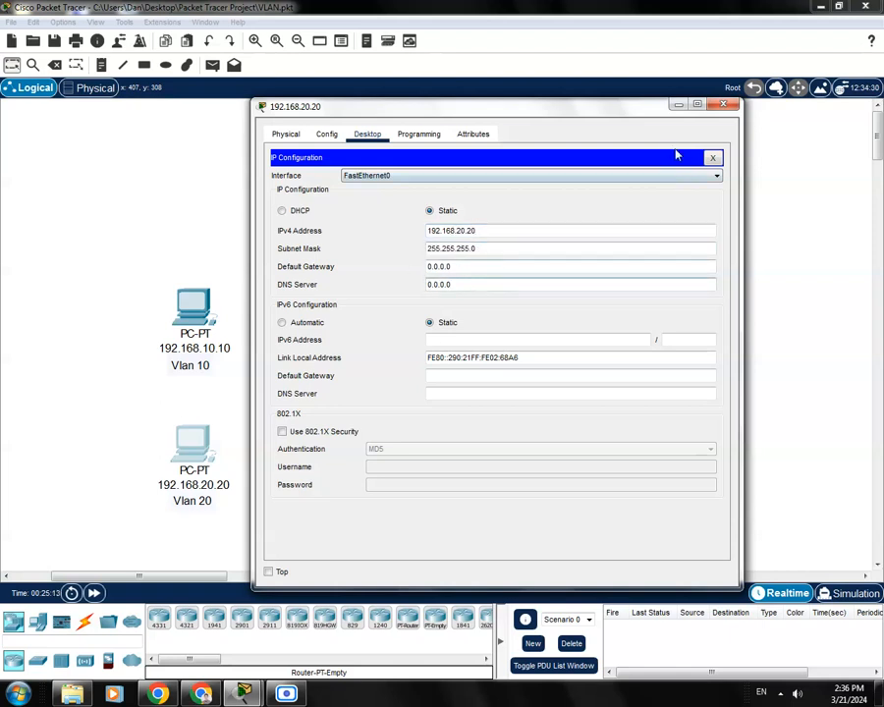
drag(641, 116, 640, 110)
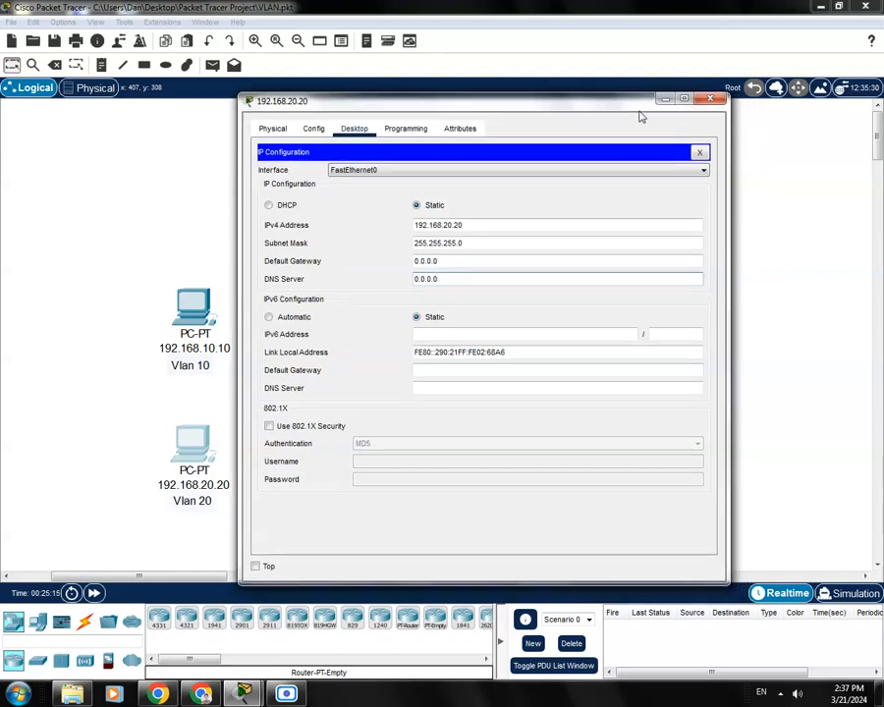
click(700, 152)
click(710, 99)
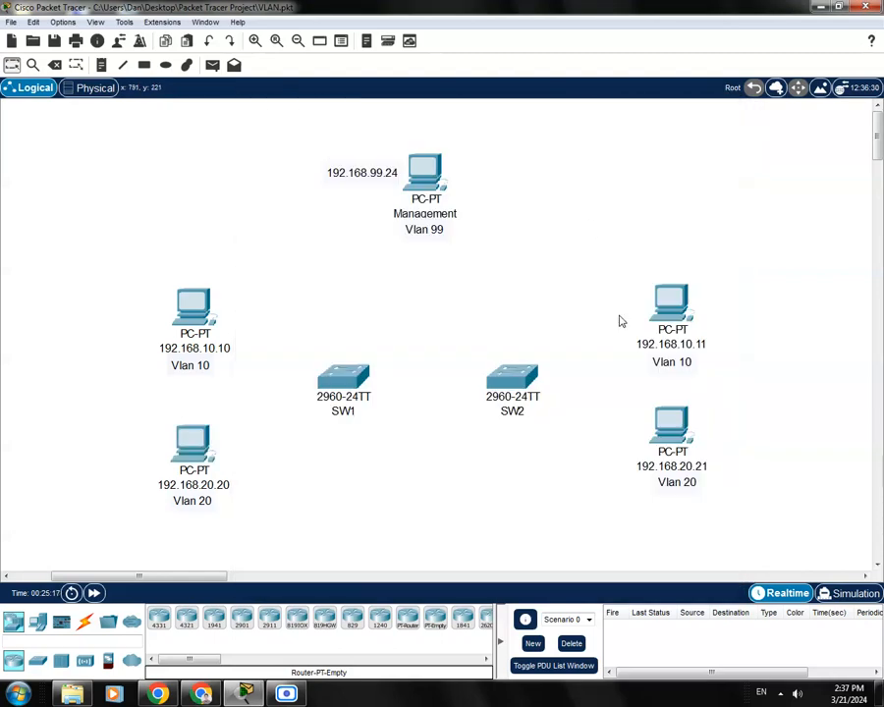
- Give the VLAN 10 PC labelled 192.168.10.11 the static IPv4 address 192.168.10.11 with subnet mask 255.255.255.0
click(684, 309)
drag(574, 150, 535, 116)
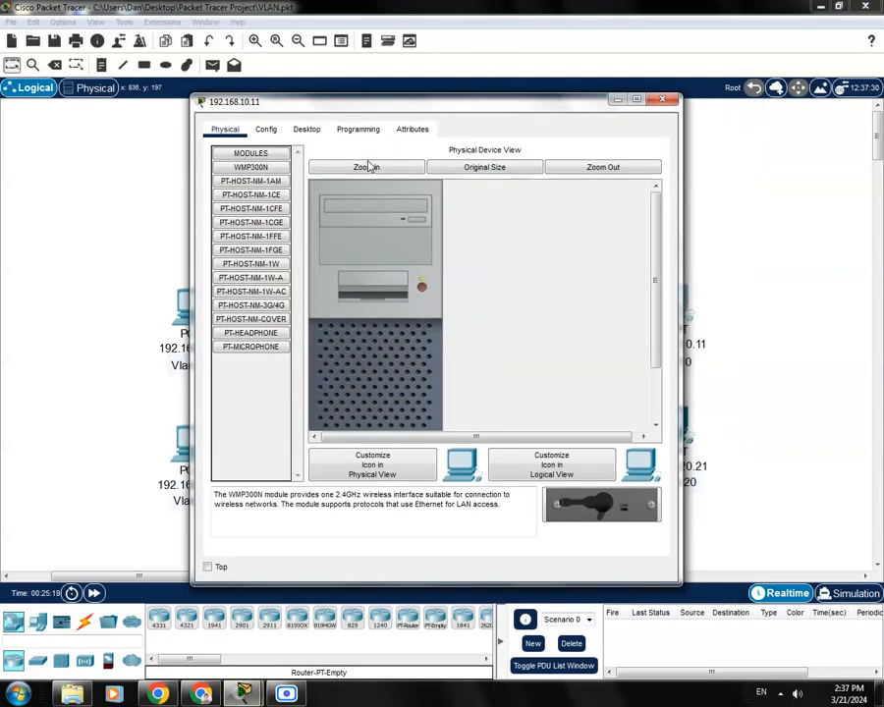
click(308, 130)
drag(442, 106, 395, 108)
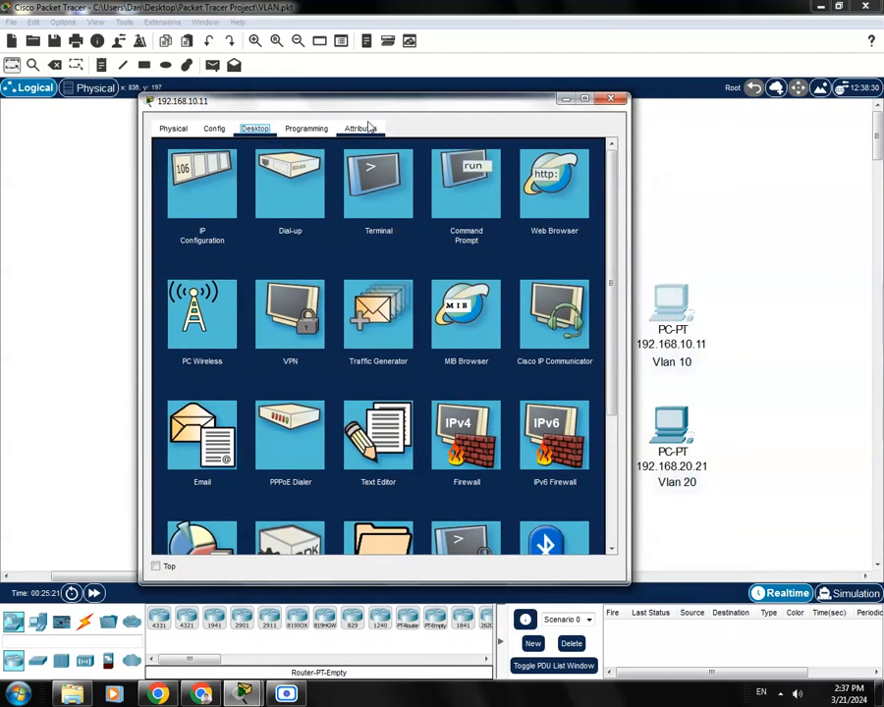
click(212, 187)
click(388, 226)
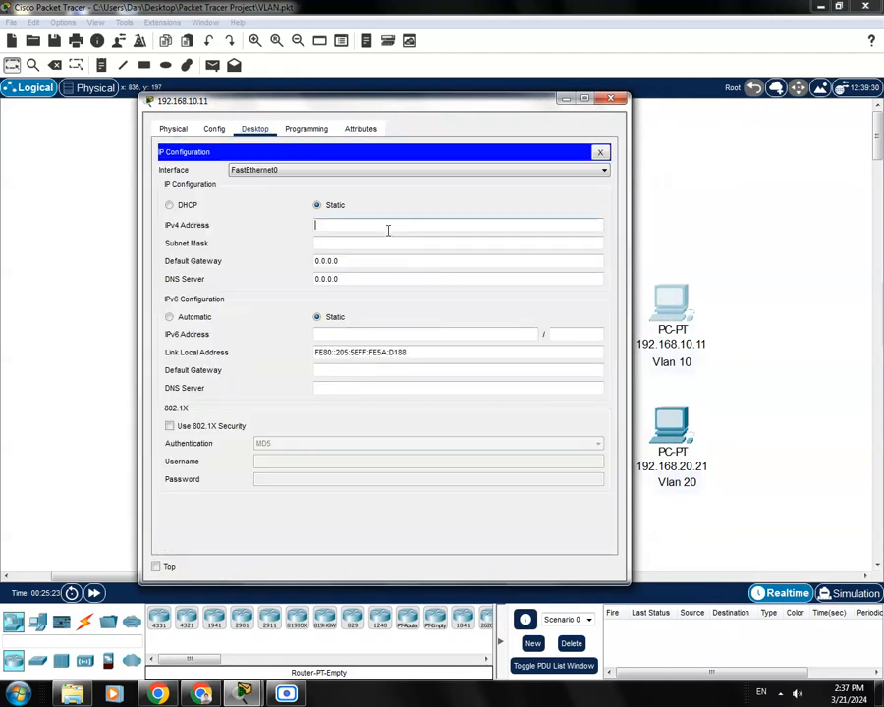
text(192.168.10.11)
click(363, 242)
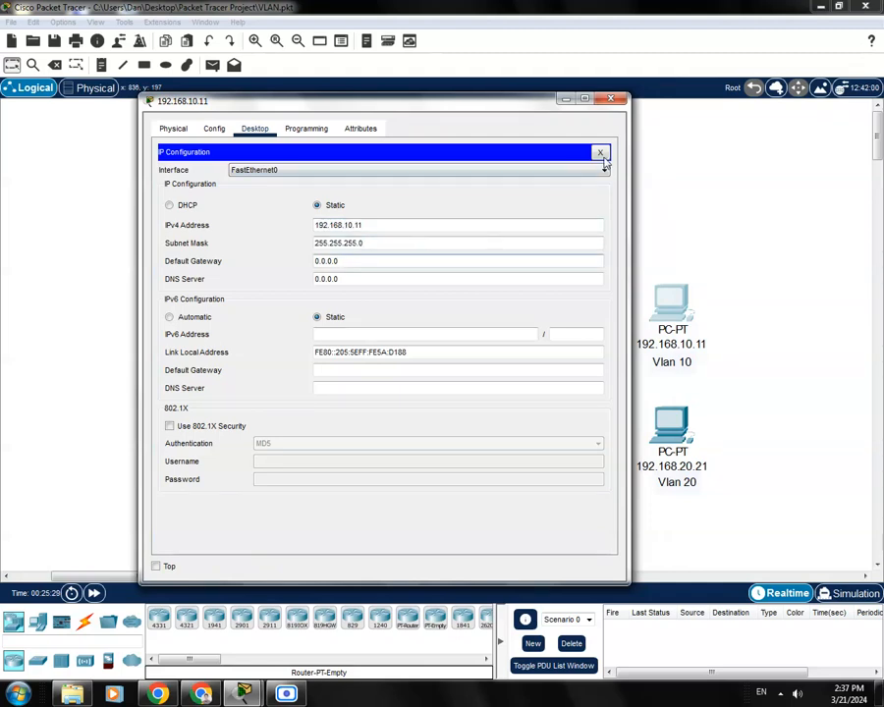
click(599, 152)
click(610, 99)
- Give the VLAN 20 PC labelled 192.168.20.21 the static IPv4 address 192.168.20.21 with subnet mask 255.255.255.0
click(672, 422)
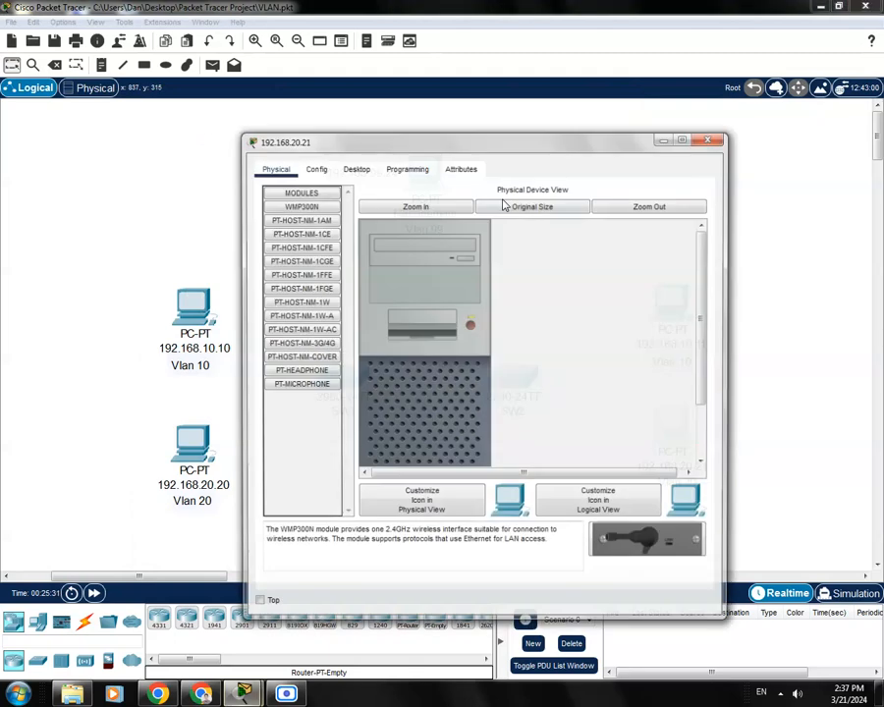
drag(517, 147, 405, 100)
click(245, 116)
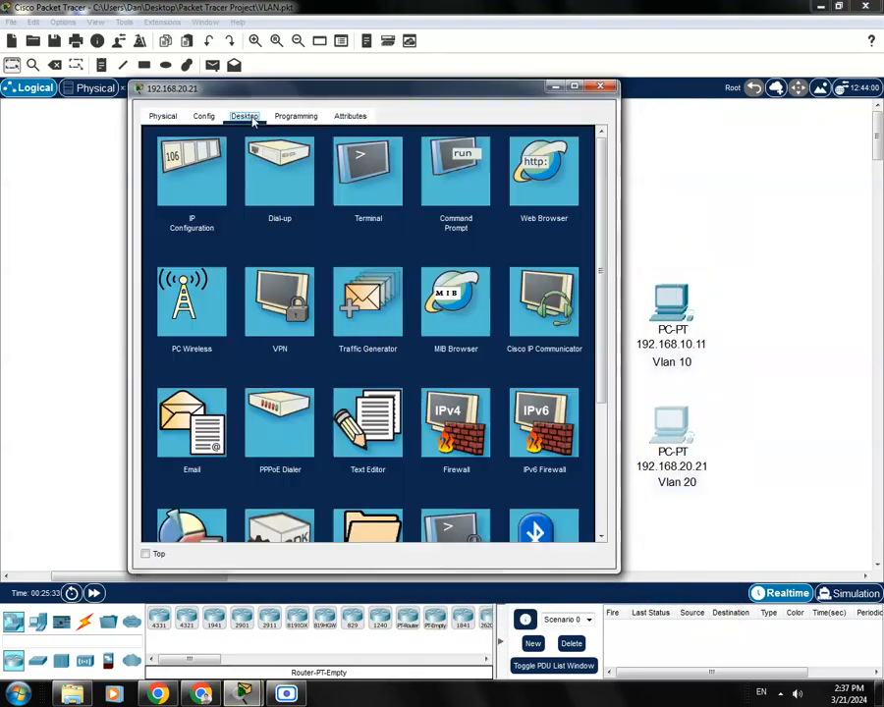
click(192, 172)
click(375, 213)
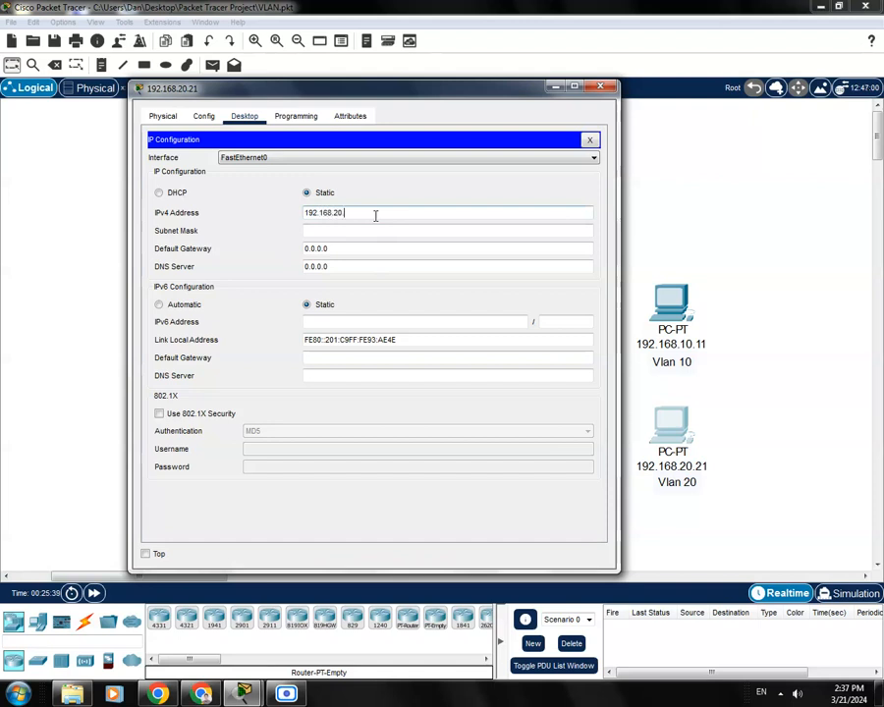
text(192.168.20.21)
click(381, 231)
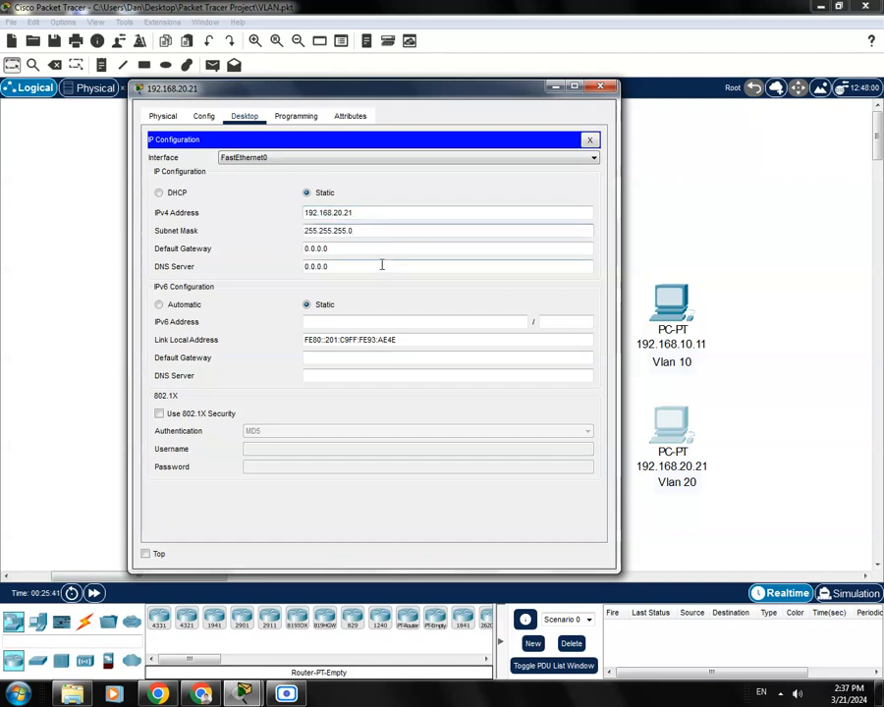
click(379, 248)
click(589, 140)
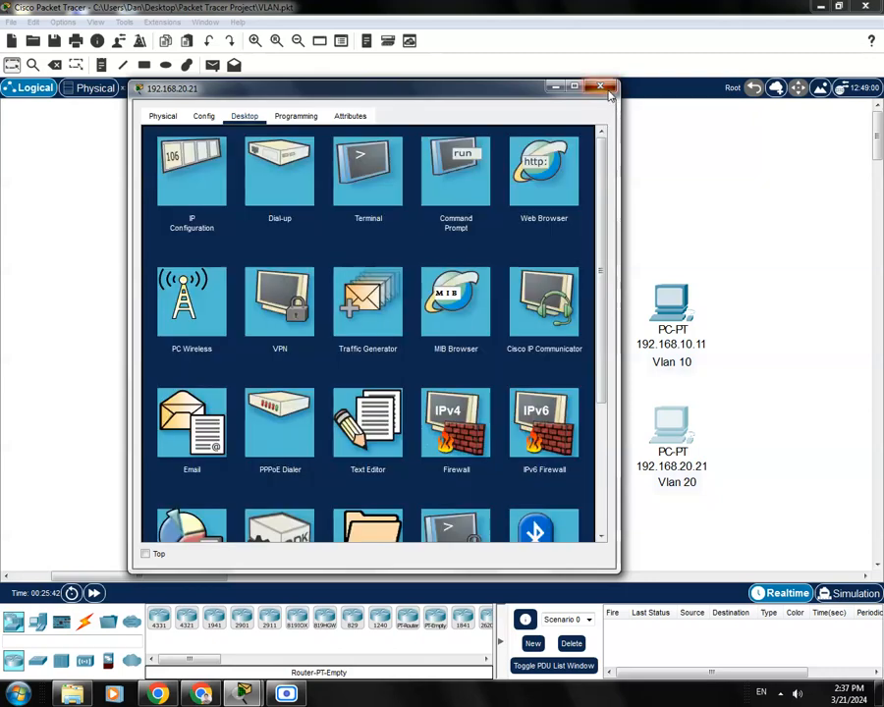
click(600, 86)
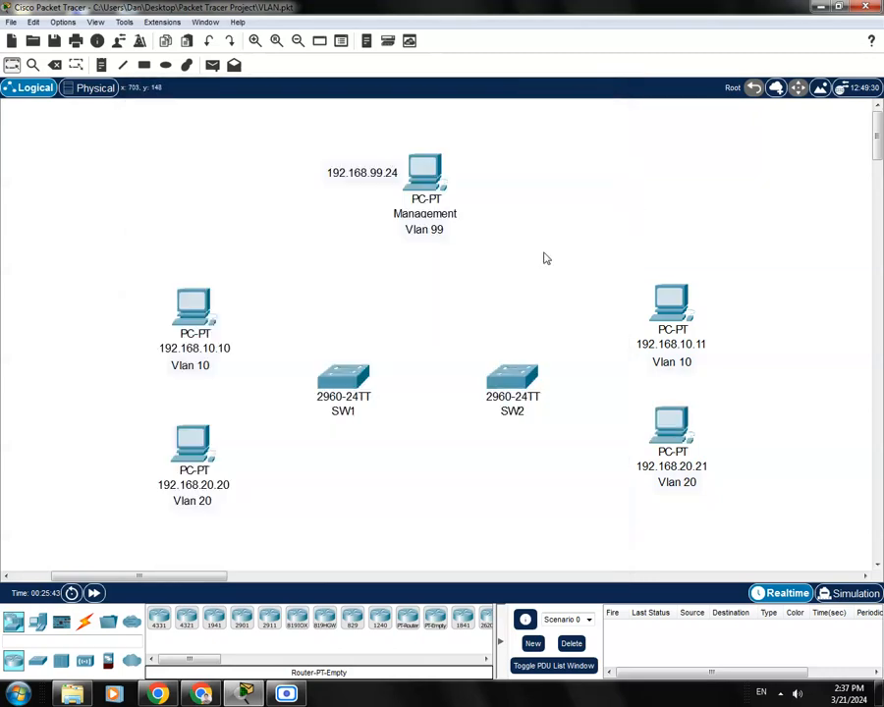
- Give the Management PC in VLAN 99 the static IPv4 address 192.168.99.24 with subnet mask 255.255.255.0
click(424, 173)
drag(547, 252, 523, 126)
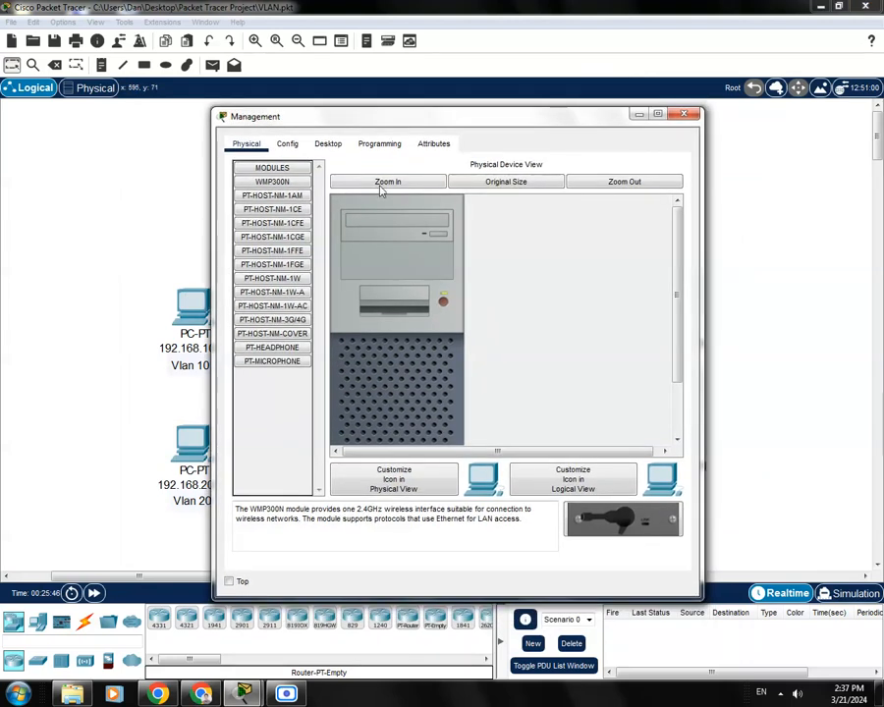
click(328, 144)
click(292, 216)
click(410, 240)
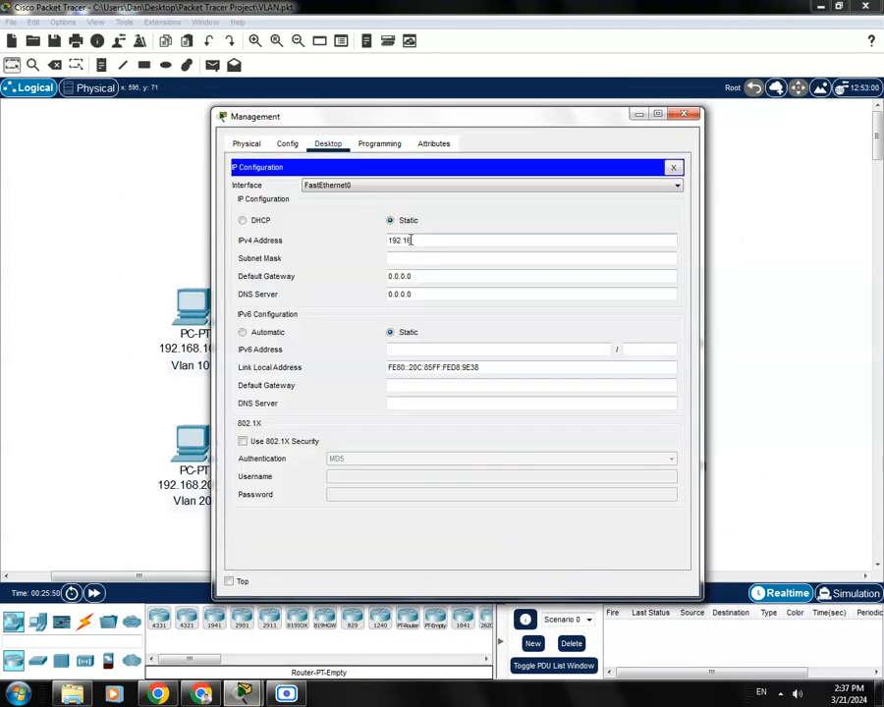
text(192.168.99.24)
click(432, 259)
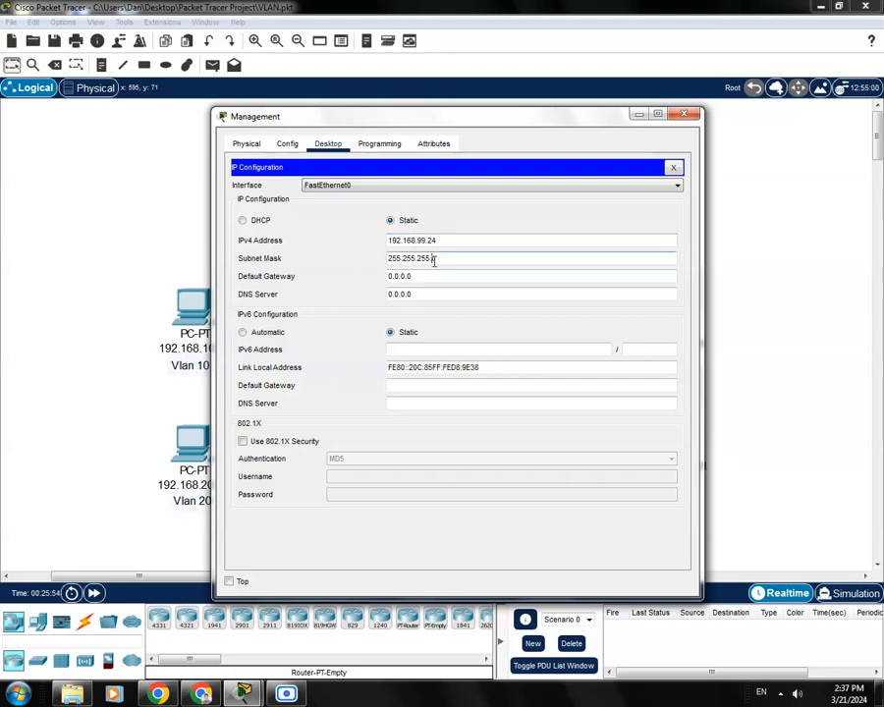
click(450, 279)
click(672, 167)
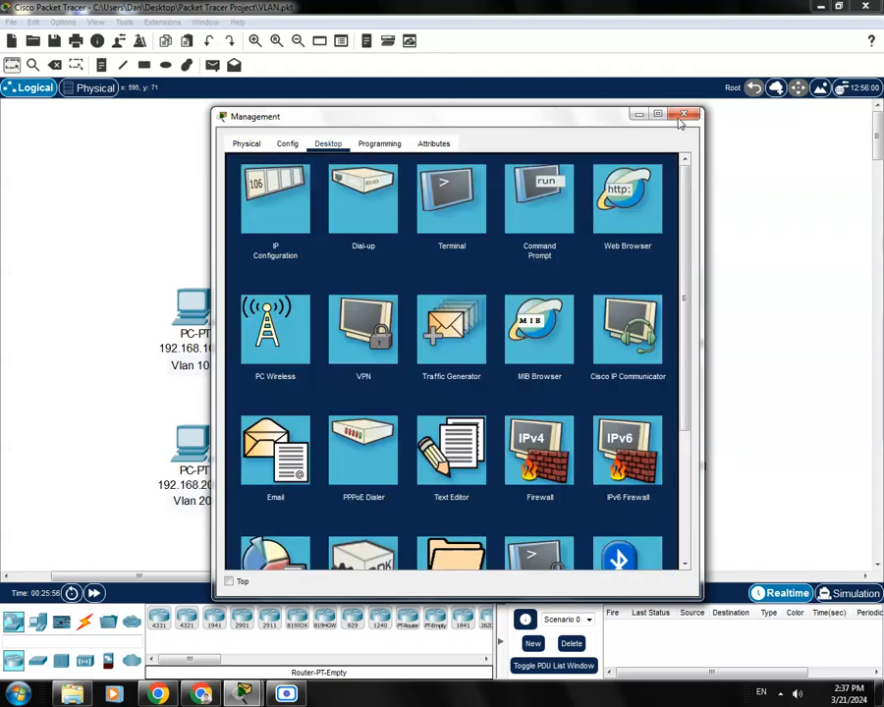
click(684, 114)
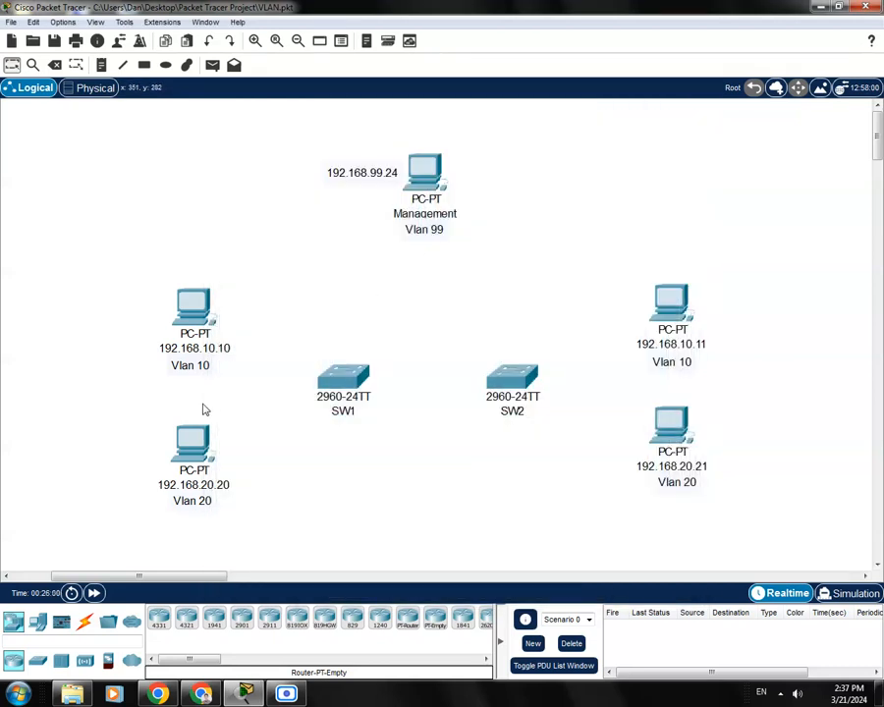
- Connect FastEthernet0 of PC 192.168.10.10 to FastEthernet0/10 on SW1 with a copper straight-through cable
click(86, 625)
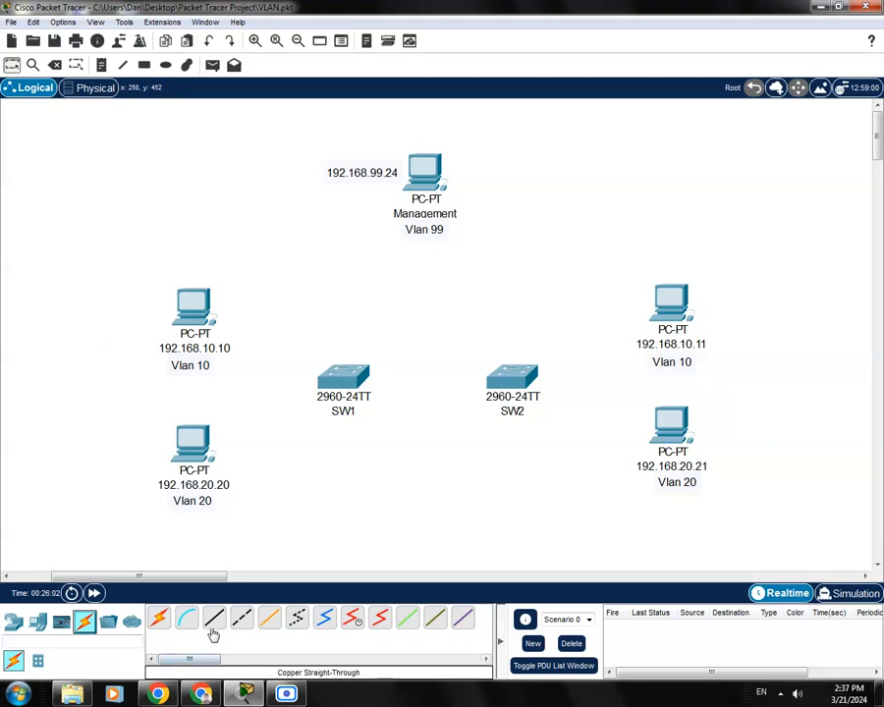
click(214, 616)
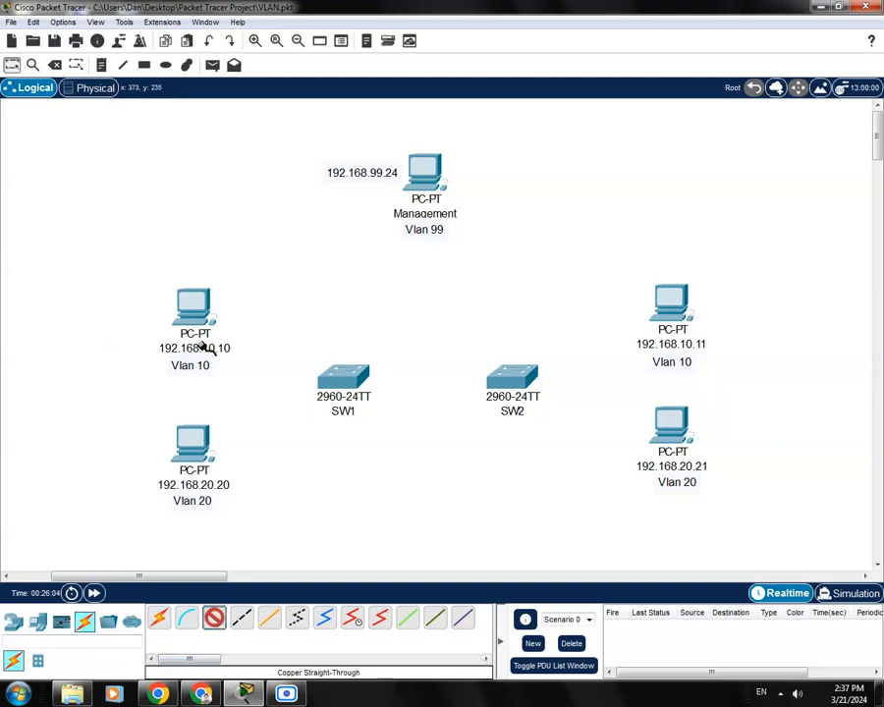
click(196, 309)
click(244, 365)
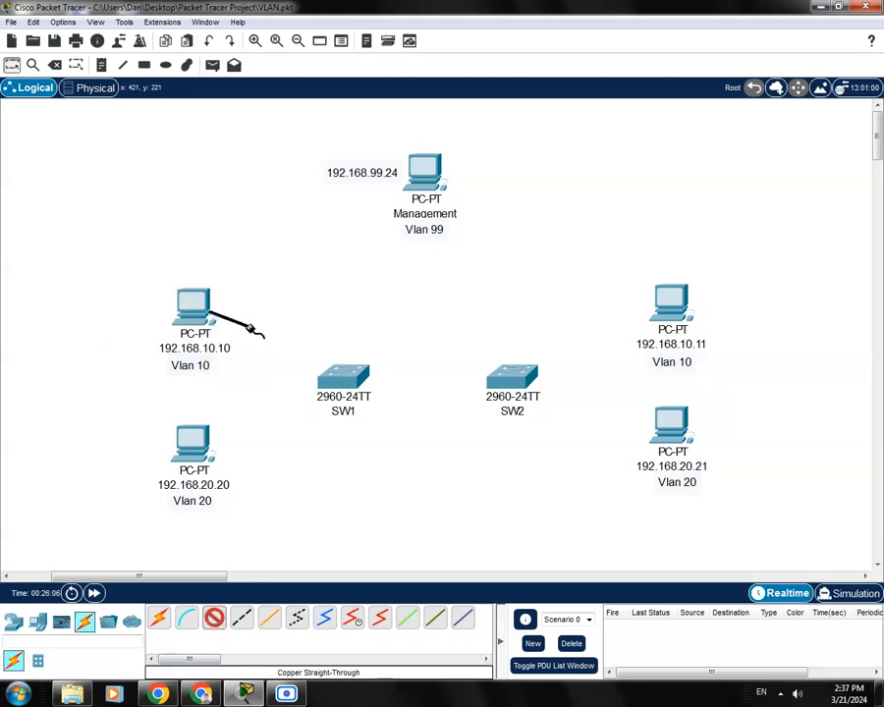
click(350, 383)
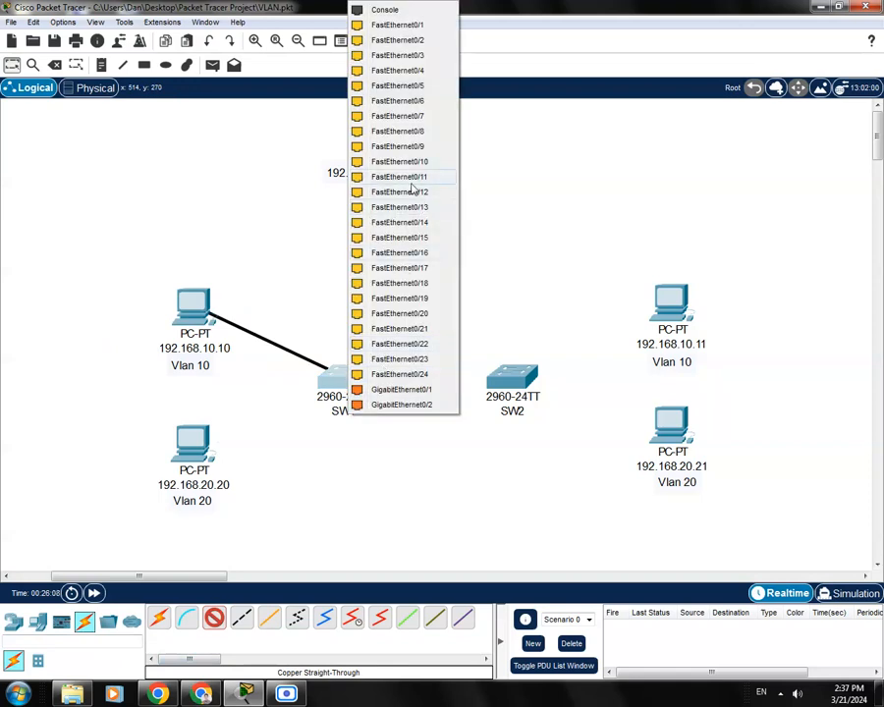
click(403, 162)
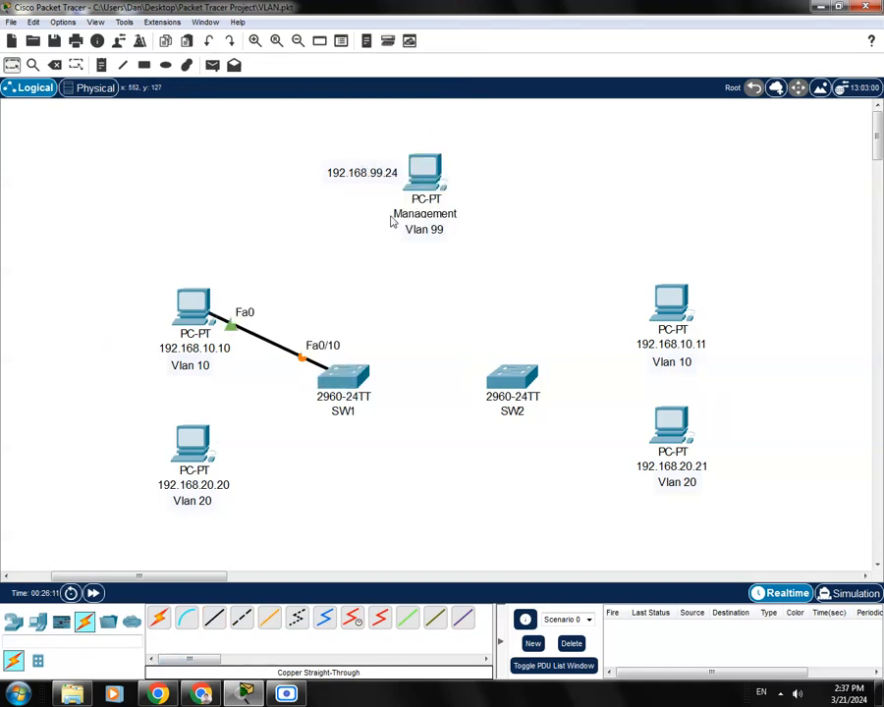
- Connect FastEthernet0 of PC 192.168.20.20 to FastEthernet0/20 on SW1 with a copper straight-through cable
click(214, 617)
click(194, 452)
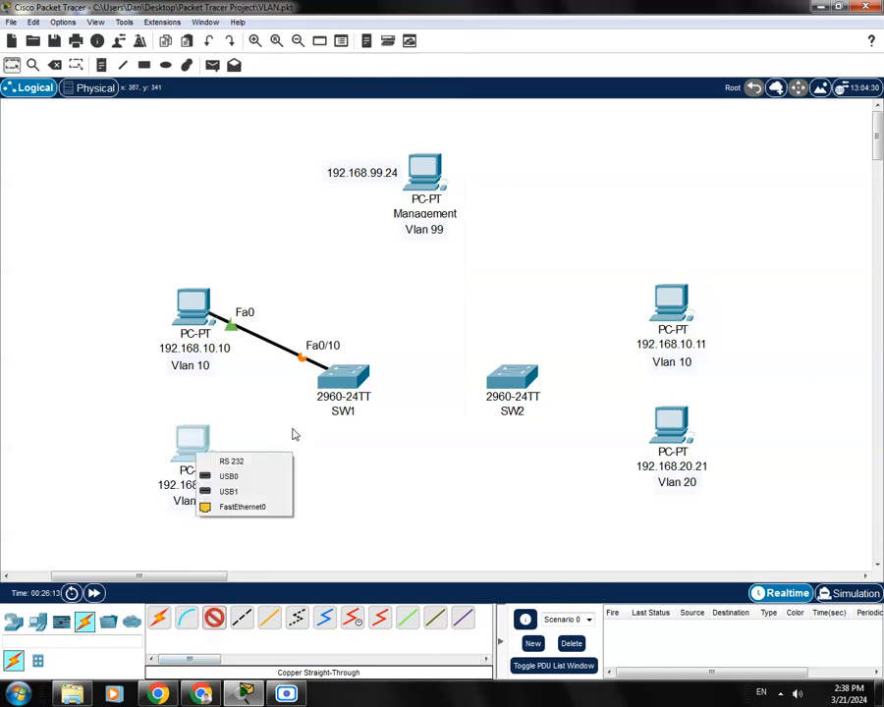
click(271, 505)
click(339, 386)
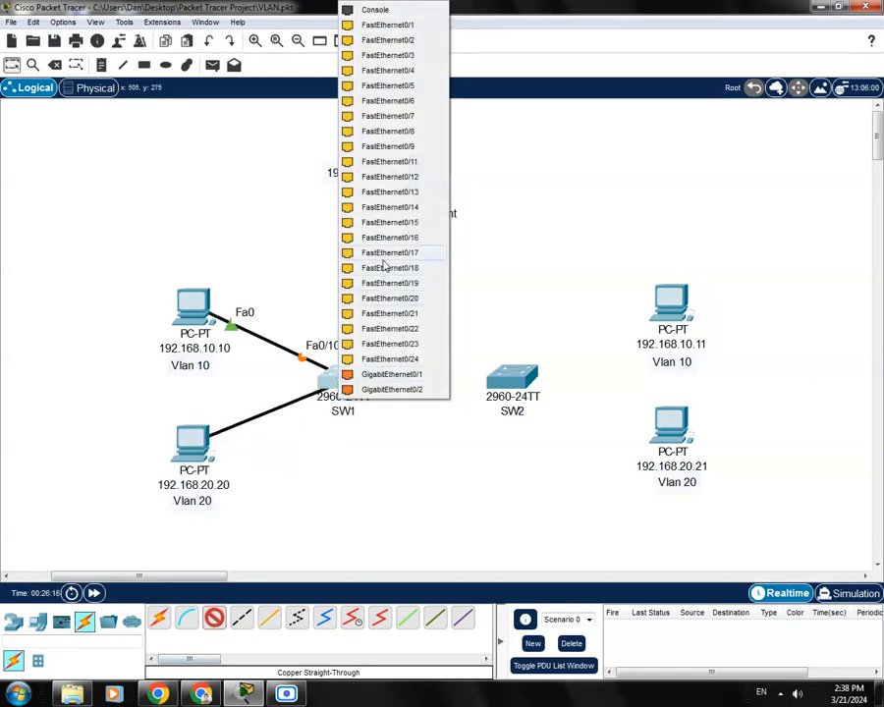
click(388, 299)
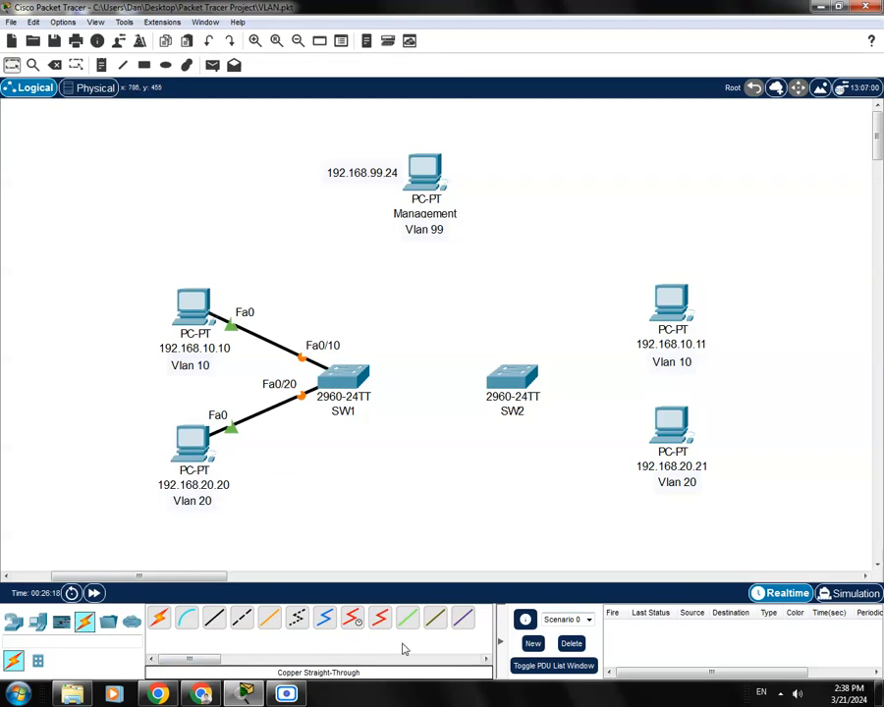
- Connect FastEthernet0 of PC 192.168.10.11 to FastEthernet0/11 on SW2 with a copper straight-through cable
click(214, 617)
click(673, 302)
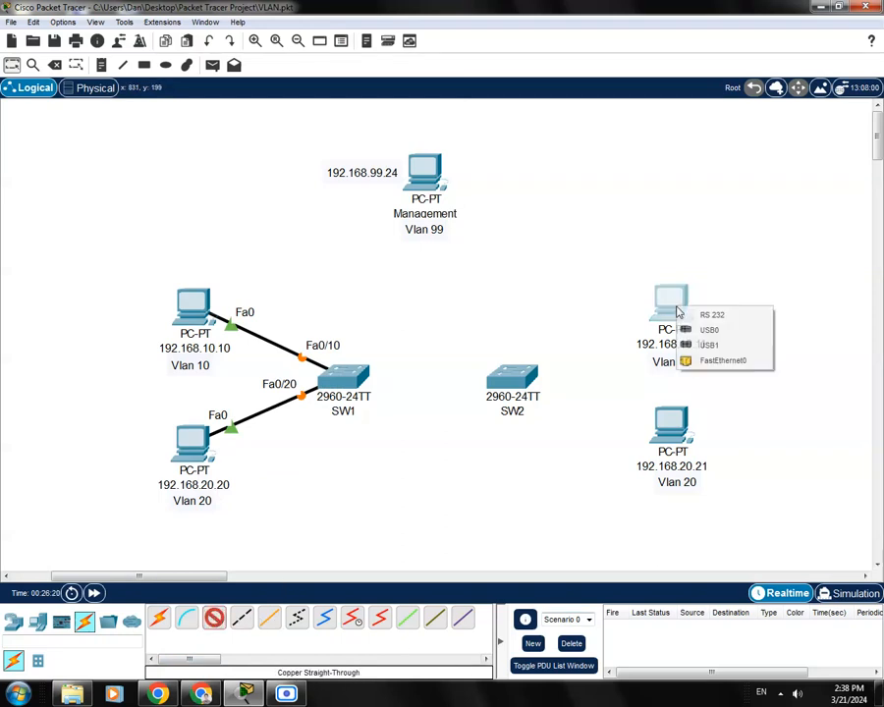
click(709, 358)
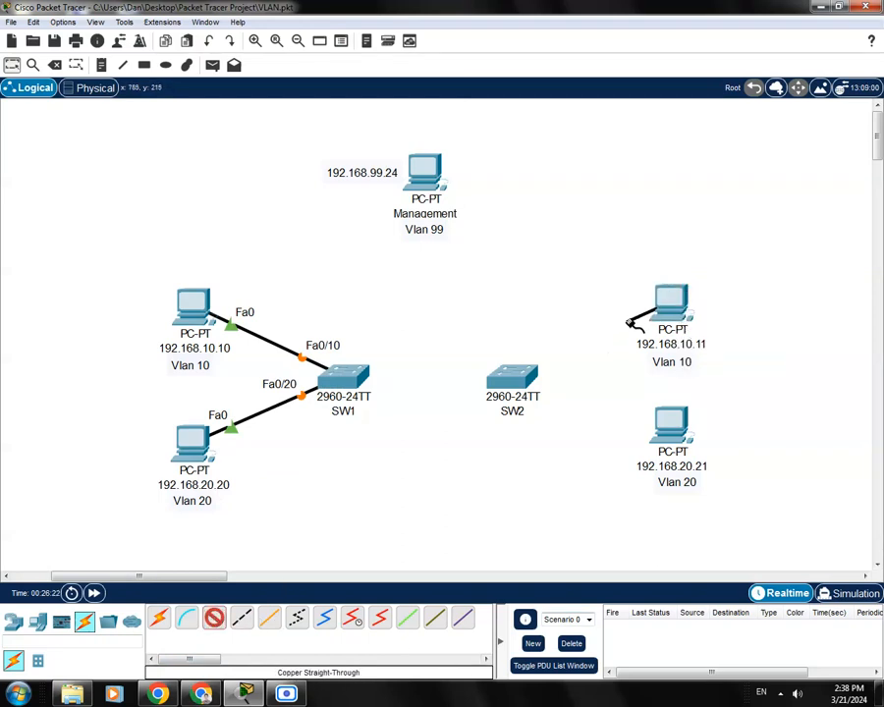
click(514, 372)
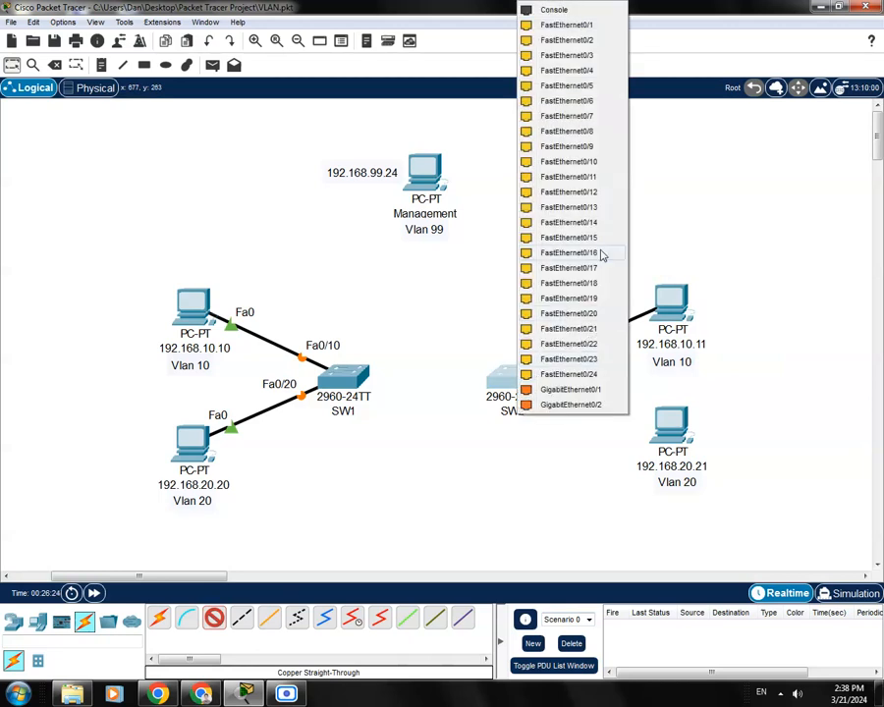
click(574, 179)
- Connect FastEthernet0 of PC 192.168.20.21 to FastEthernet0/21 on SW2 with a copper straight-through cable
click(214, 617)
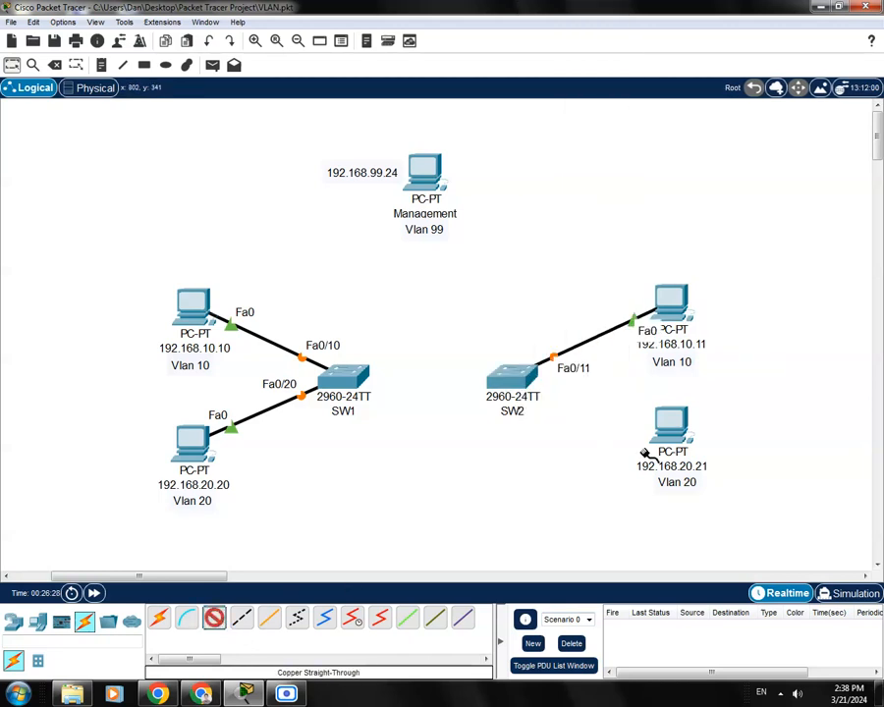
click(668, 428)
click(716, 488)
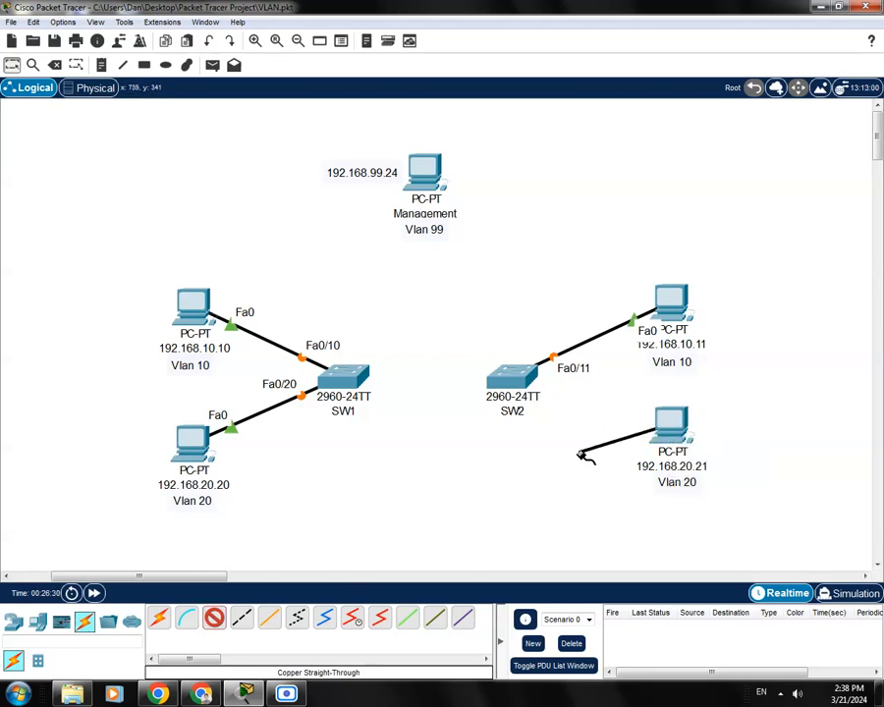
click(528, 388)
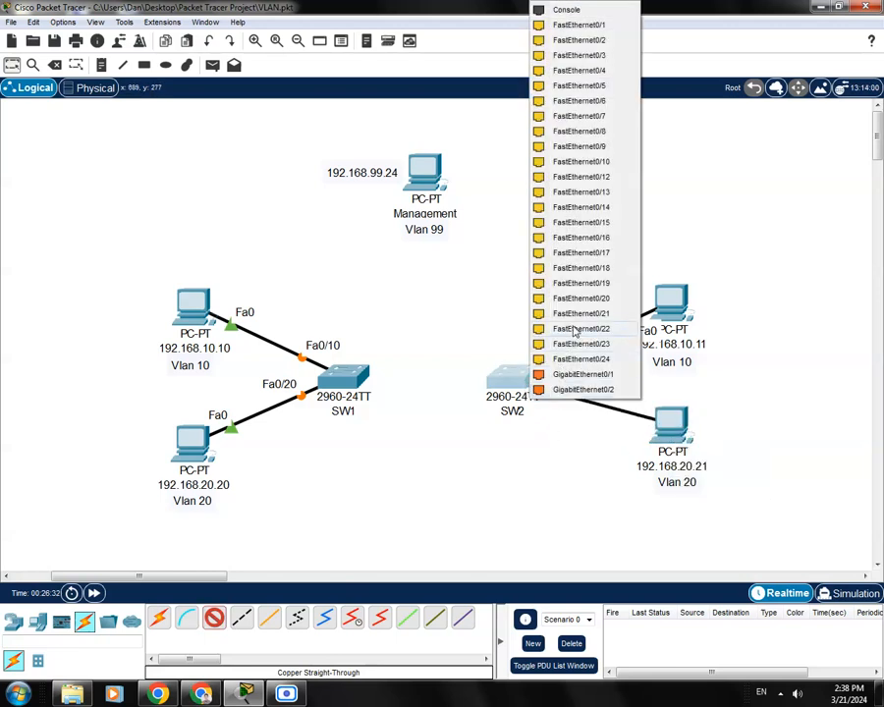
click(541, 316)
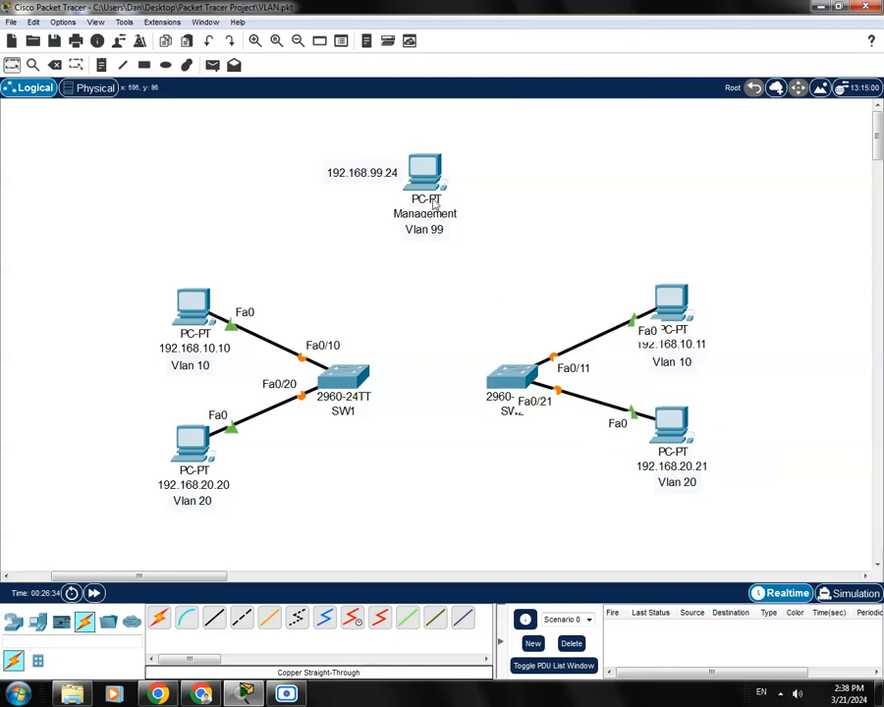
- Connect FastEthernet0 of the Management PC to FastEthernet0/24 on SW2 with a copper straight-through cable
click(214, 617)
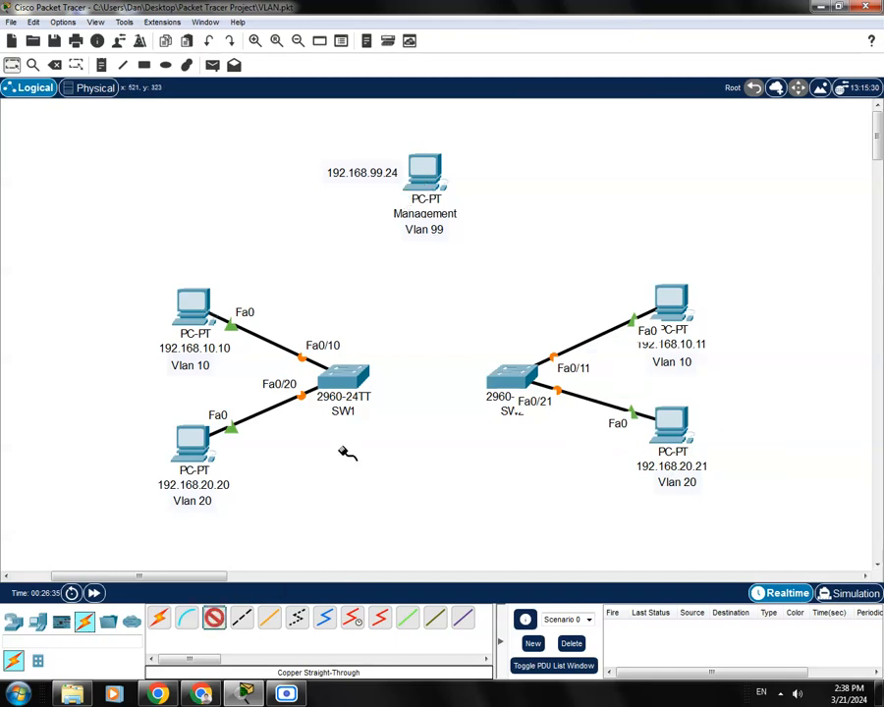
click(428, 179)
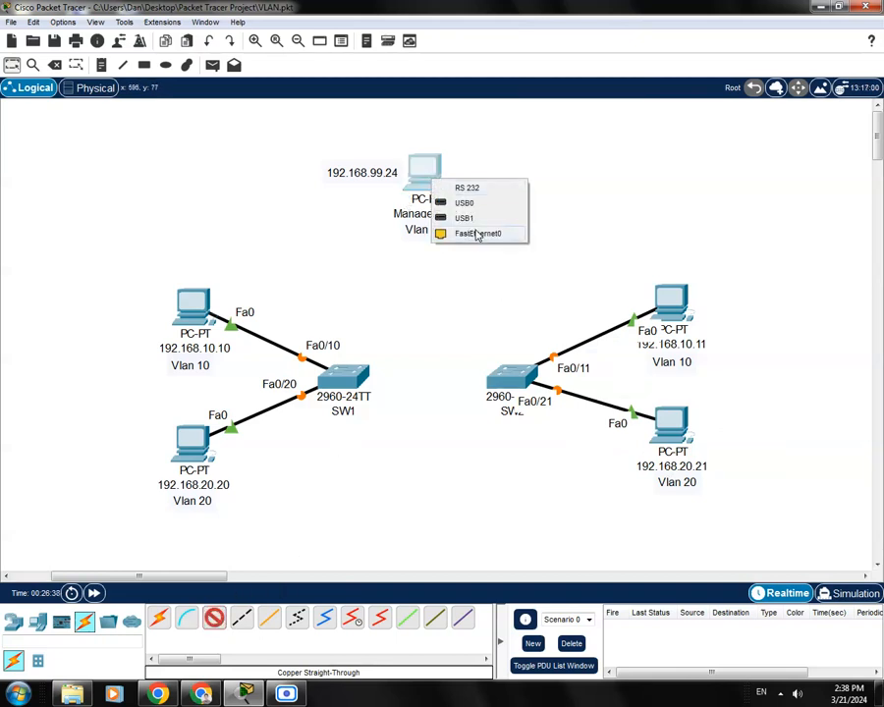
click(477, 234)
click(507, 375)
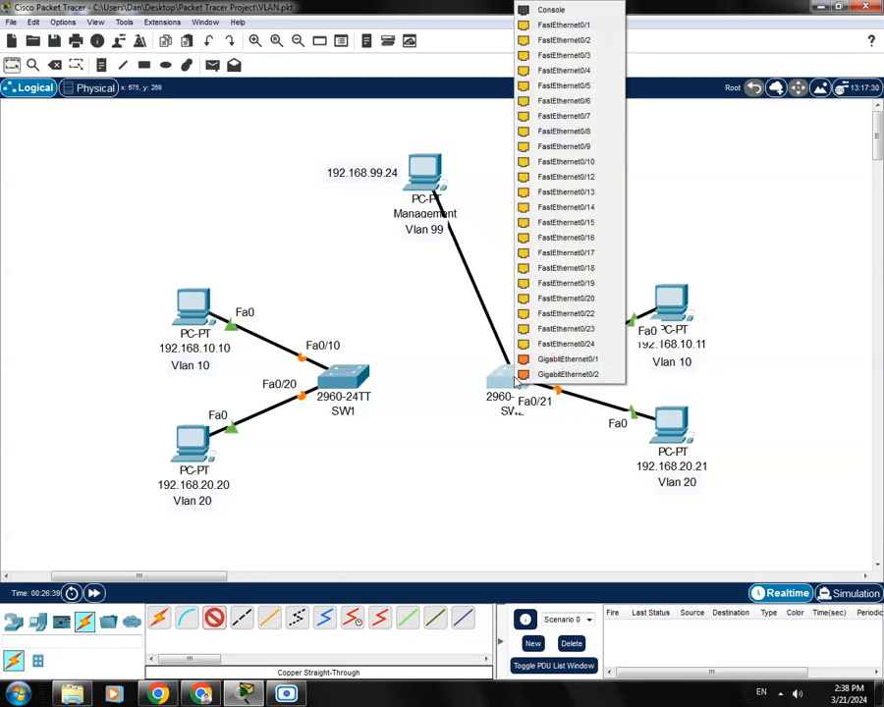
click(579, 344)
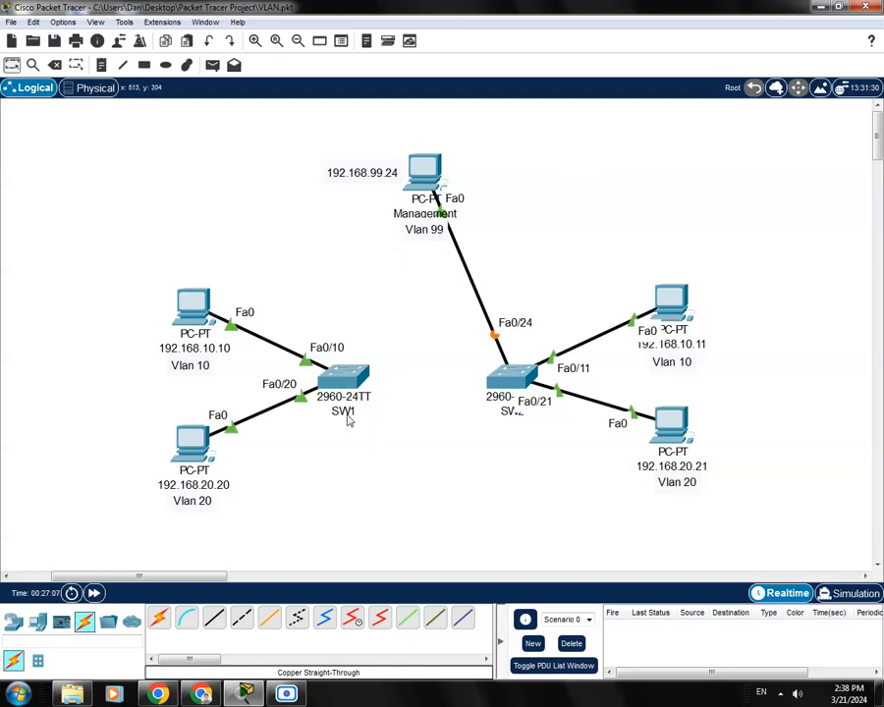
- Open SW1's command line in an enlarged window and page through the pending listing to return to the privileged prompt
click(344, 381)
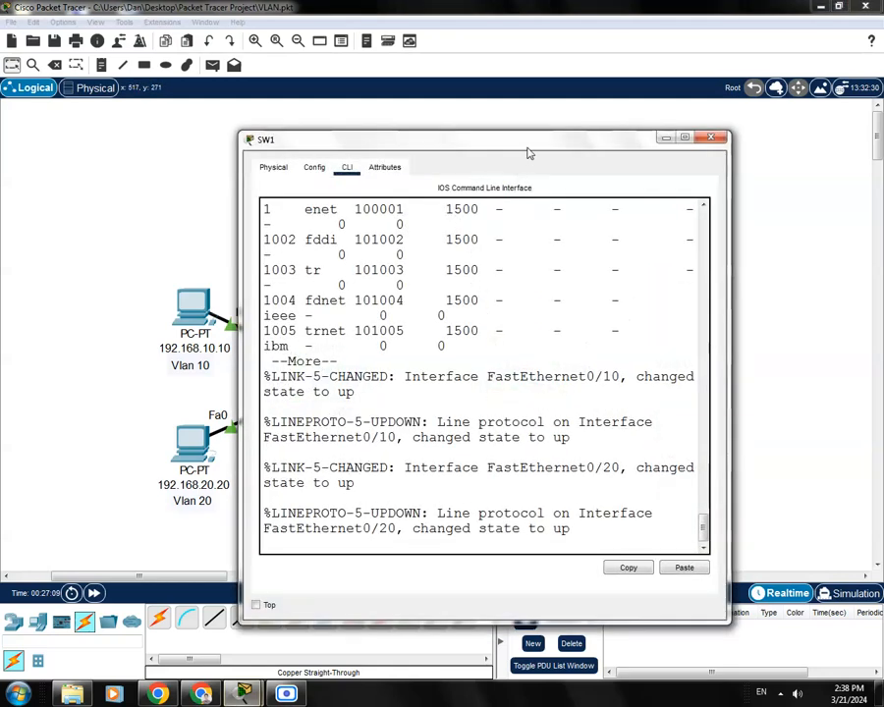
drag(528, 150, 437, 84)
drag(636, 479, 827, 479)
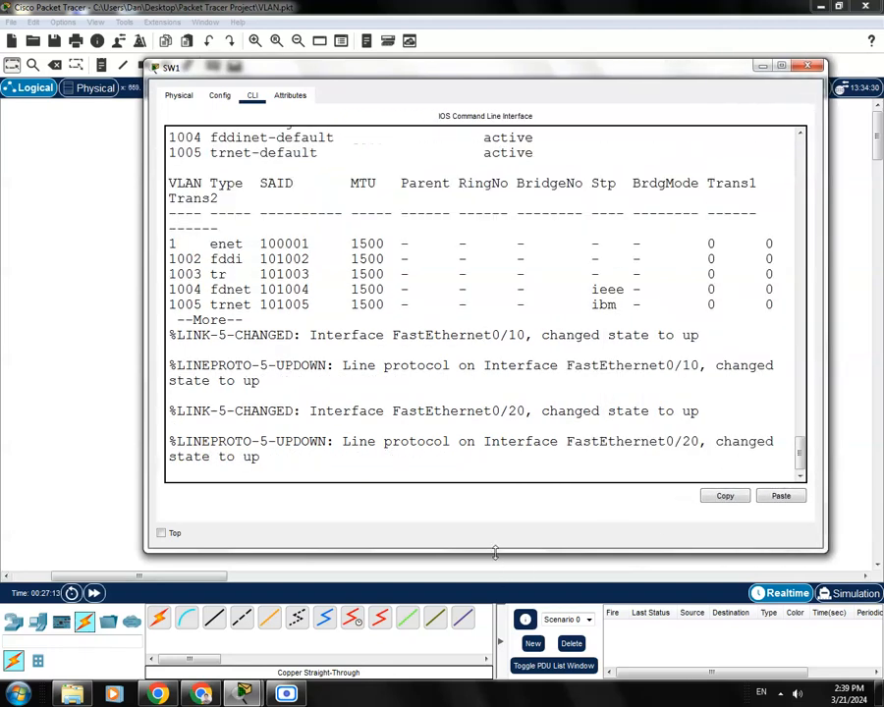
drag(495, 552, 481, 625)
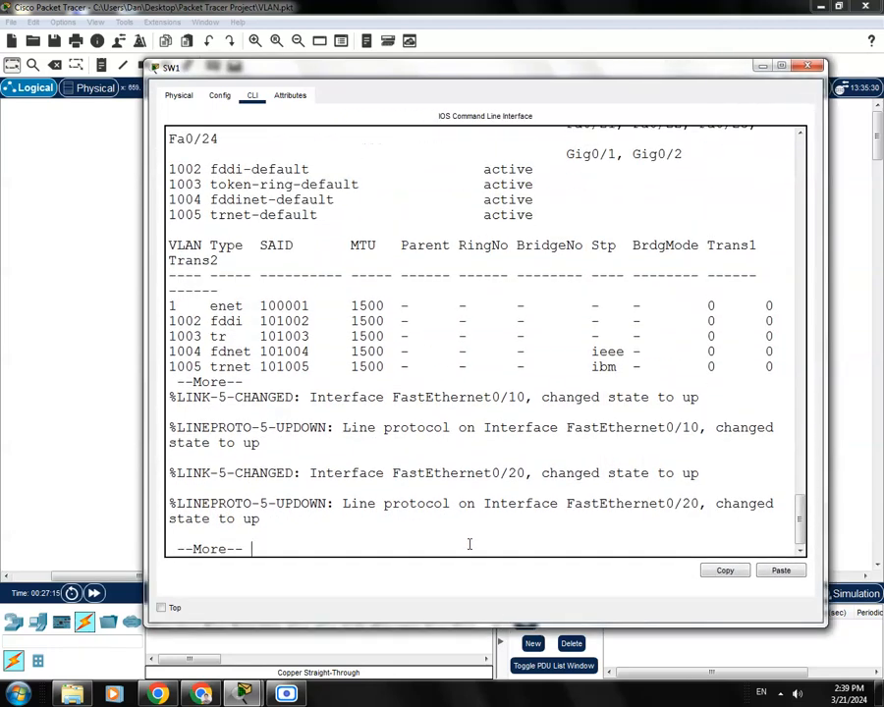
key(space)
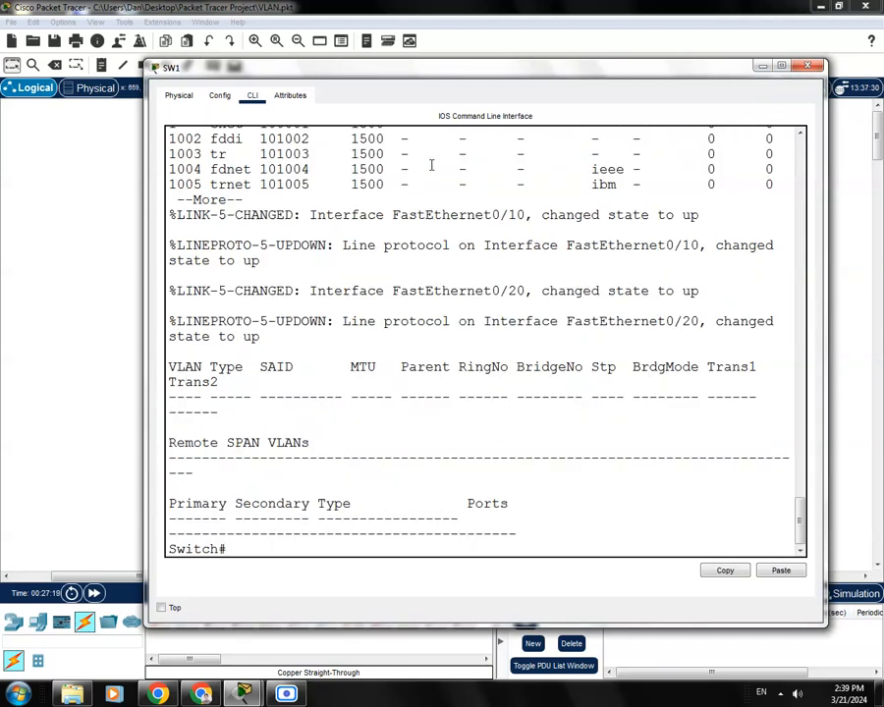
drag(481, 79, 490, 78)
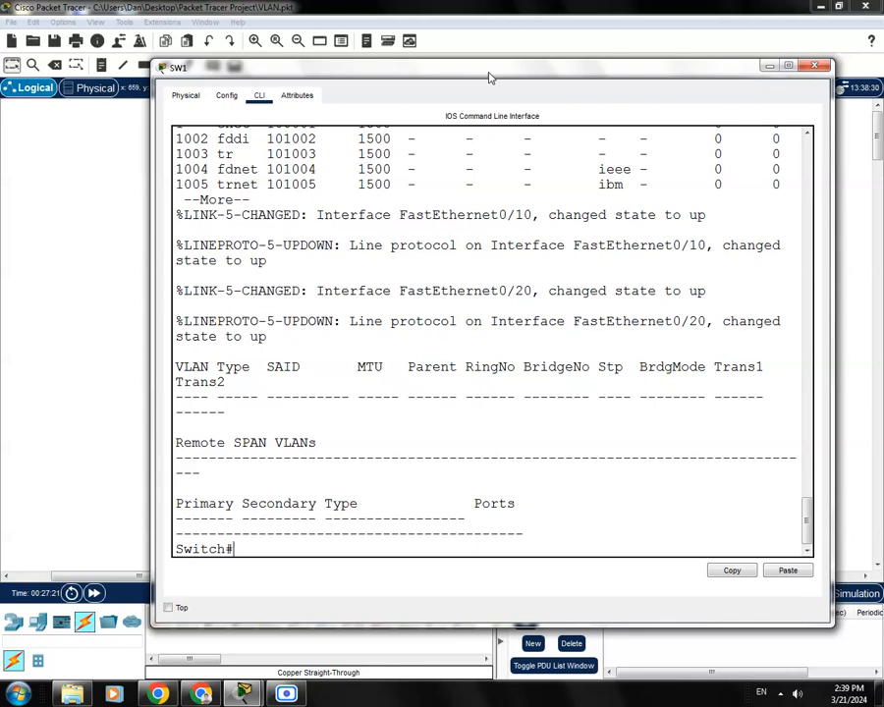
text(conf t)
key(Return)
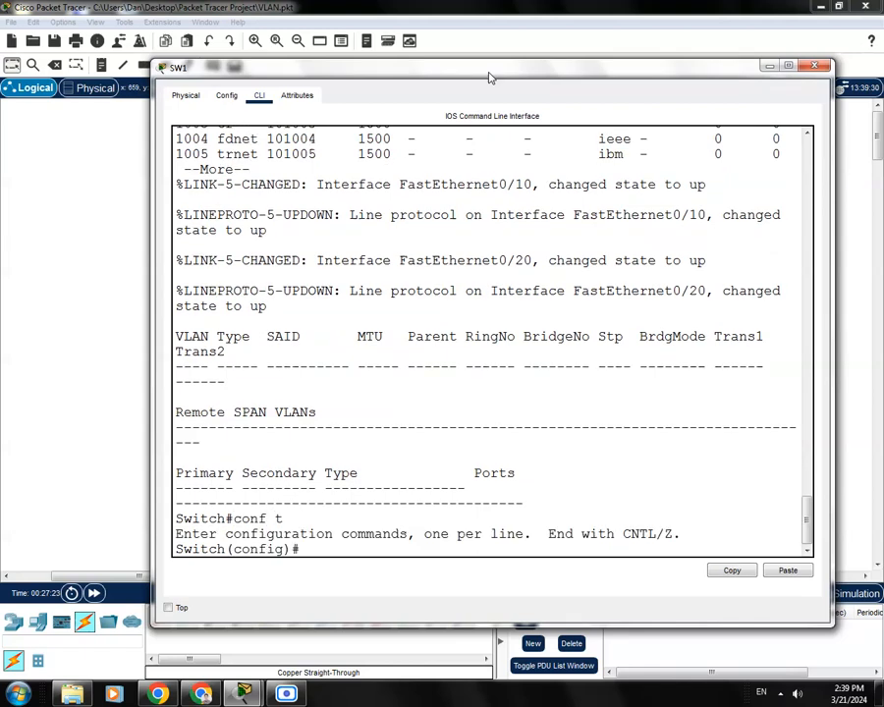
text(exit)
key(Return)
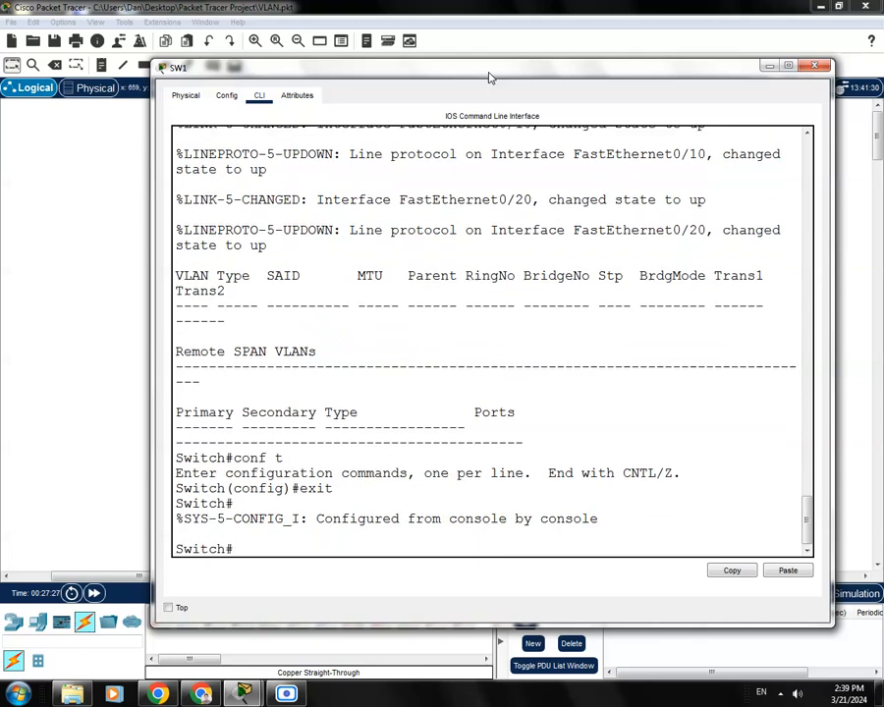
- Run show vlan on SW1, widen the window to fit the table, and review the VLANs and their port assignments
text(shp)
key(BackSpace)
text(ow vlan)
key(Return)
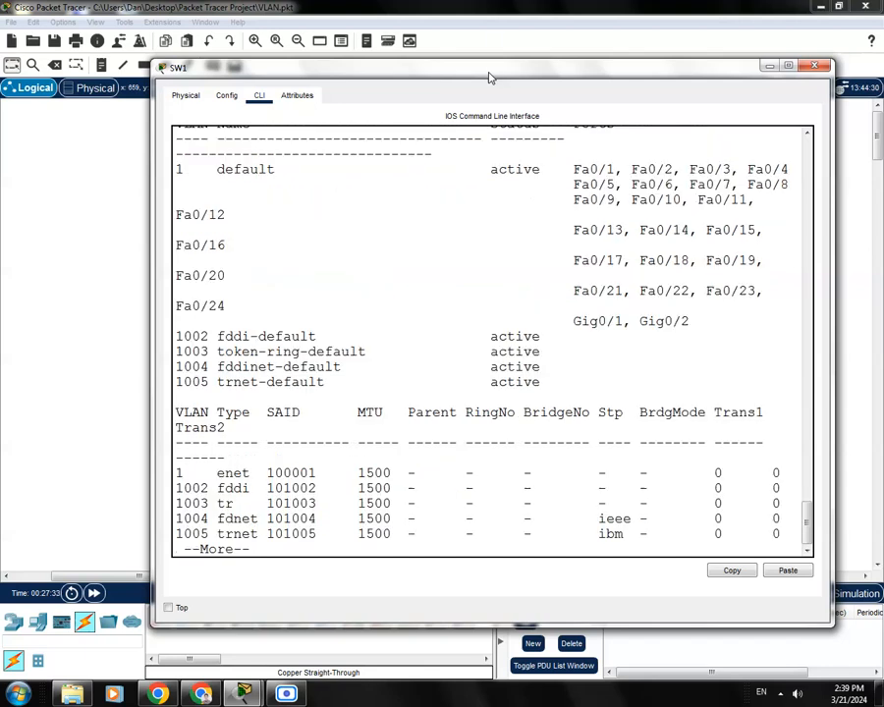
scroll(473, 234, up, 3)
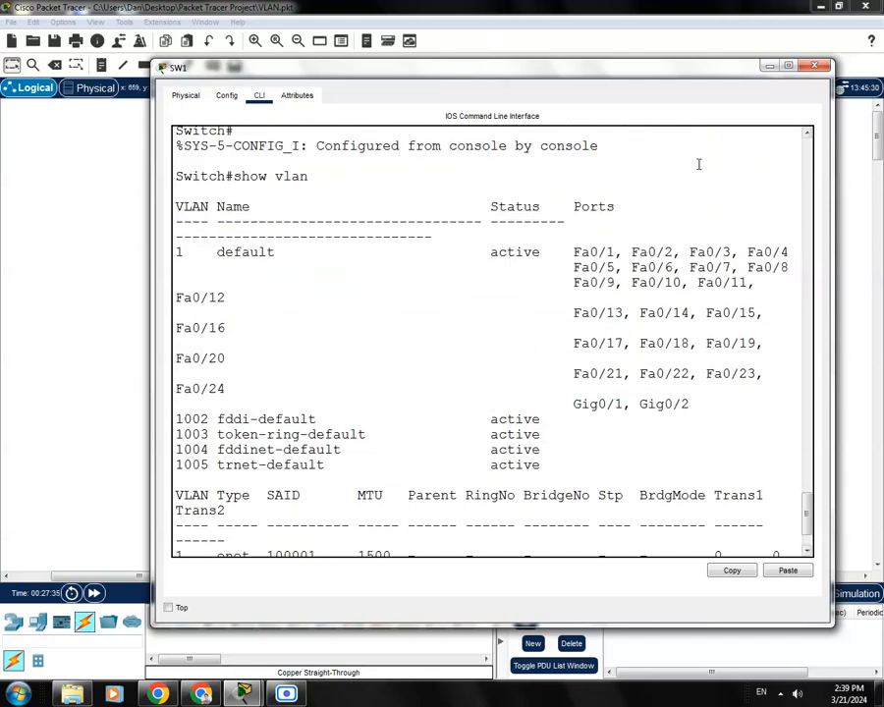
drag(673, 69, 620, 52)
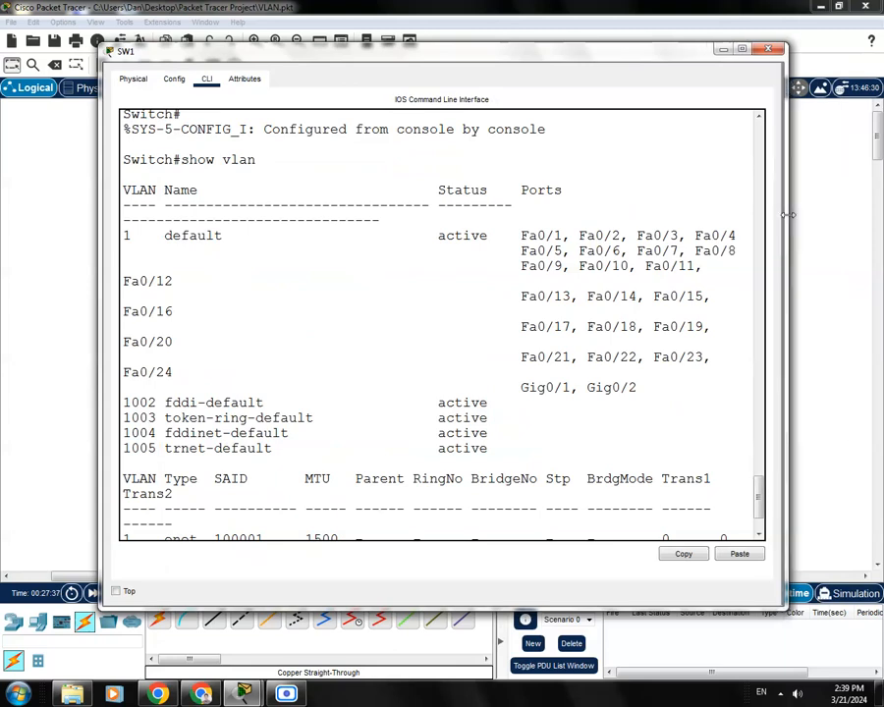
drag(787, 214, 830, 214)
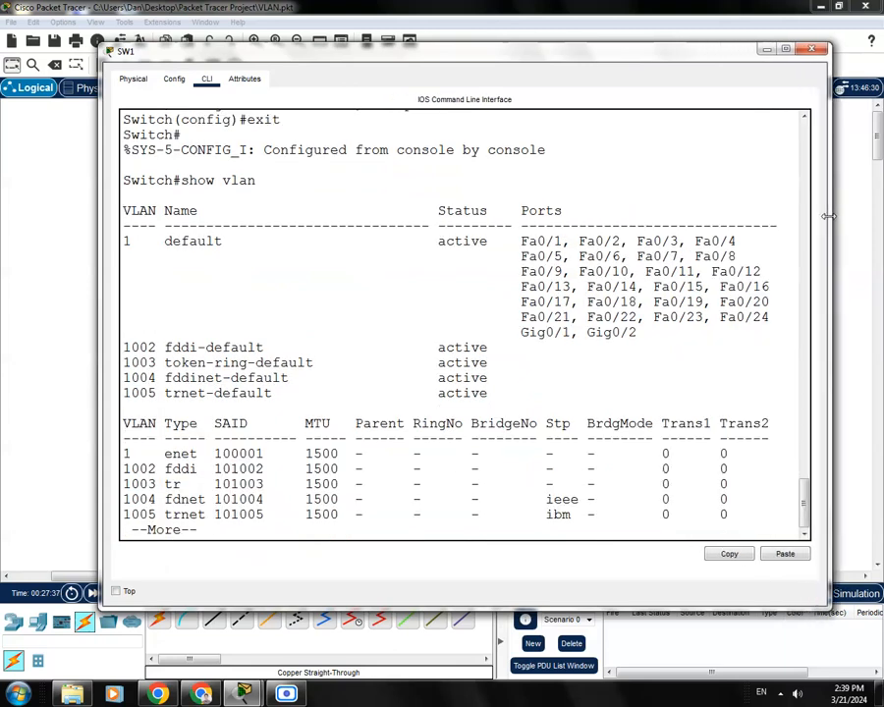
double_click(142, 245)
click(206, 299)
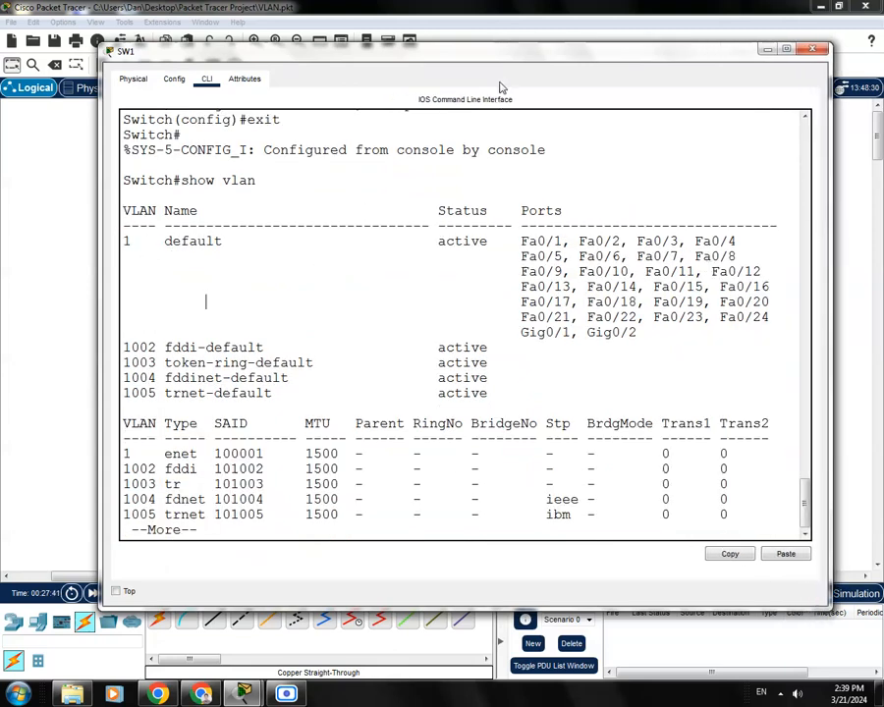
drag(357, 46, 348, 44)
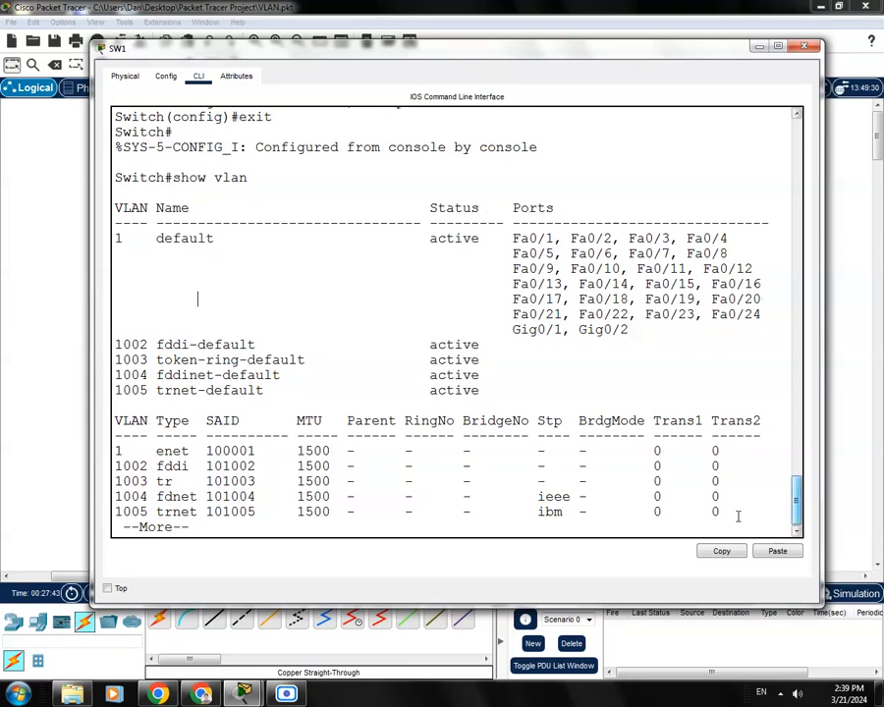
key(space)
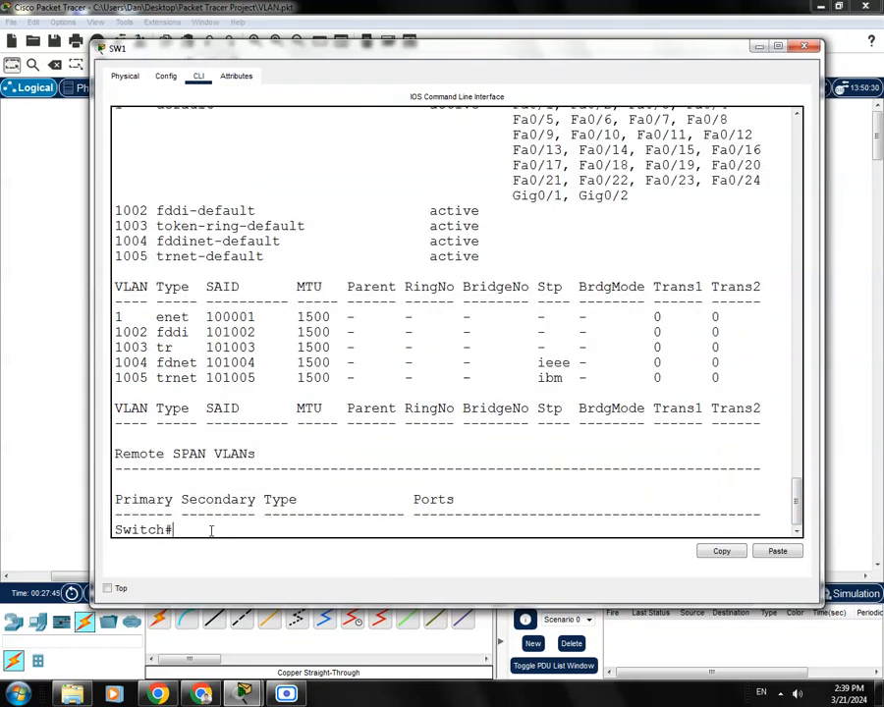
- Enter global configuration mode on SW1 and create VLAN 10 with the name vlan10
text(conf t)
key(Return)
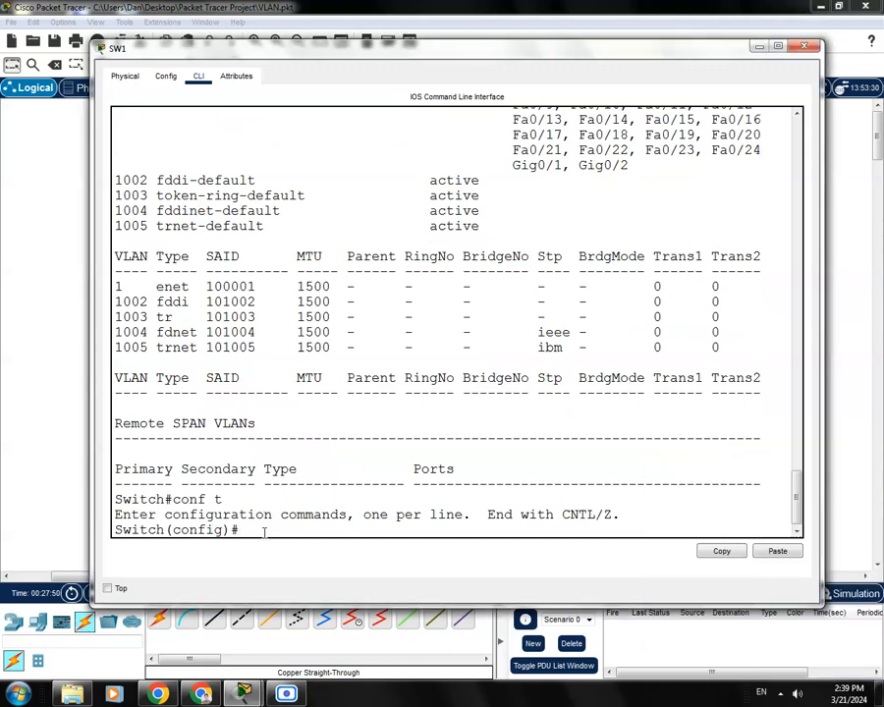
text(vlan 10)
key(Return)
text(nam)
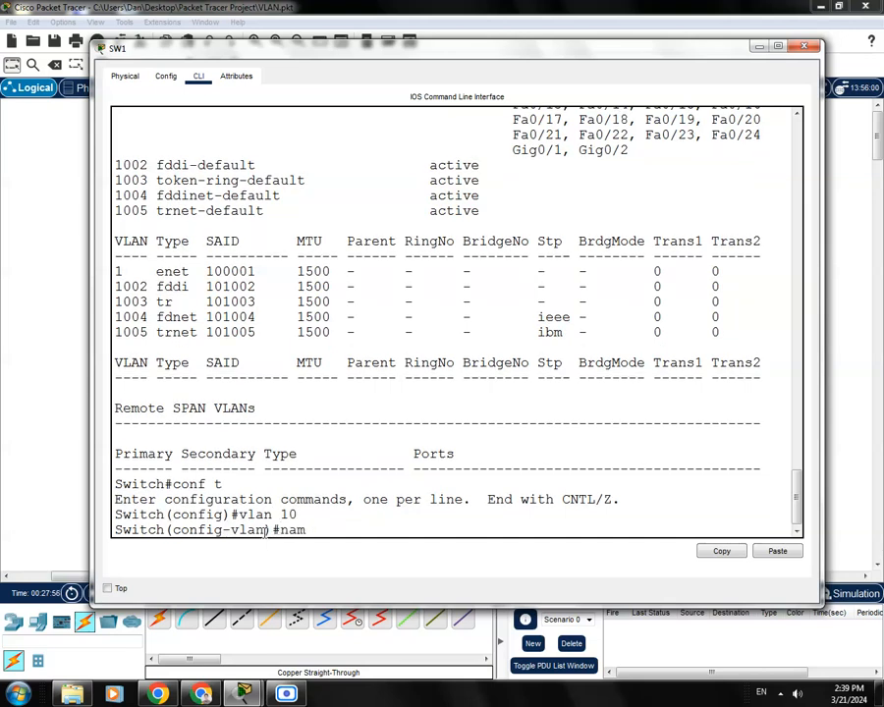
text(e vlan10)
drag(381, 529, 256, 514)
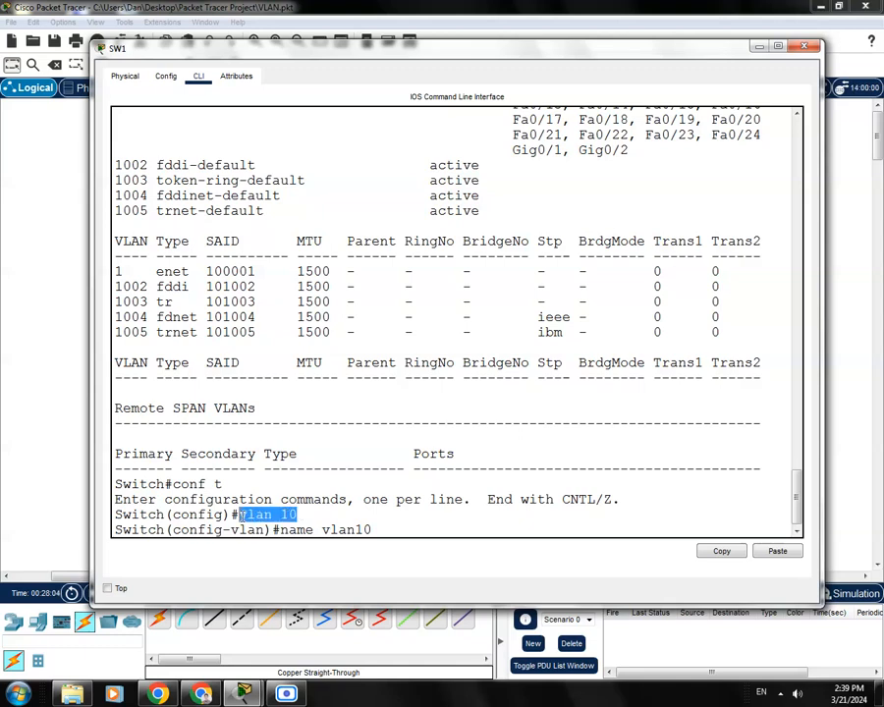
drag(374, 530, 322, 529)
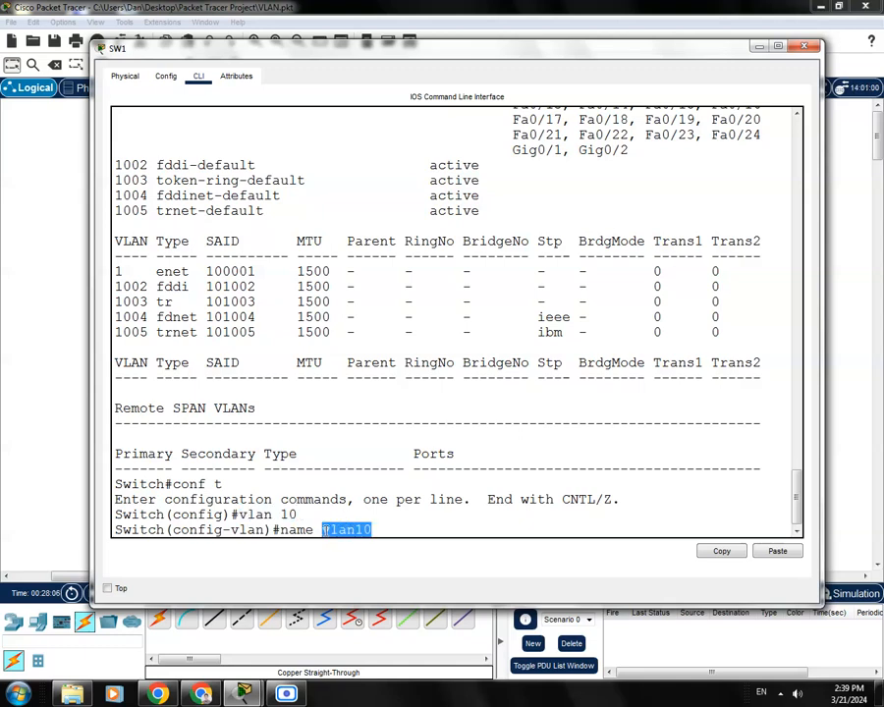
click(384, 530)
key(Return)
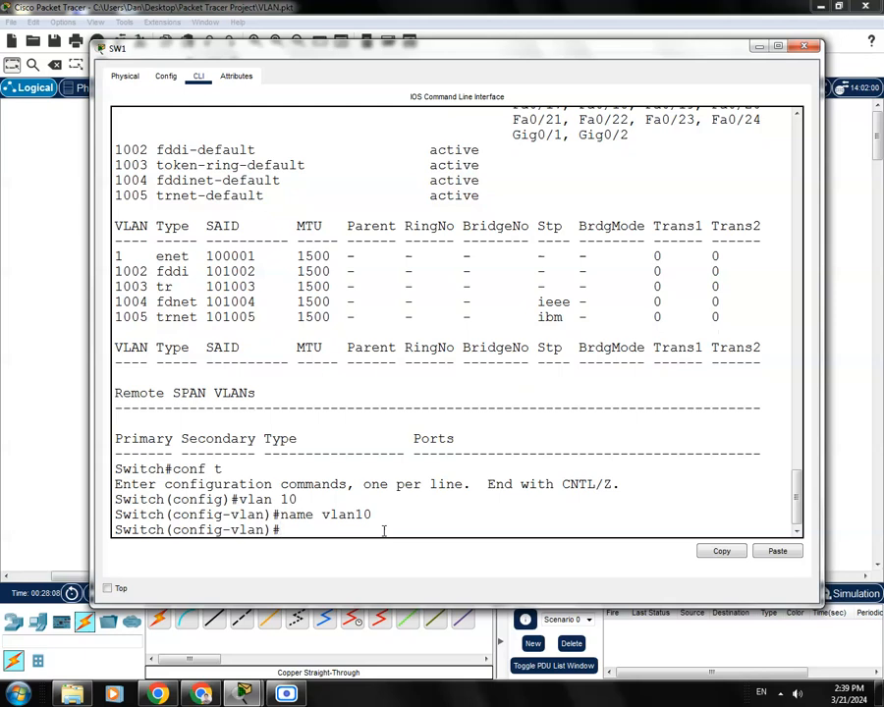
- Create VLAN 20 on SW1 with the name vlan20
text(vlan 20)
key(Return)
text(name)
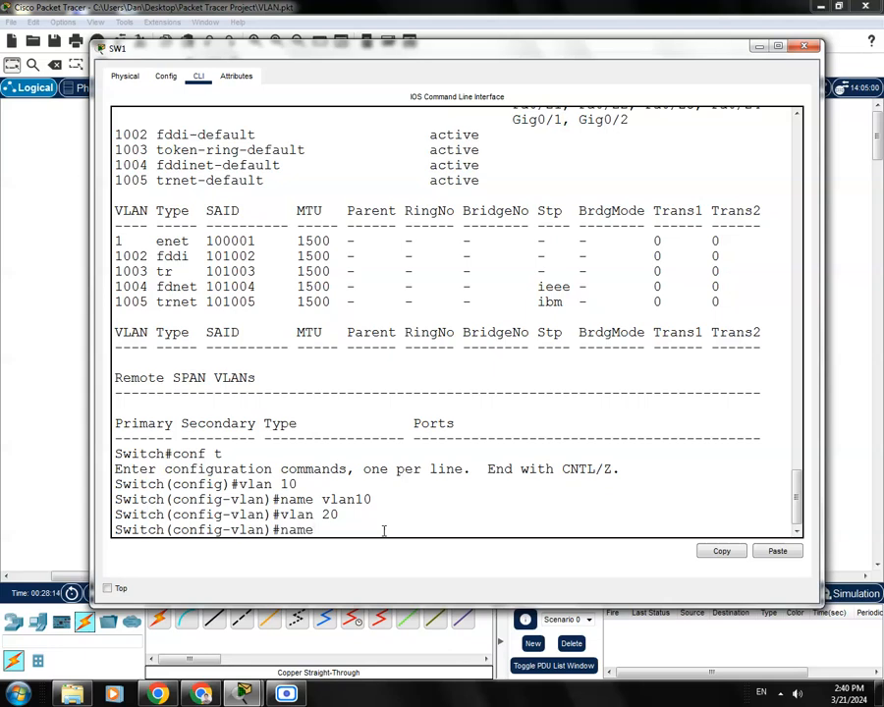
text( vlan29)
key(BackSpace)
text(0)
key(Return)
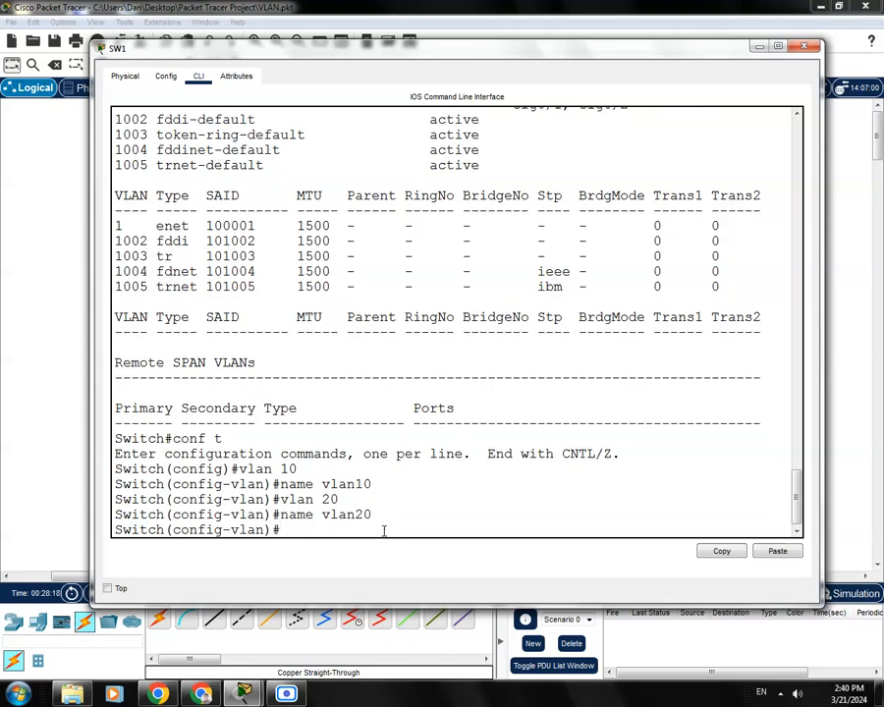
- Create VLAN 99 on SW1 with the name Management and save the configuration with do wr
text(vlan 99)
key(Return)
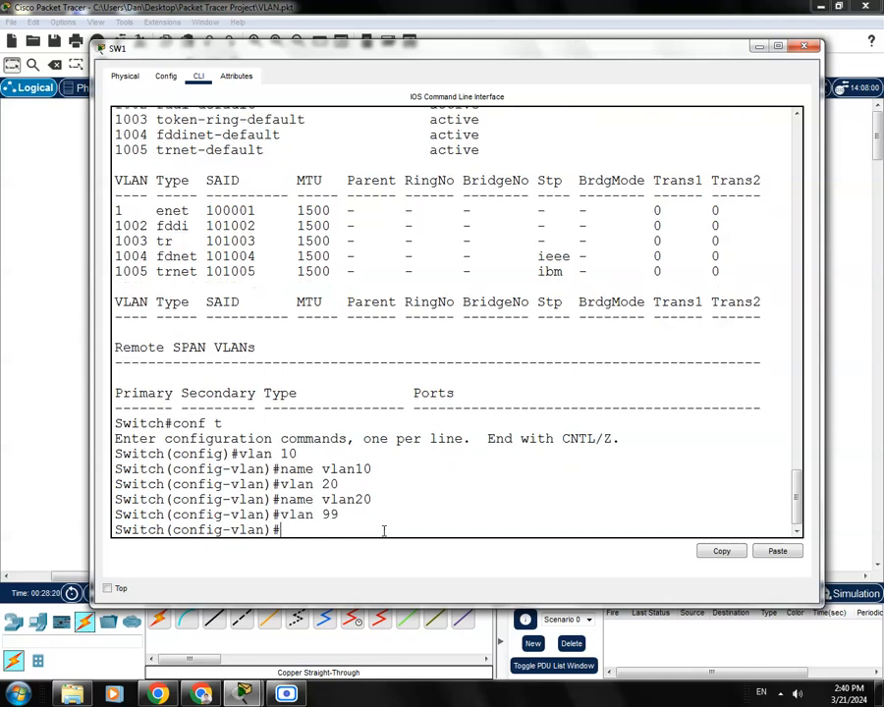
text(name Managem)
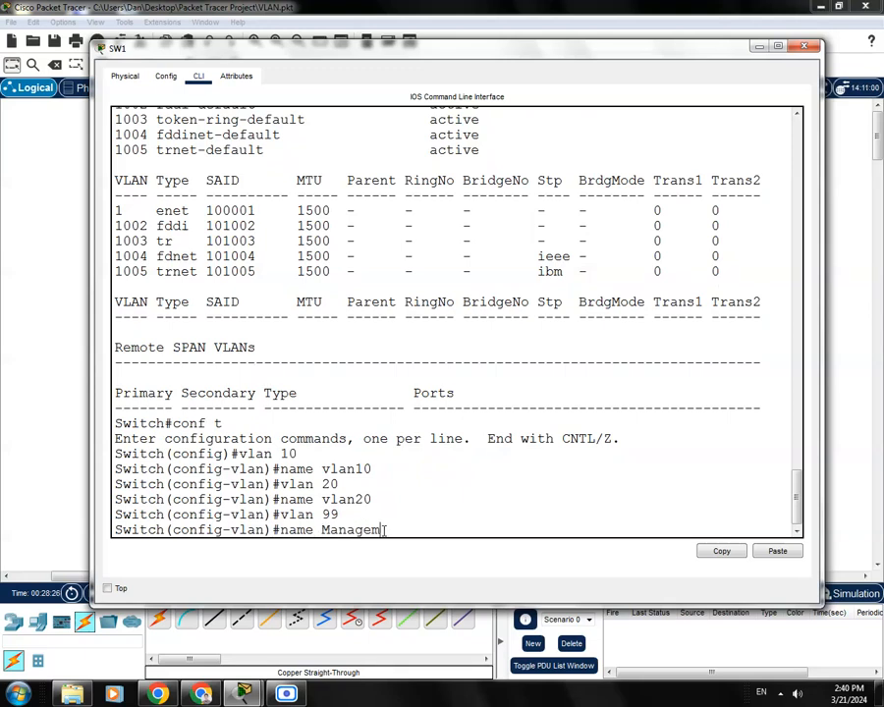
text(ent)
key(Return)
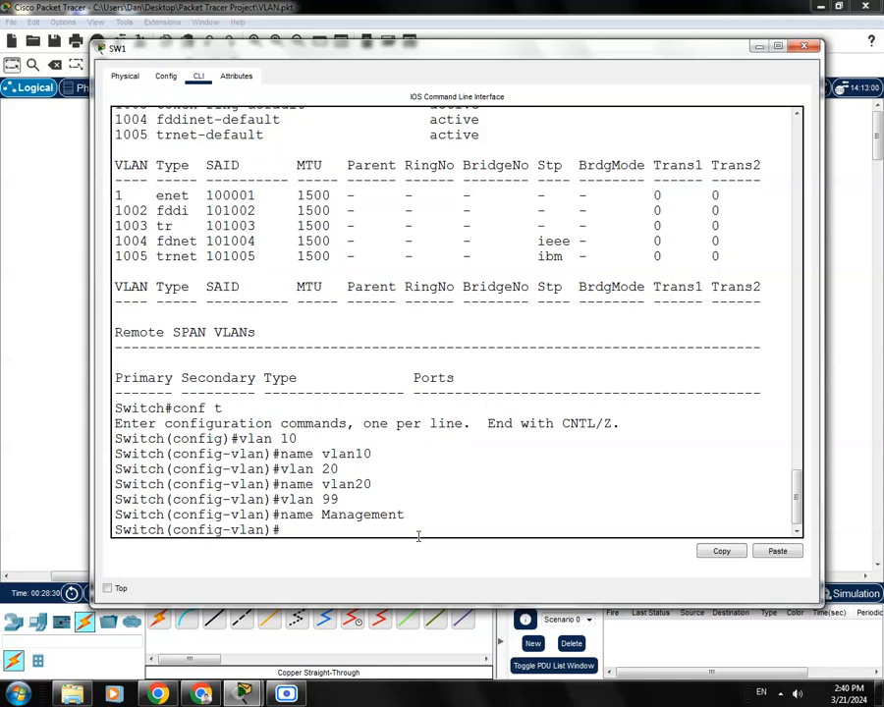
text(do wr)
key(Return)
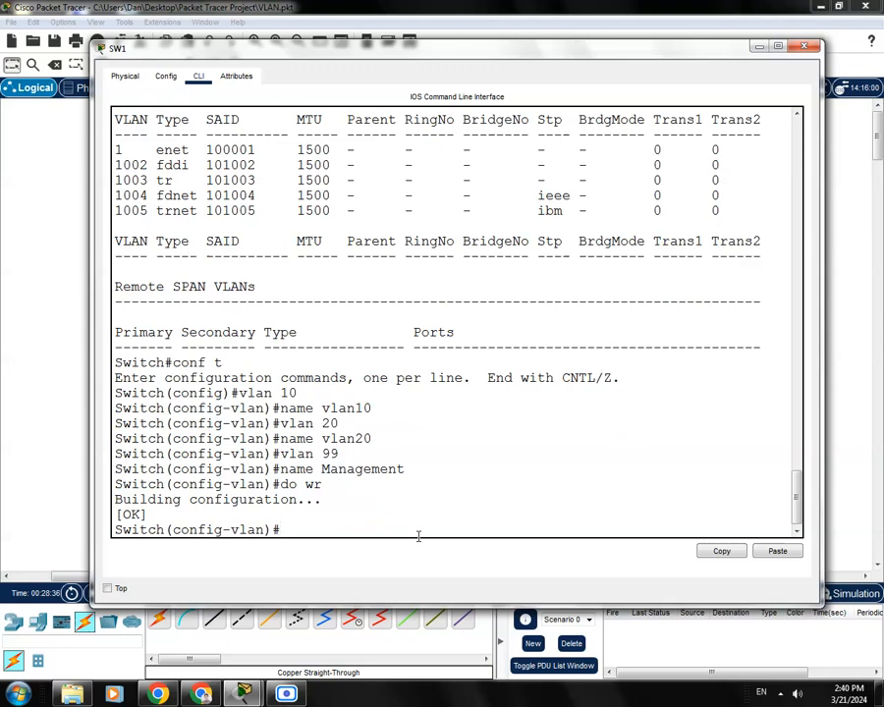
- Return to privileged mode on SW1 and run show vlan to check the VLAN table
key(ctrl+z)
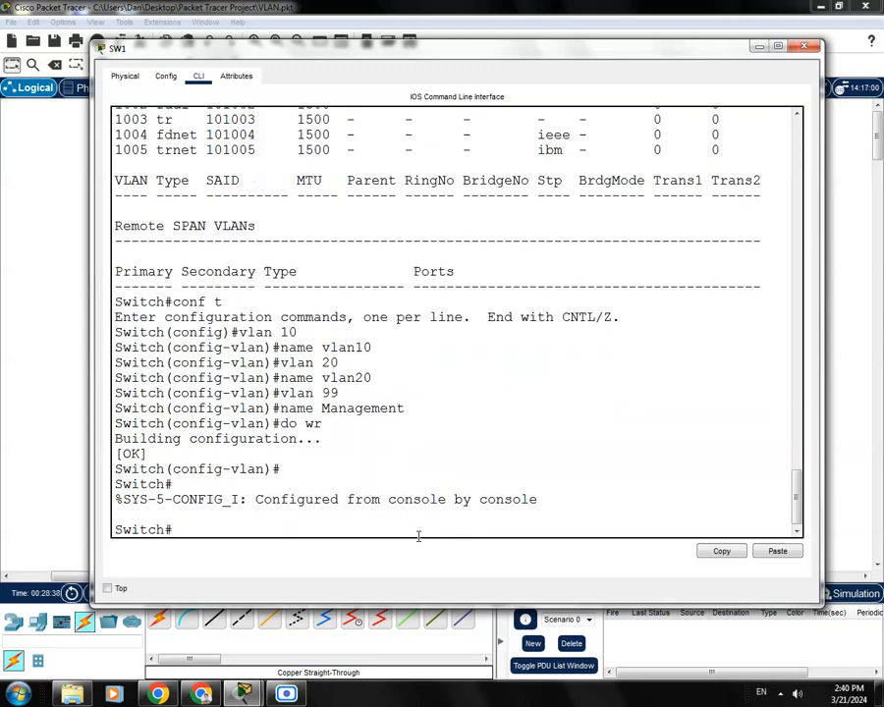
text(show vlan)
key(Return)
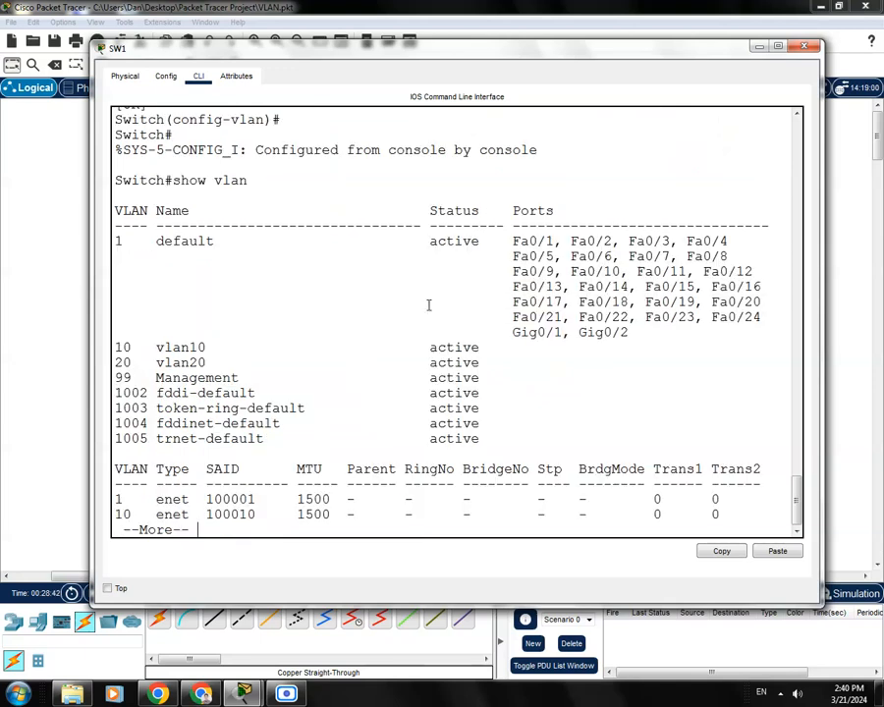
- Examine the IDs, names and status of the default VLAN and VLANs 10, 20 and 99 in SW1's VLAN table
click(285, 441)
double_click(118, 241)
click(135, 357)
drag(131, 348, 116, 348)
click(134, 362)
drag(206, 362, 115, 362)
click(132, 395)
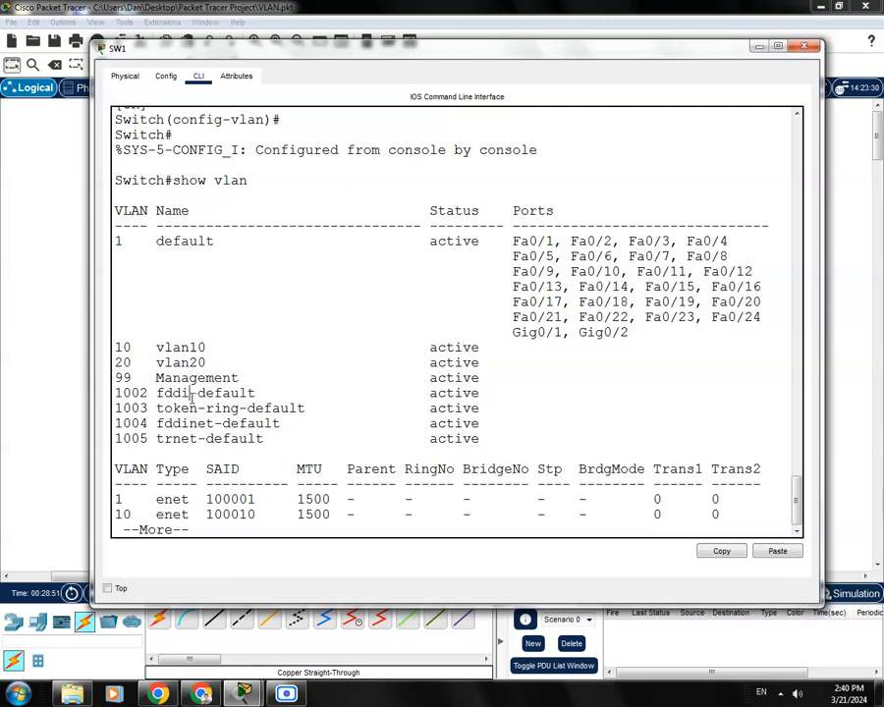
drag(247, 377, 198, 385)
click(257, 375)
drag(430, 348, 455, 367)
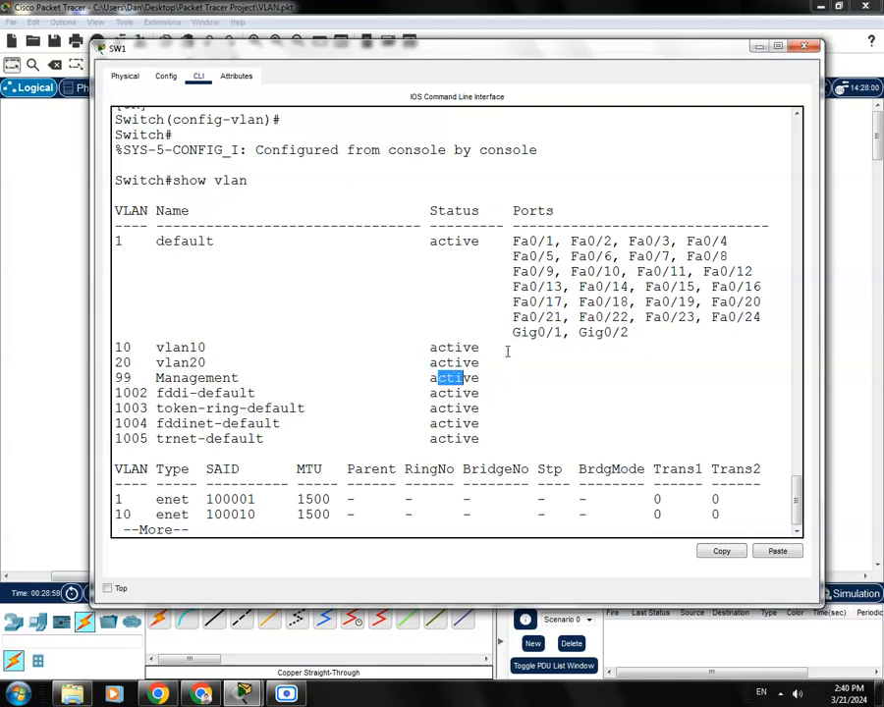
click(300, 360)
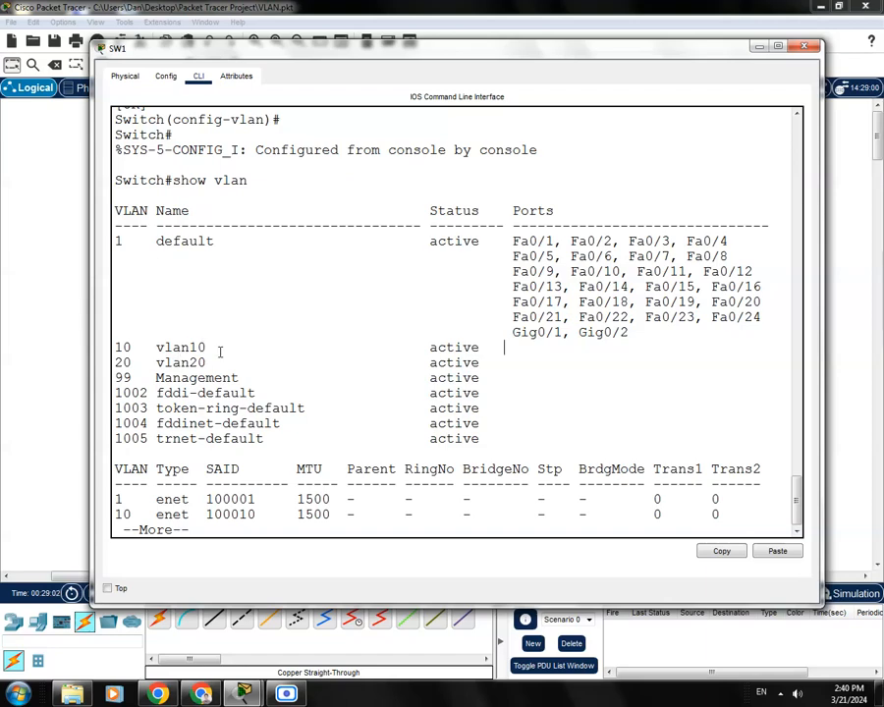
- Compare the port assignments in SW1's VLAN table with the VLANs and cabled ports in the topology
drag(331, 44, 365, 426)
drag(430, 436, 420, 115)
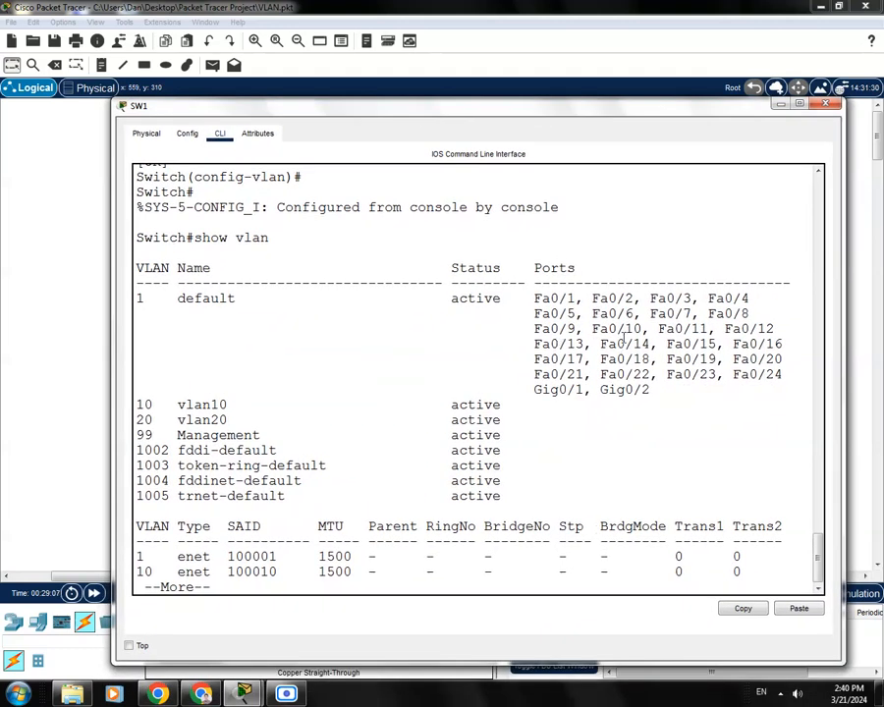
double_click(638, 330)
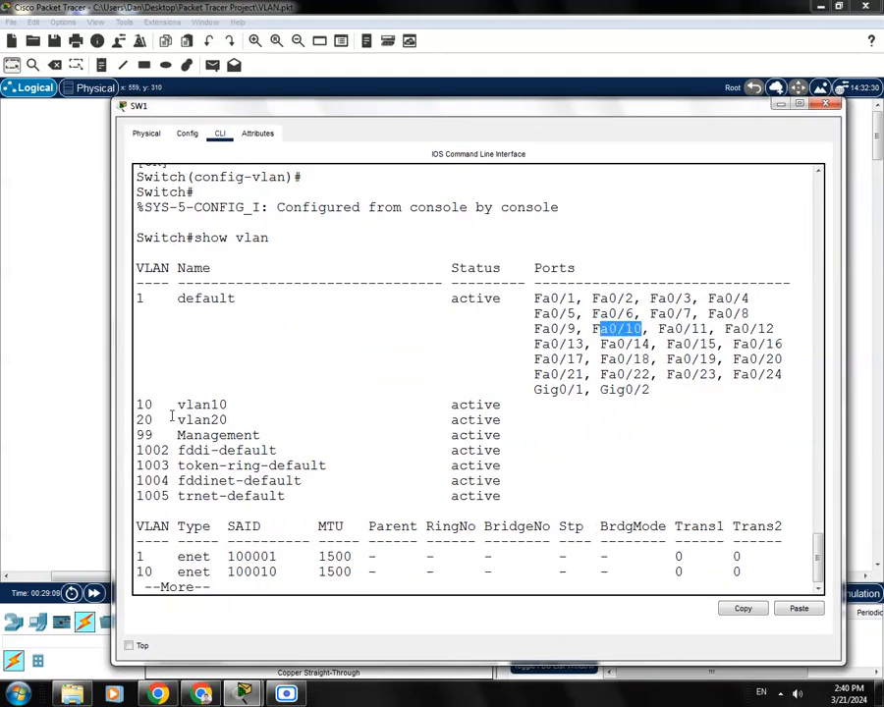
drag(238, 404, 147, 407)
drag(293, 360, 782, 359)
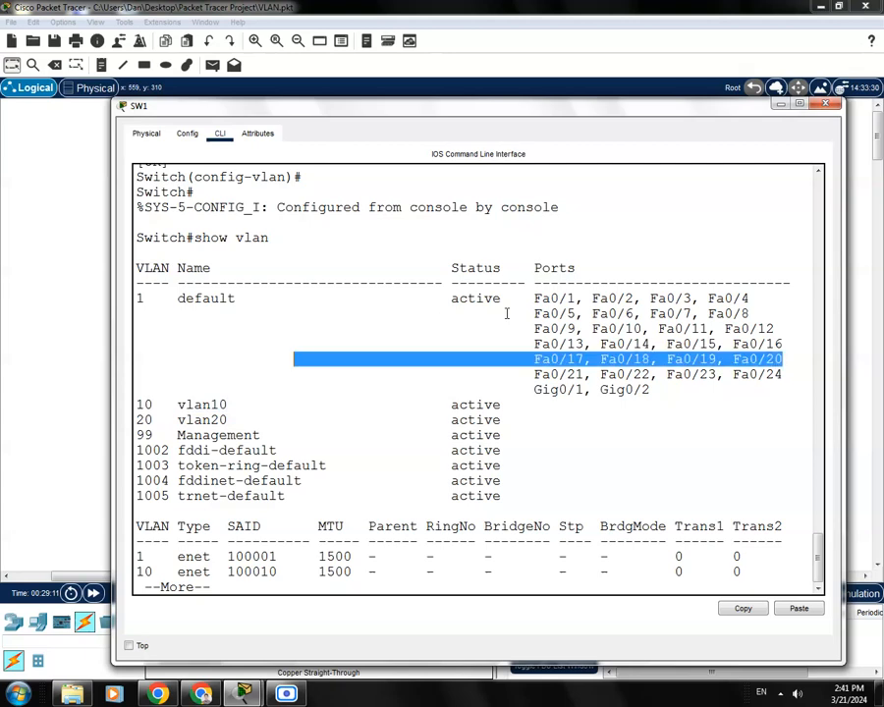
click(600, 361)
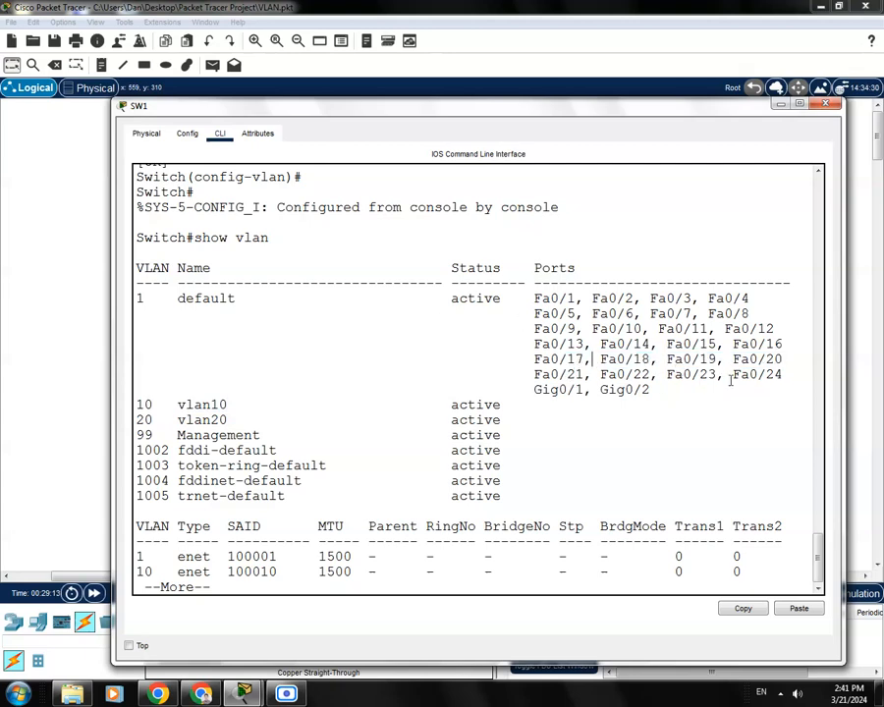
double_click(772, 360)
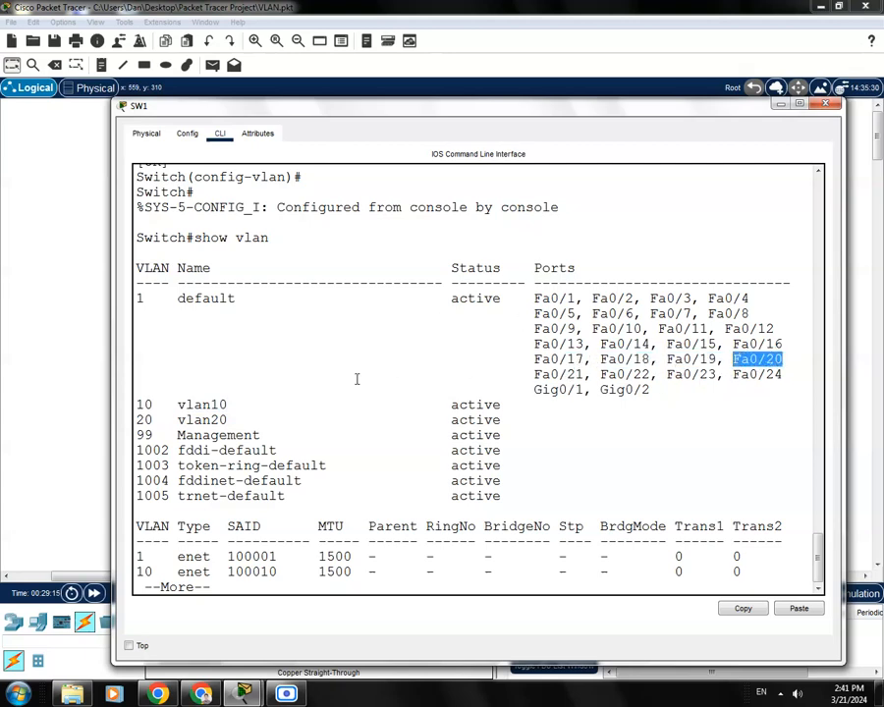
click(179, 435)
drag(229, 420, 147, 421)
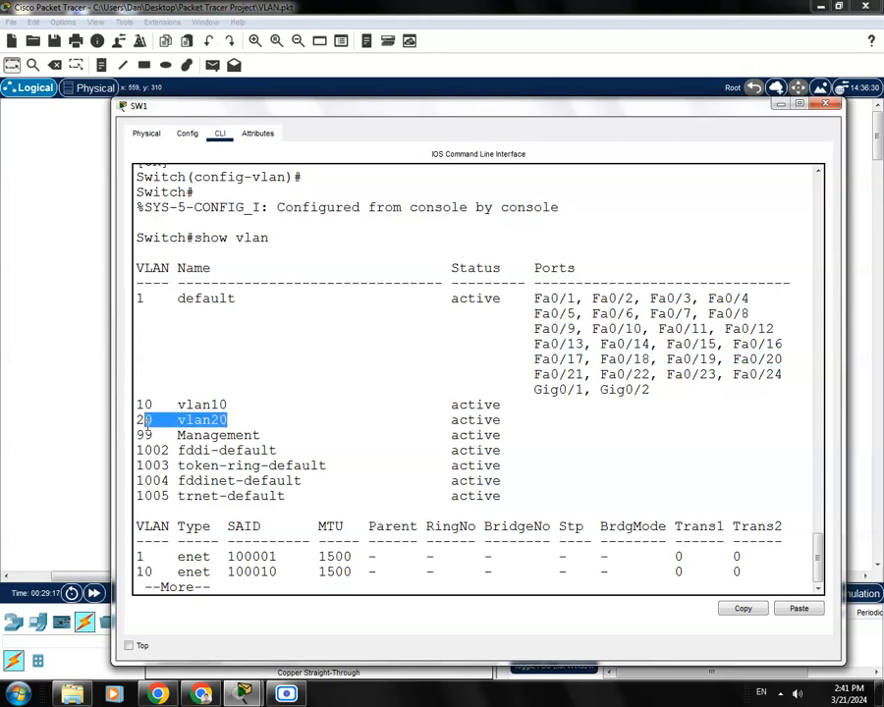
click(149, 432)
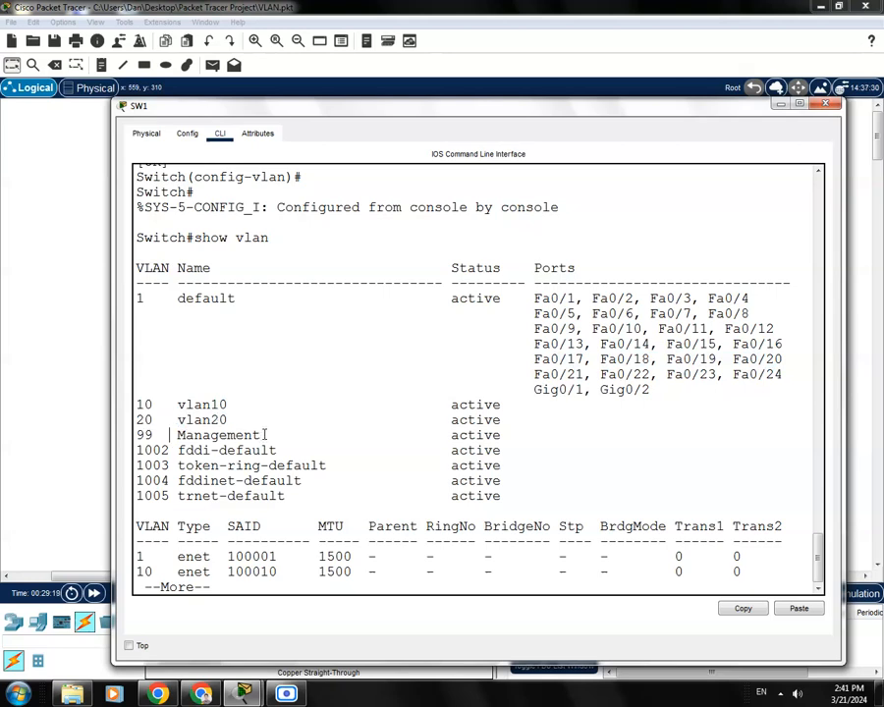
drag(263, 435, 152, 435)
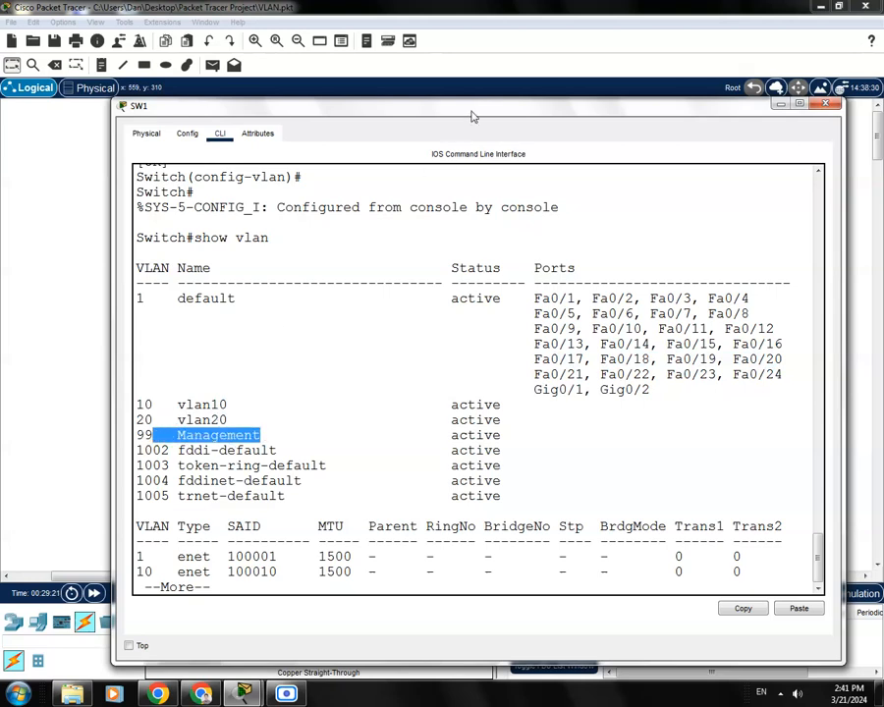
drag(471, 115, 473, 461)
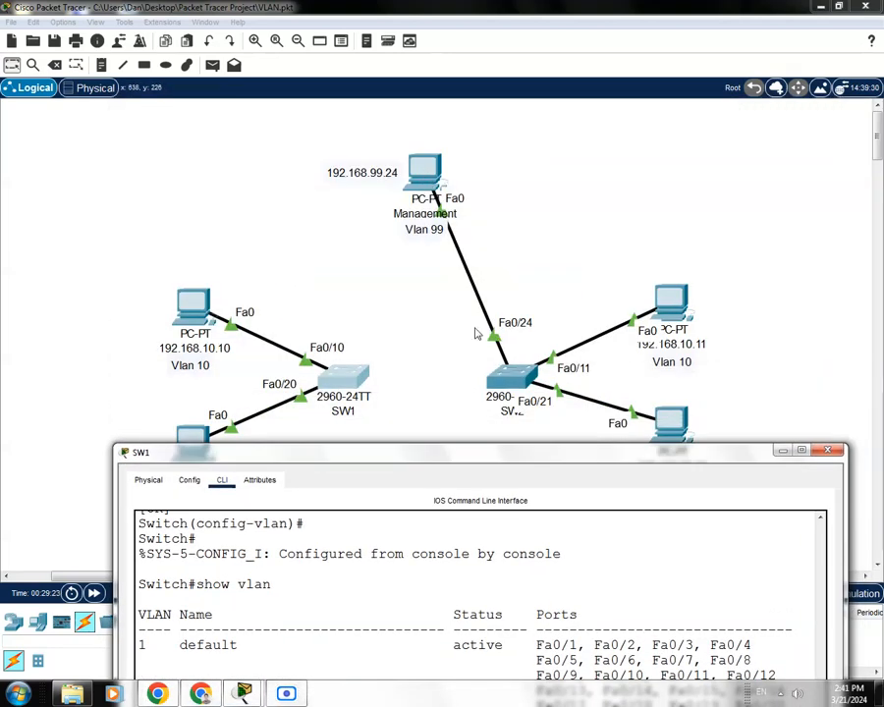
drag(536, 454, 498, 120)
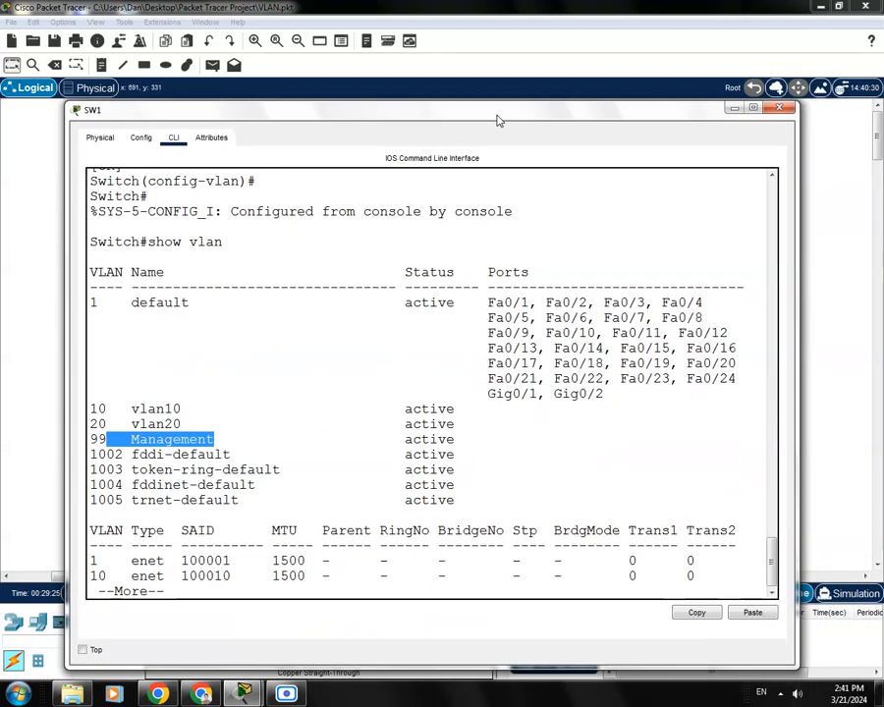
- Finish the paged VLAN output on SW1 and enter configuration mode for interface f0/10
click(322, 584)
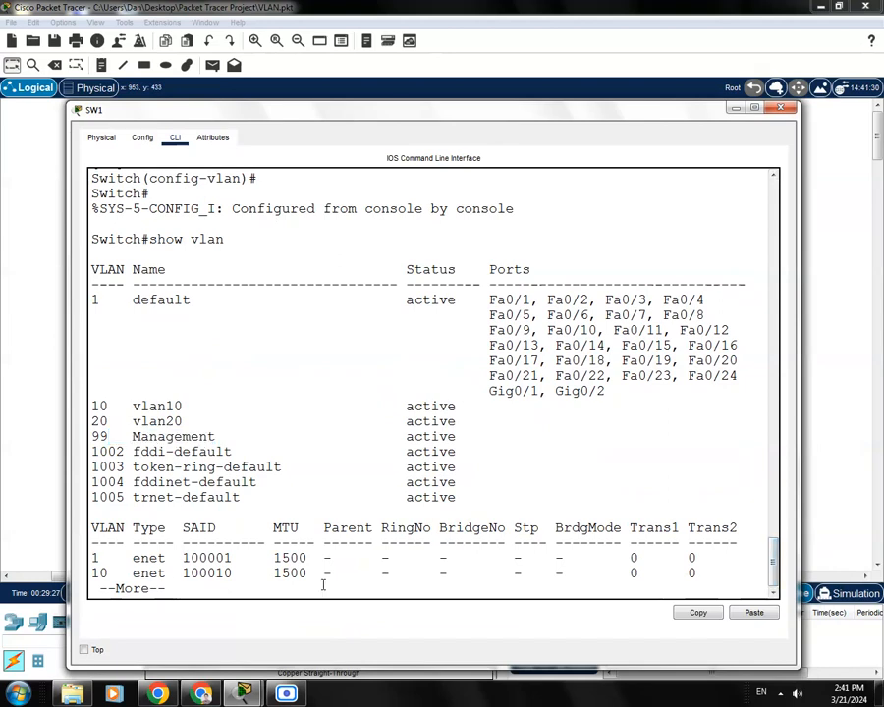
key(space)
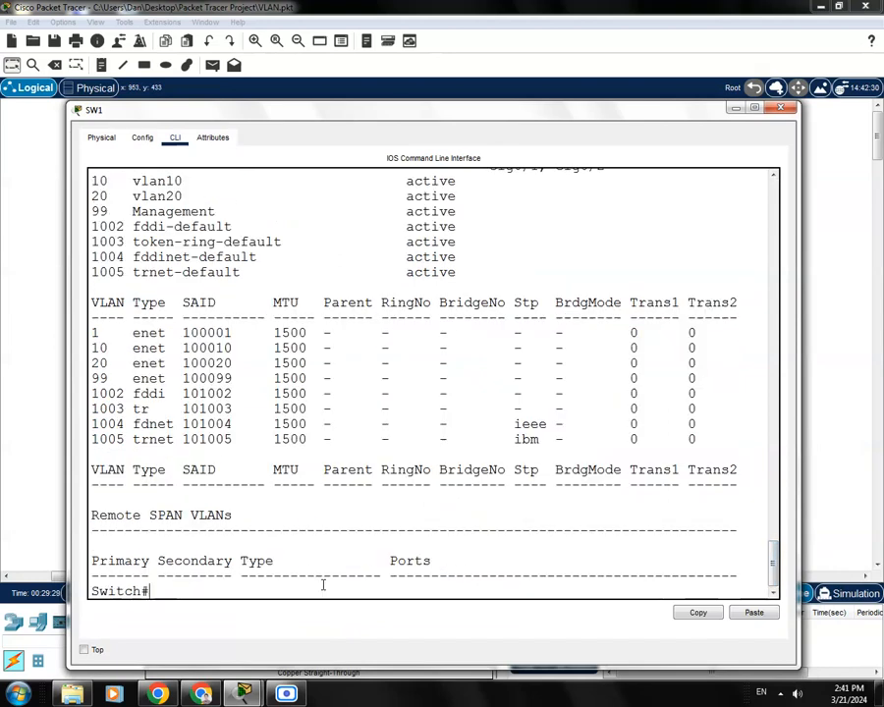
text(conf)
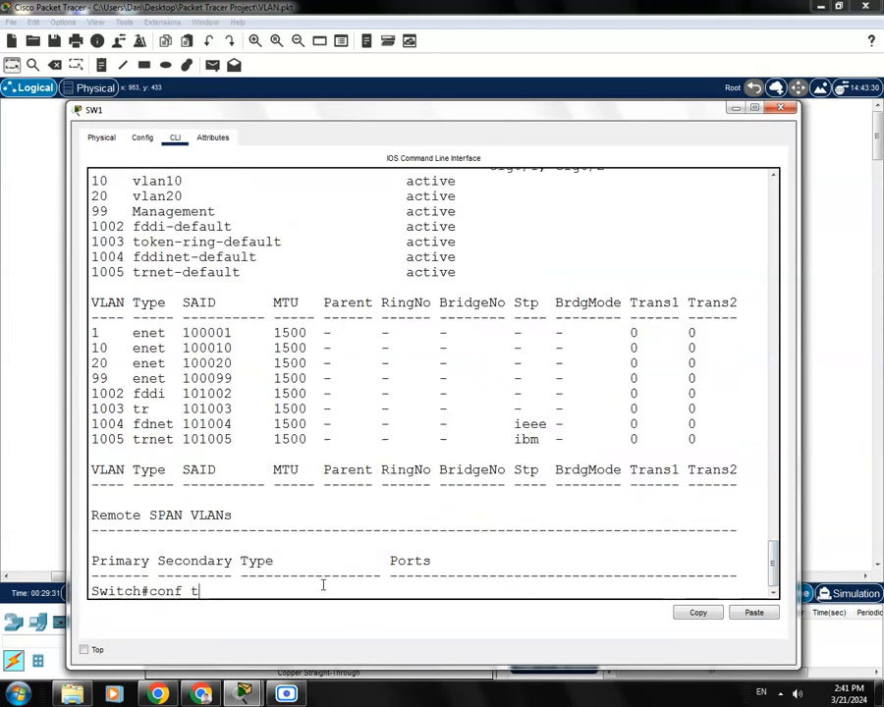
text( t)
key(Return)
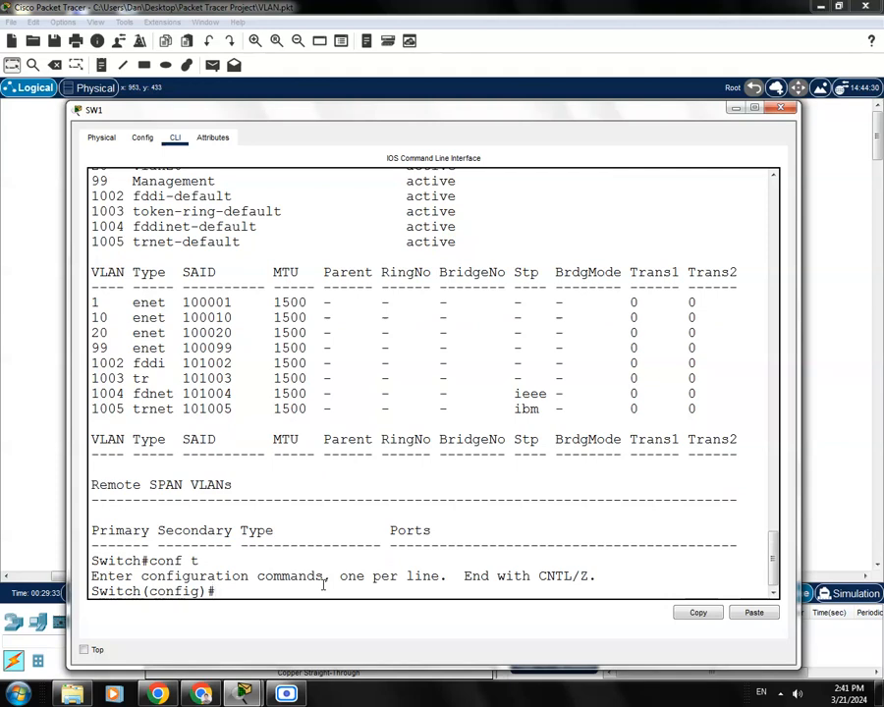
text(int f0/10)
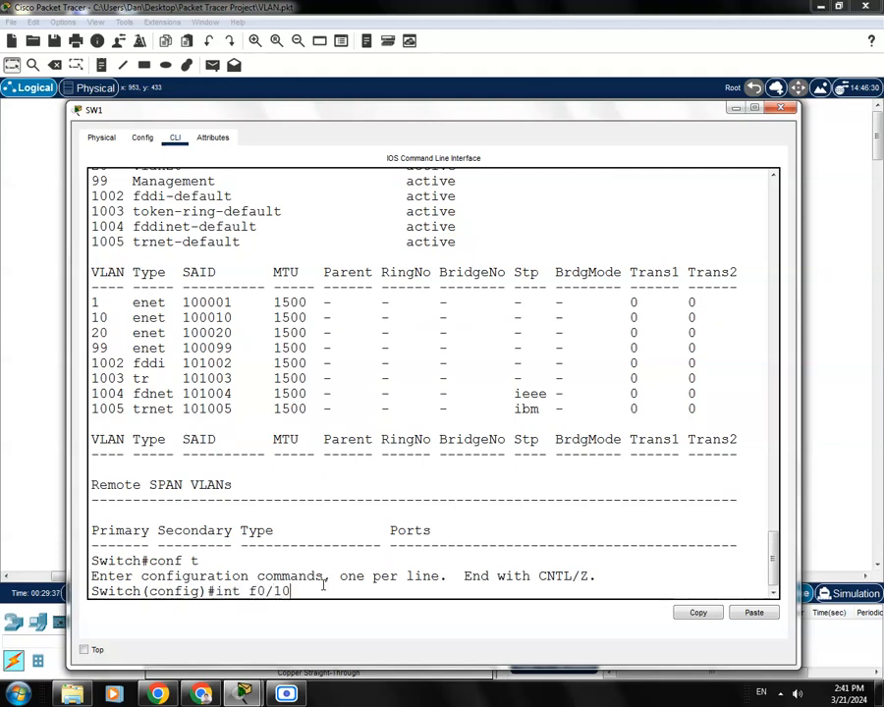
key(Return)
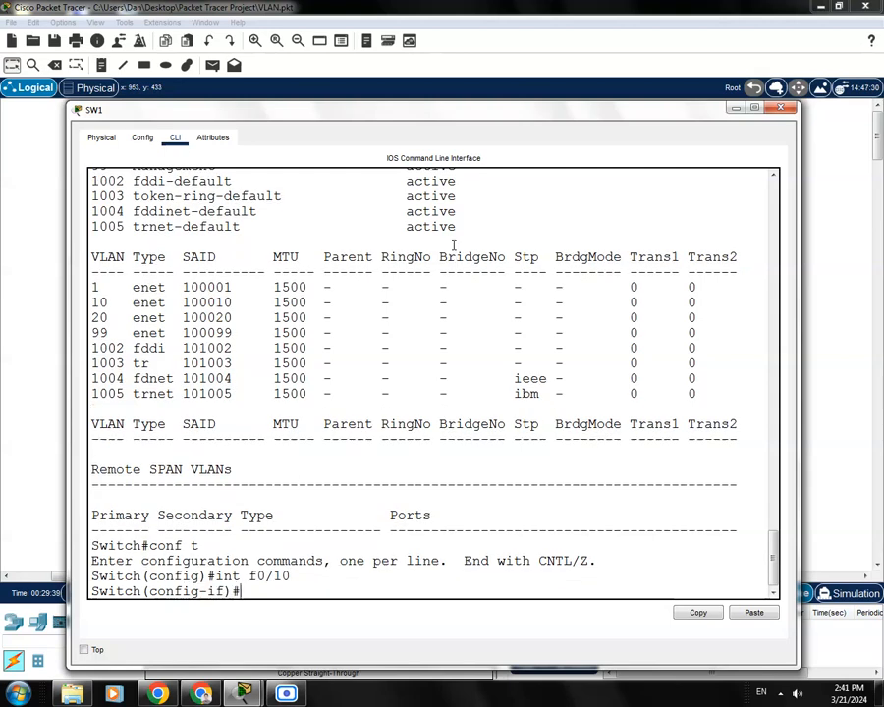
- Set interface f0/10 on SW1 to switchport mode access and assign it to VLAN 10
drag(491, 112, 502, 483)
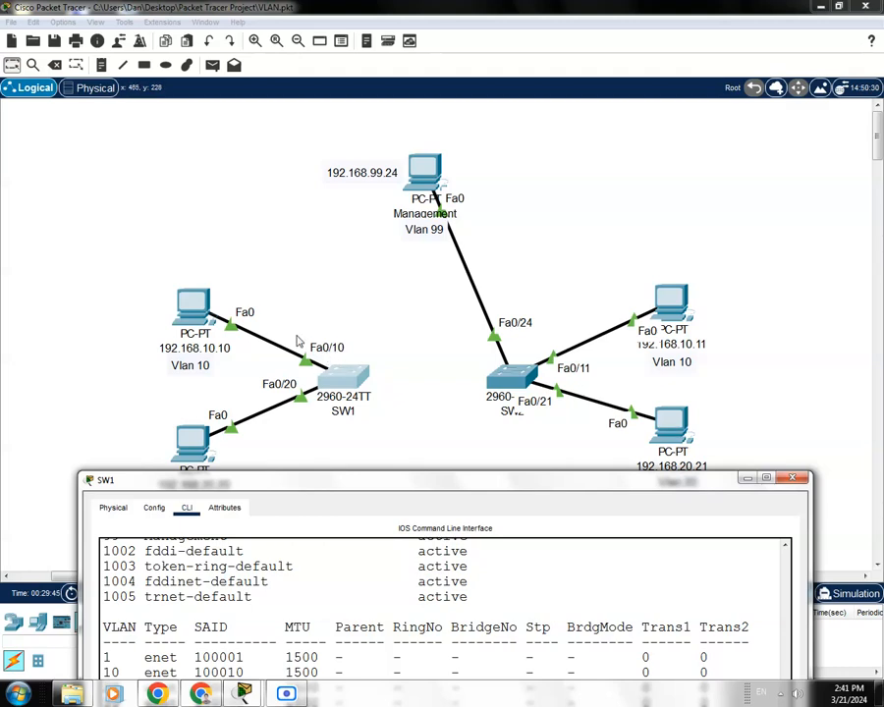
drag(510, 483, 539, 114)
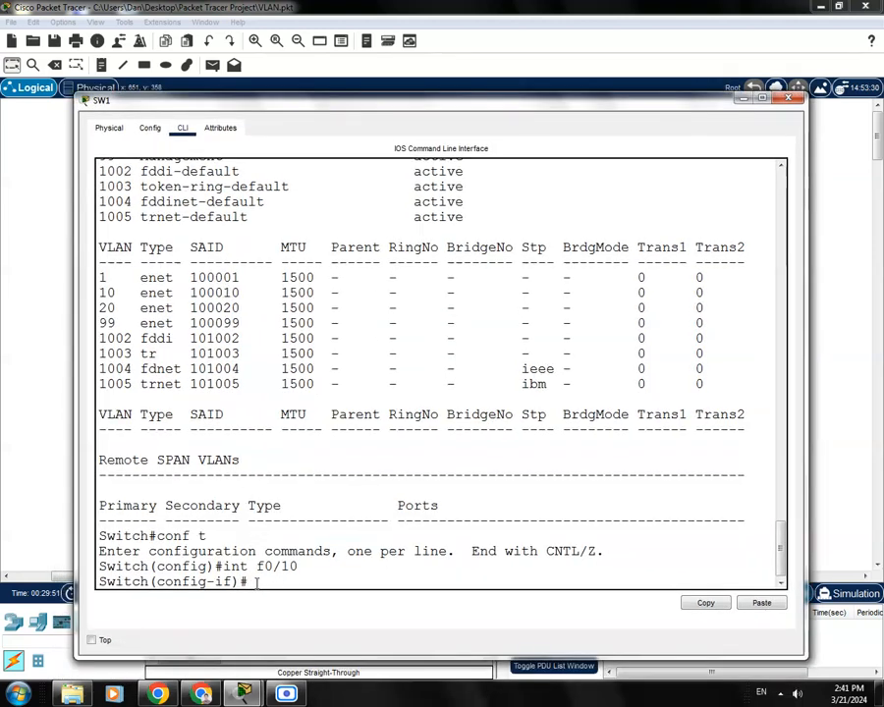
text(switchport )
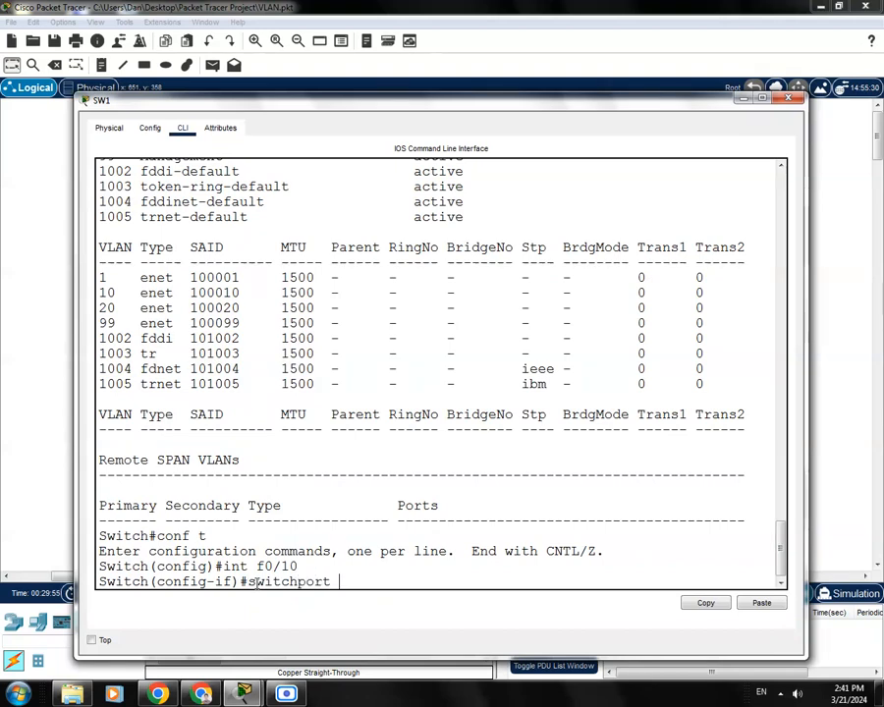
text(mode access)
key(Return)
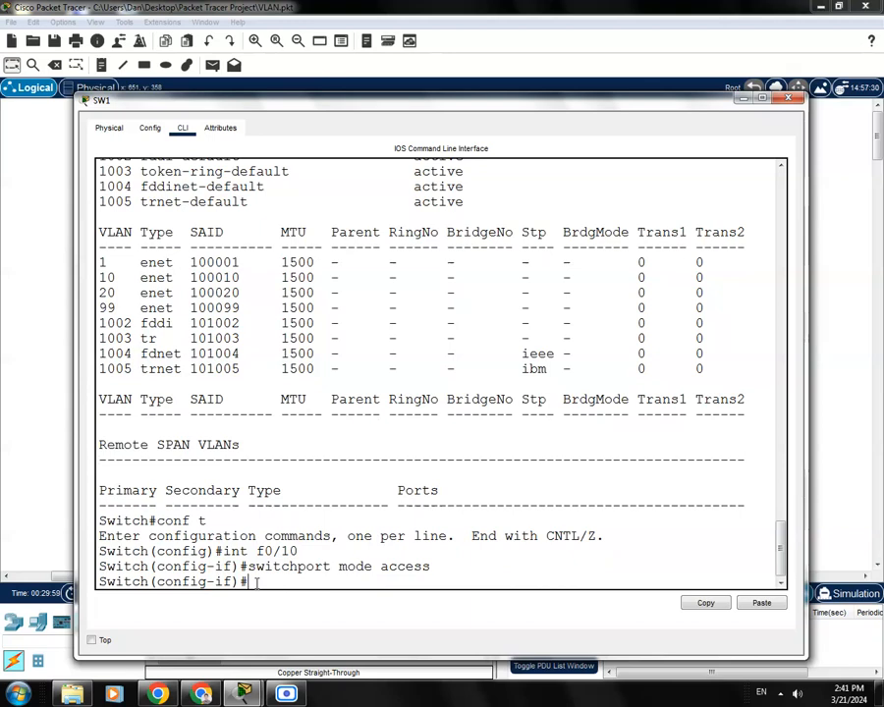
text(switchpo)
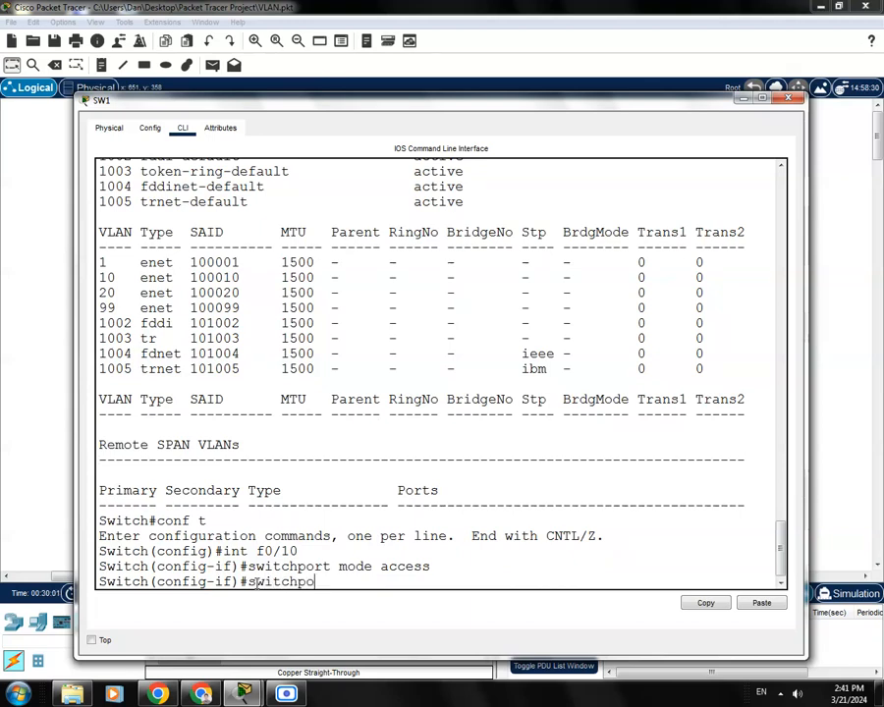
text(rt access)
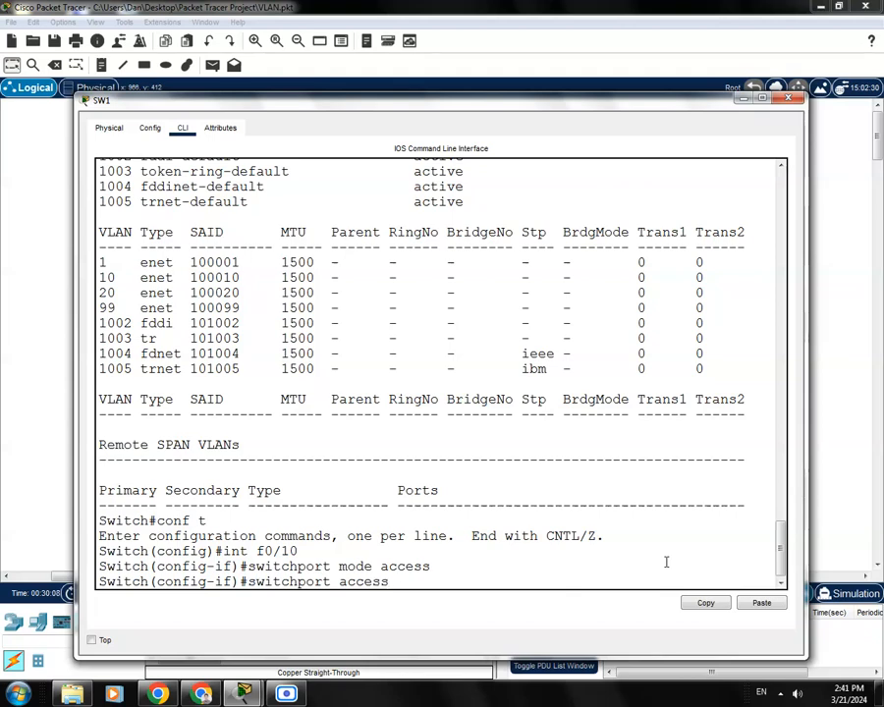
text(vlan 10)
key(Return)
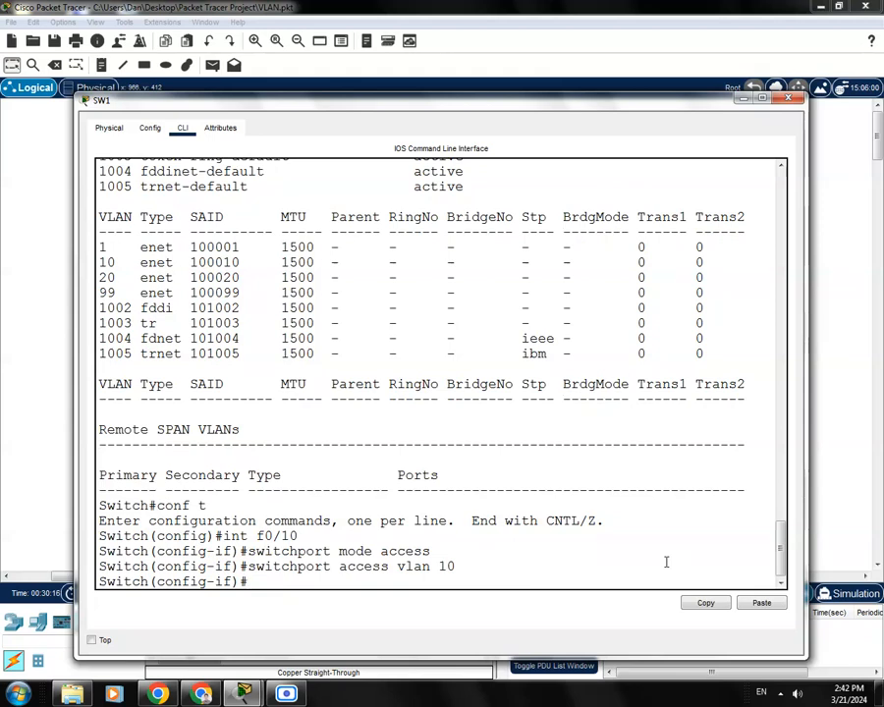
- Enter interface f0/20 on SW1 and set it to switchport mode access
text(int f0/20)
key(Return)
text(sw)
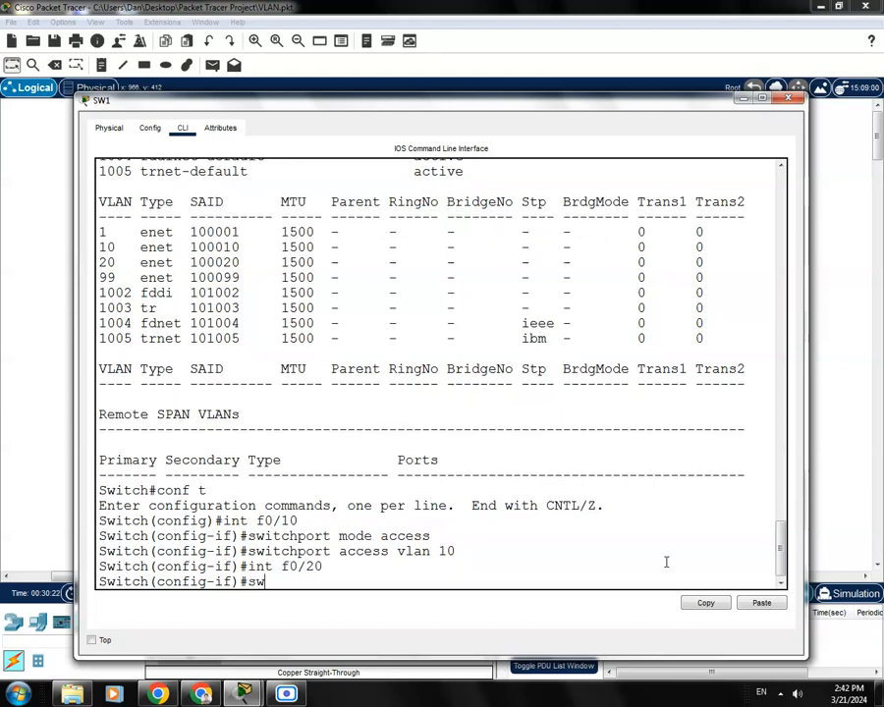
text(itchport mode access)
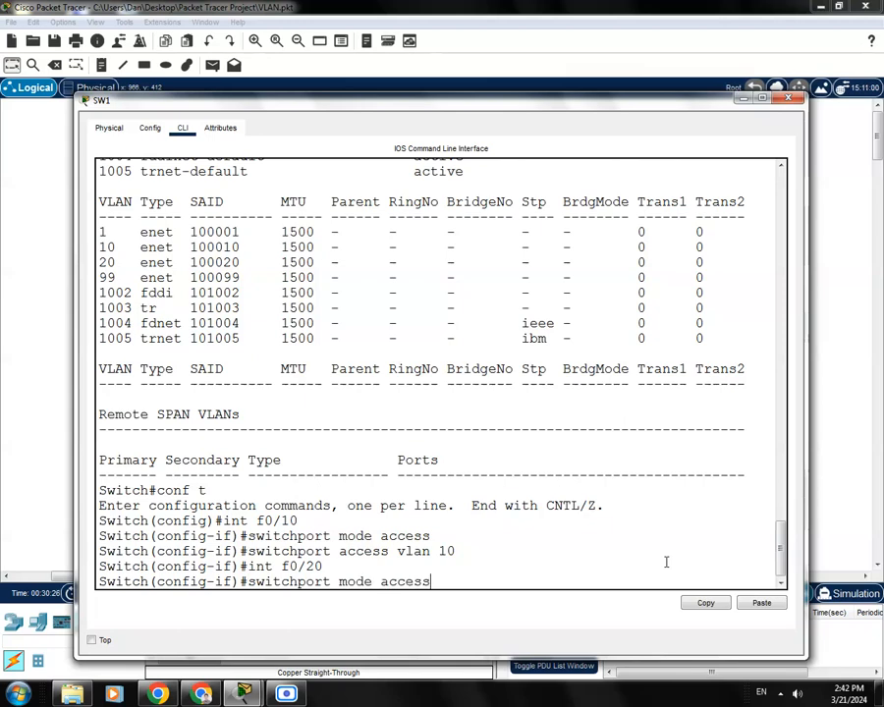
key(Return)
- Assign interface f0/20 on SW1 to VLAN 20 and save the configuration with do wr
text(switc)
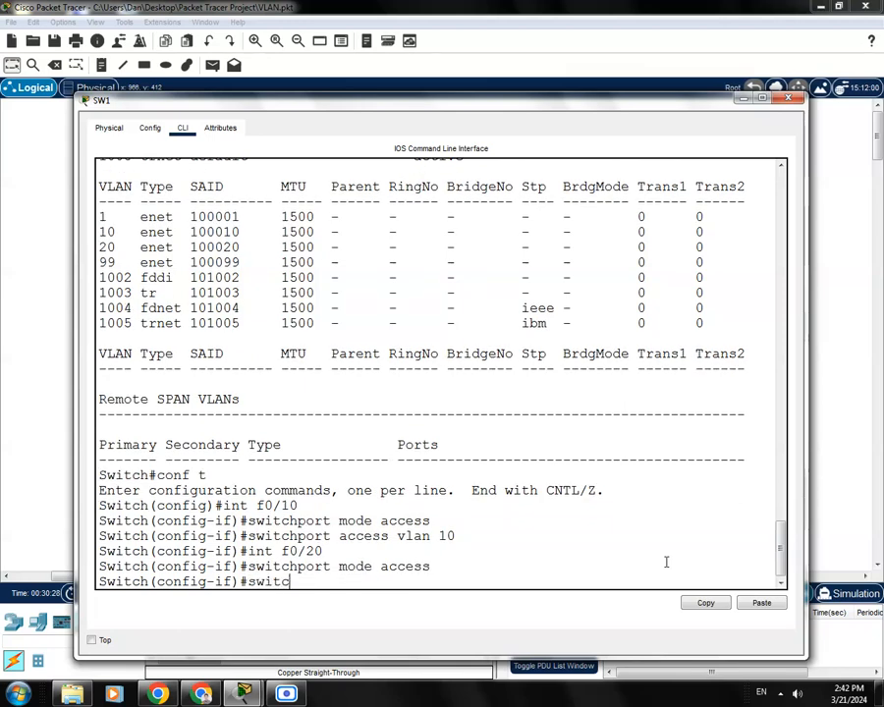
text(hport acce)
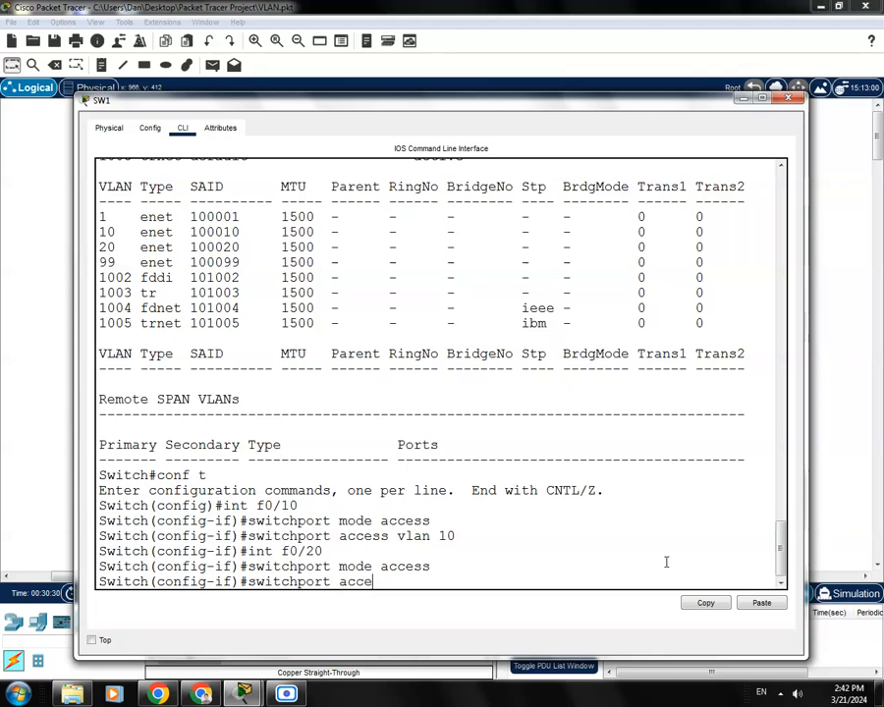
text(ss vlan 20)
key(Return)
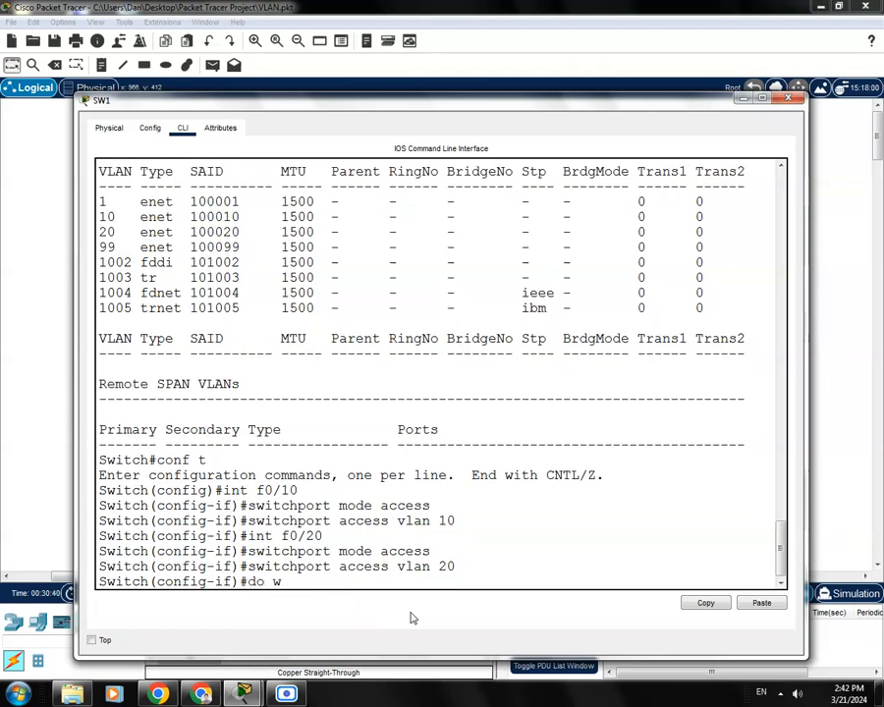
key(Return)
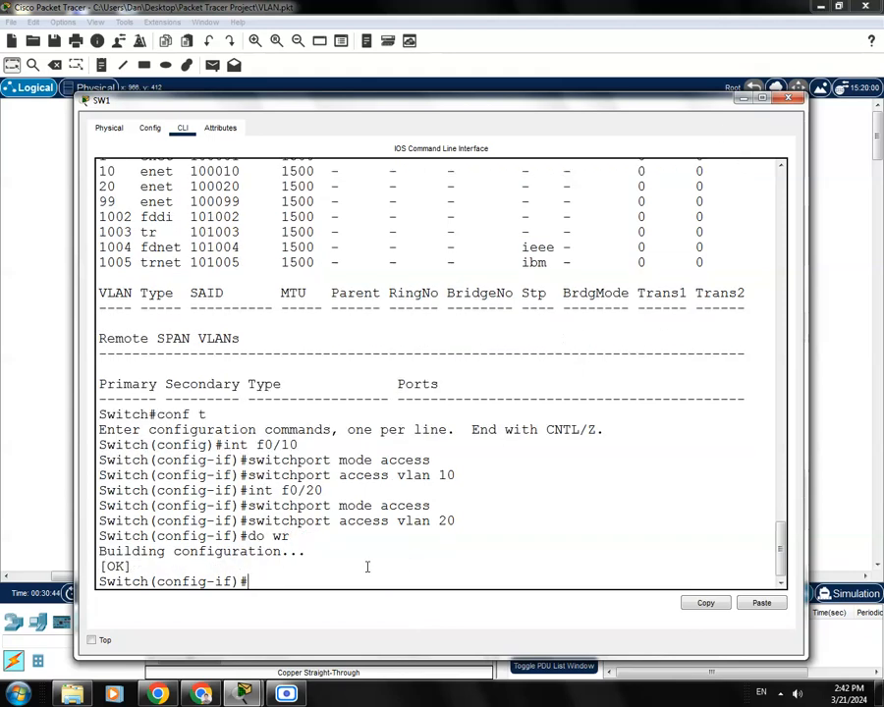
- Leave configuration mode on SW1 and run show vlan to check the port assignments of VLANs 10 and 20
drag(516, 108, 521, 98)
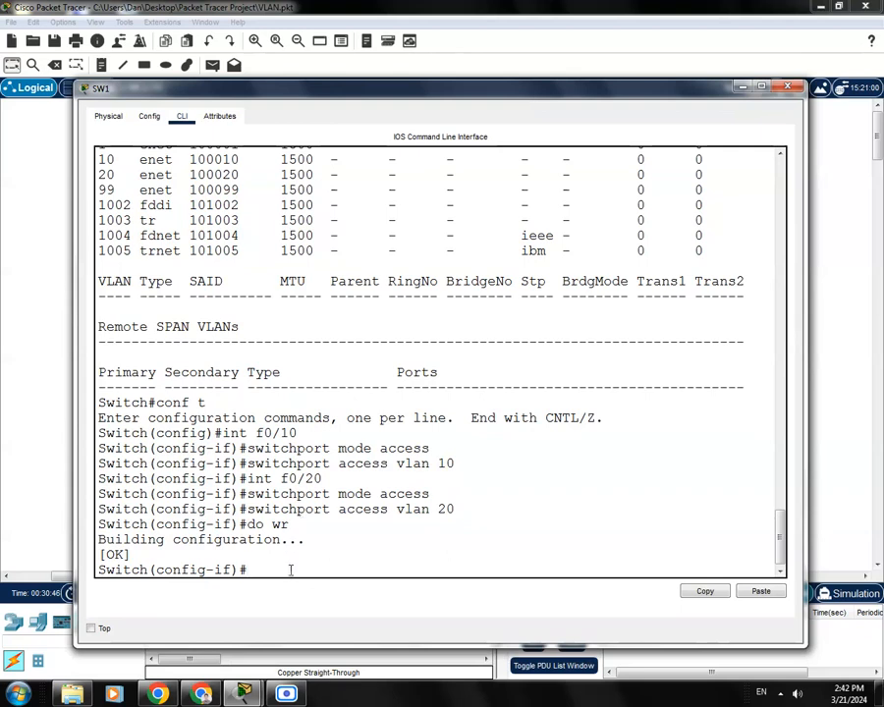
key(ctrl+z)
key(Return)
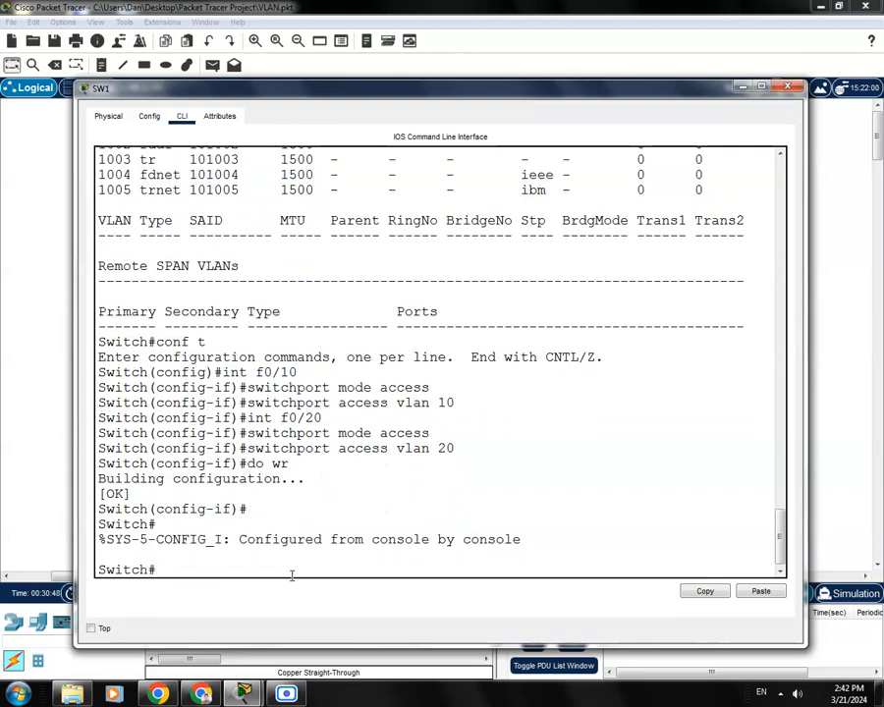
text(show vlan)
key(Return)
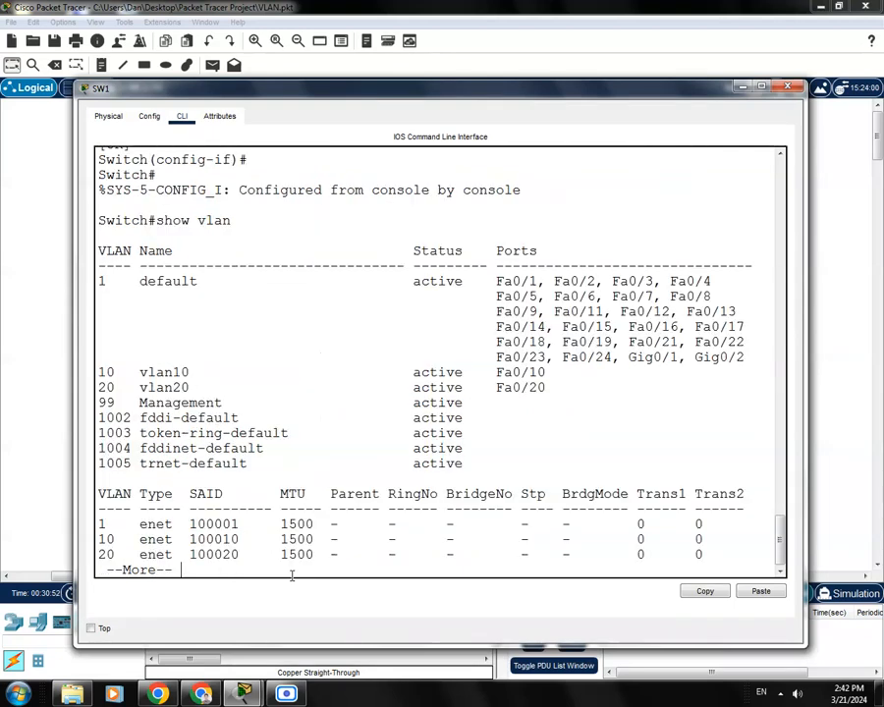
- Examine the show vlan output on SW1 for the ports of VLANs 10, 20 and the default VLAN, through to the end
drag(471, 88, 444, 61)
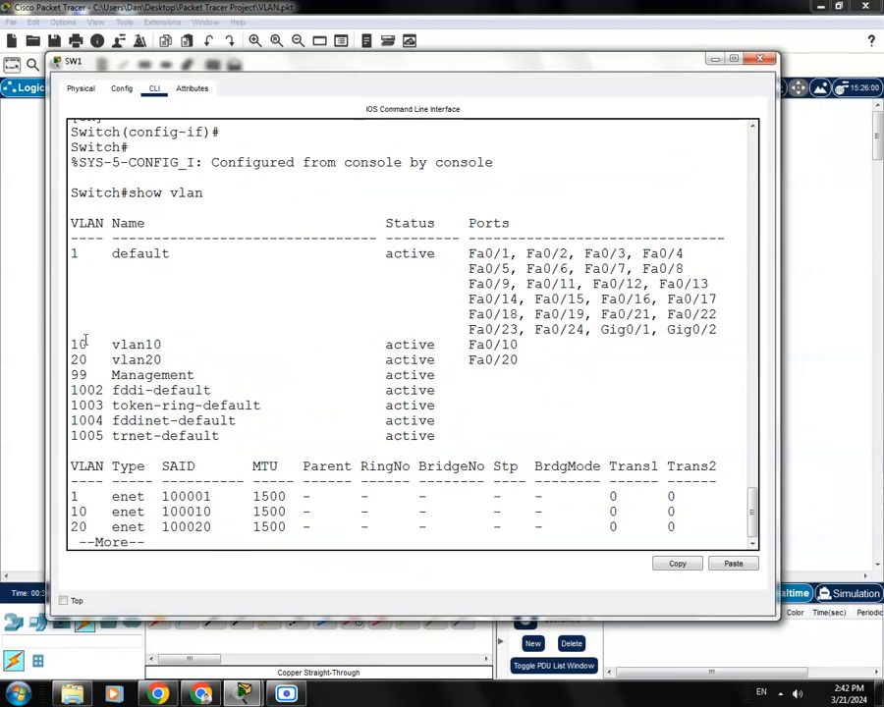
drag(75, 341, 210, 346)
click(513, 341)
drag(519, 343, 83, 344)
click(438, 381)
drag(518, 359, 351, 361)
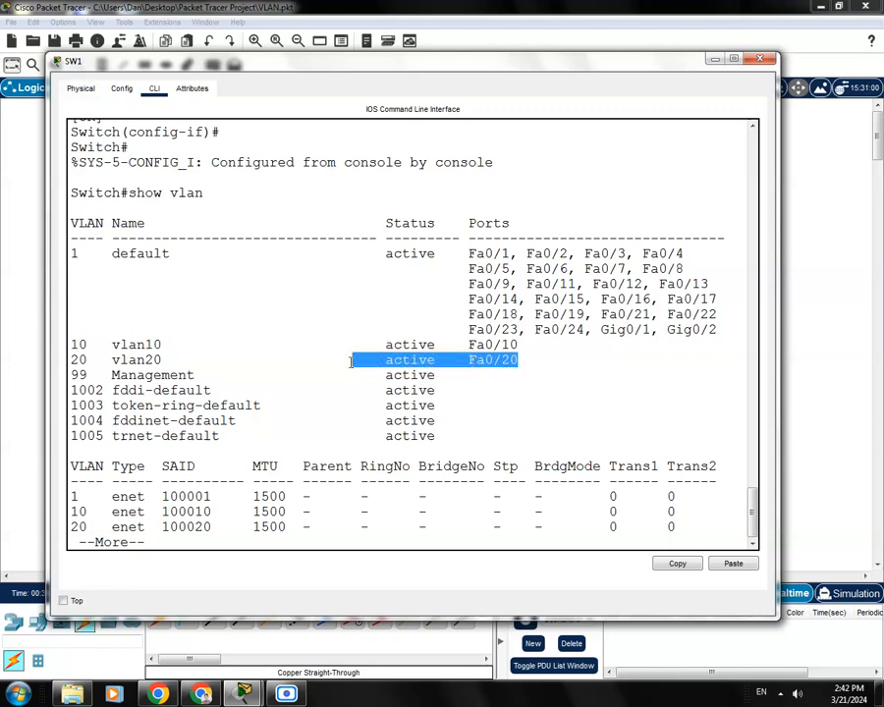
click(162, 361)
drag(169, 361, 110, 361)
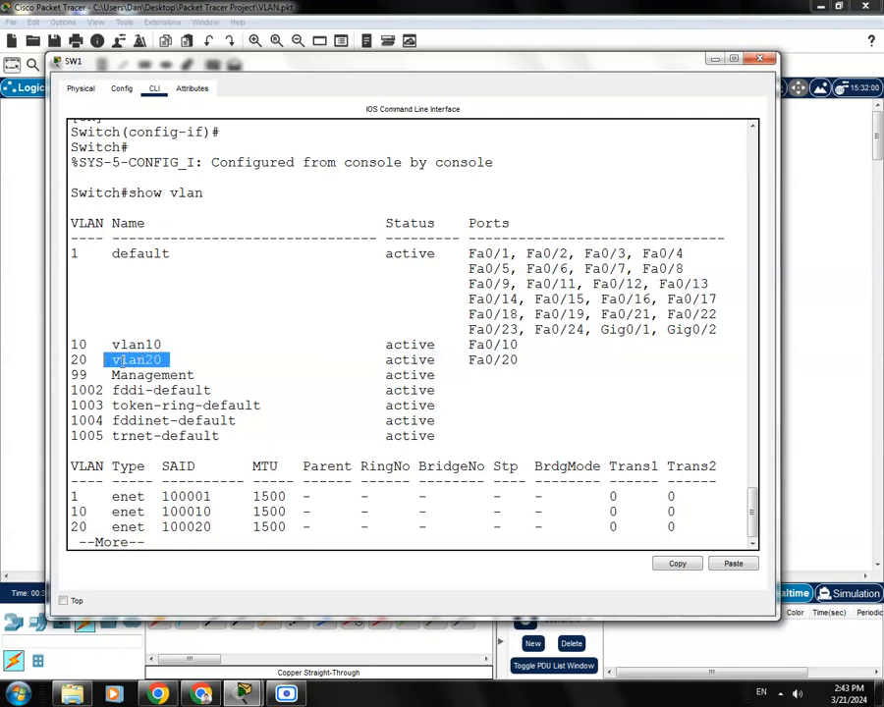
click(110, 361)
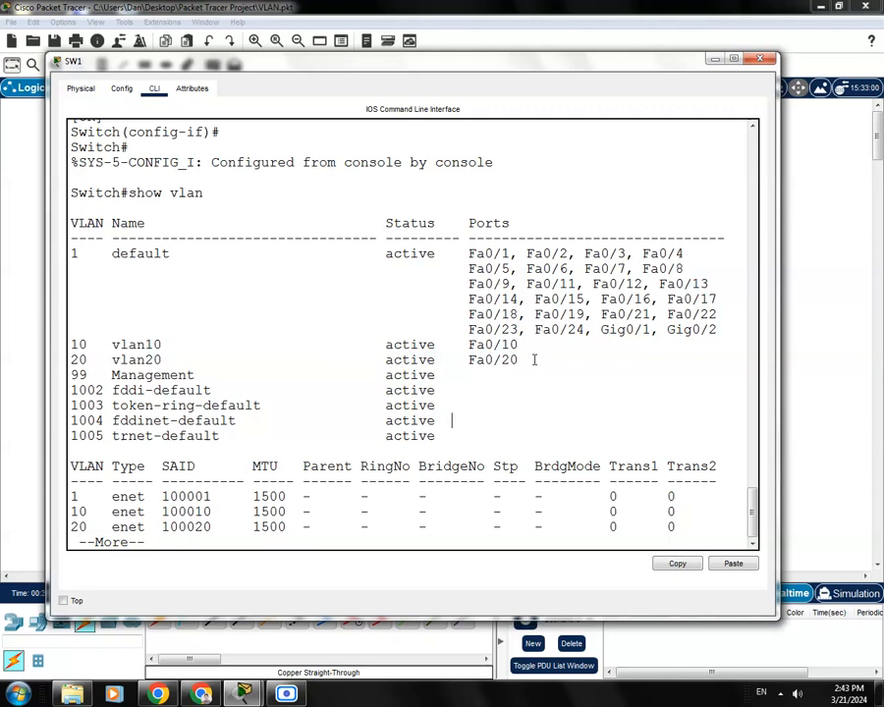
drag(718, 331, 76, 255)
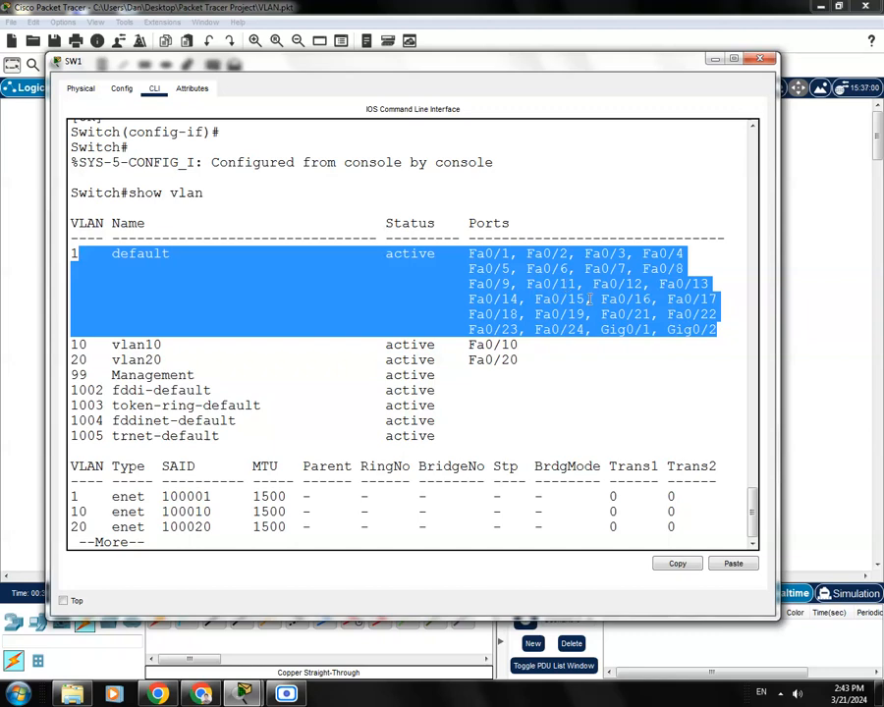
click(575, 346)
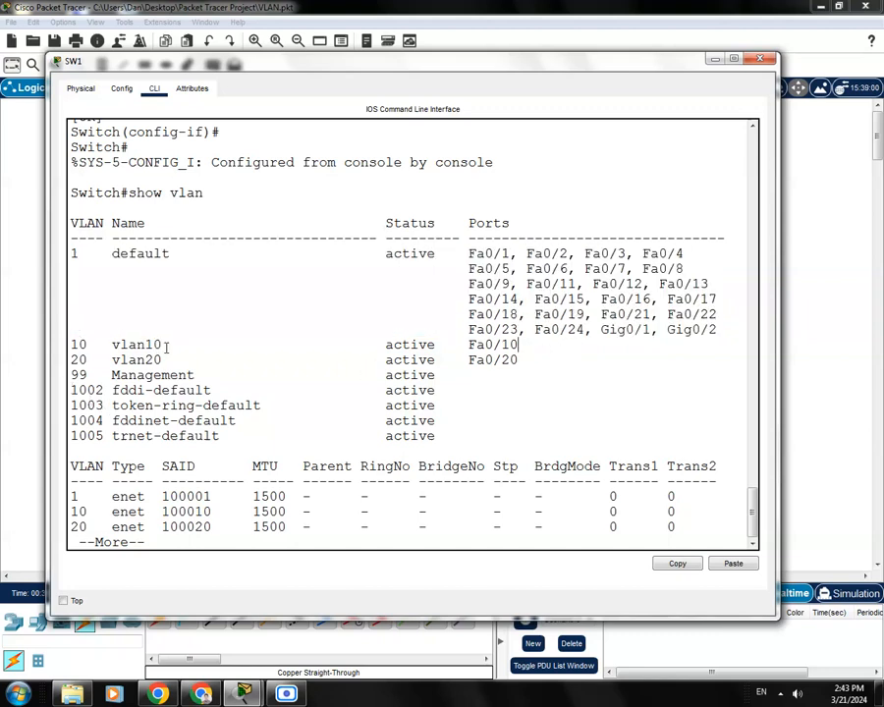
drag(167, 344, 72, 345)
drag(168, 359, 122, 359)
click(121, 360)
drag(463, 71, 460, 65)
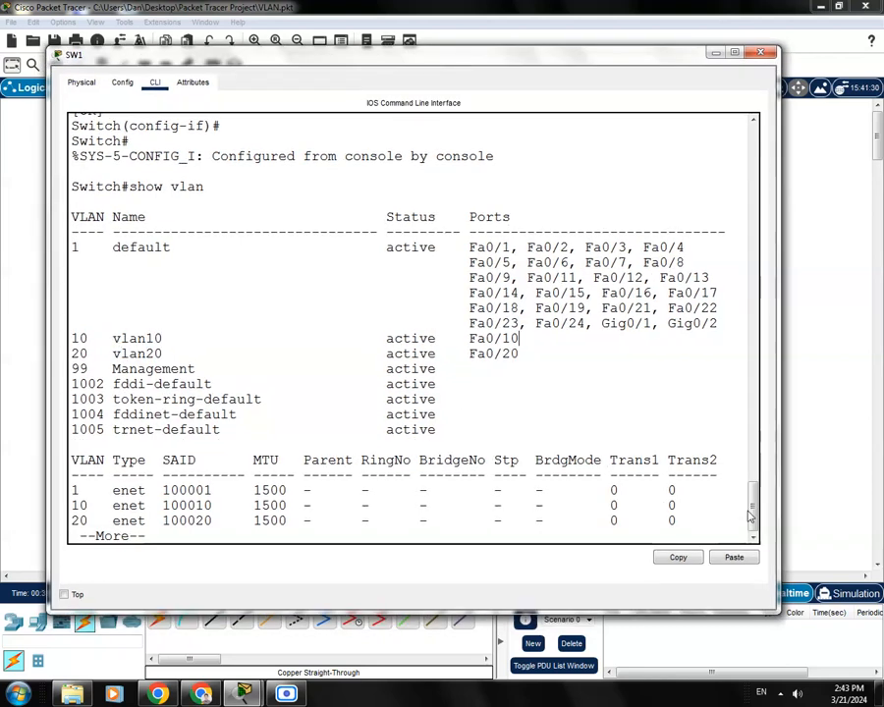
key(space)
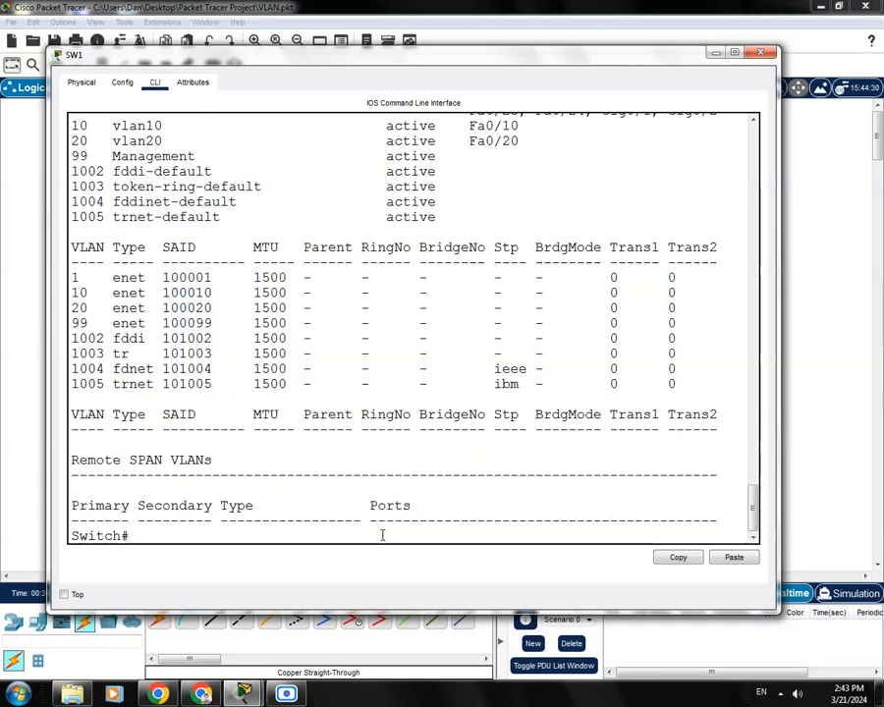
- Try to set the hostname to SW1 from privileged EXEC mode
text(hostname Sw)
key(BackSpace)
text(W1)
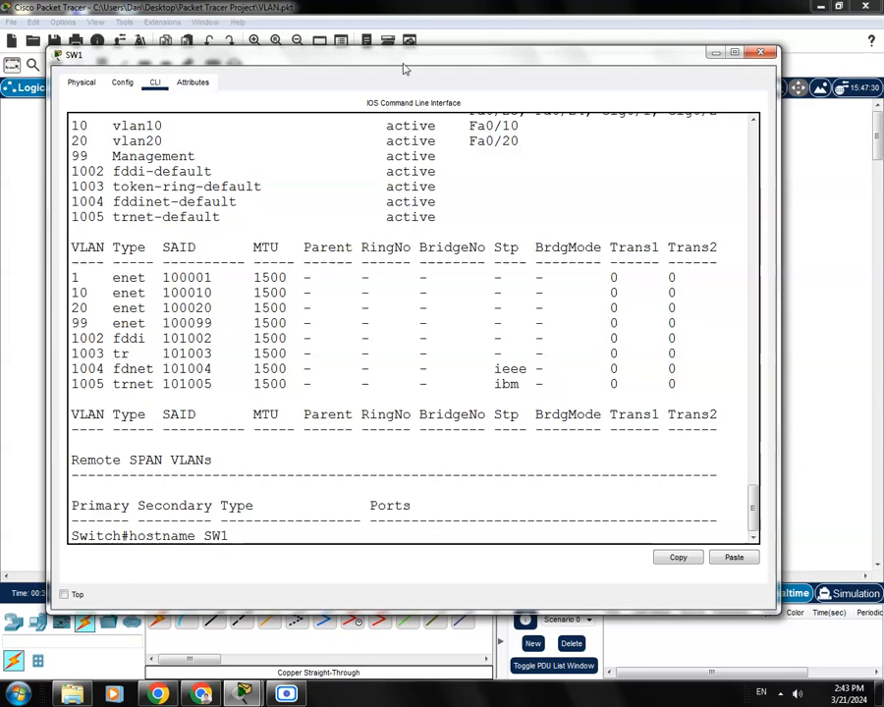
drag(405, 69, 403, 437)
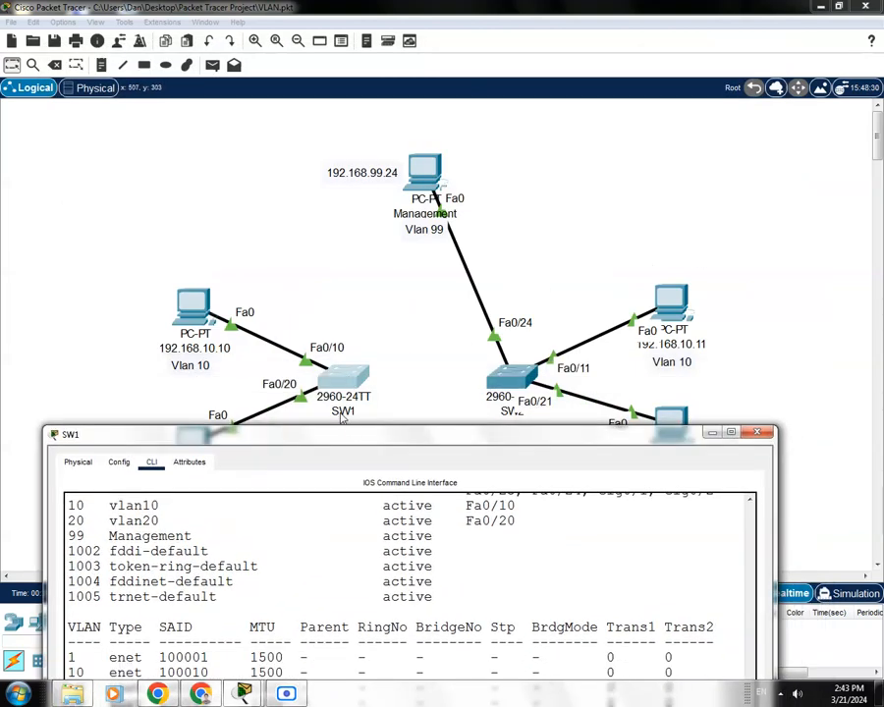
drag(385, 439, 424, 145)
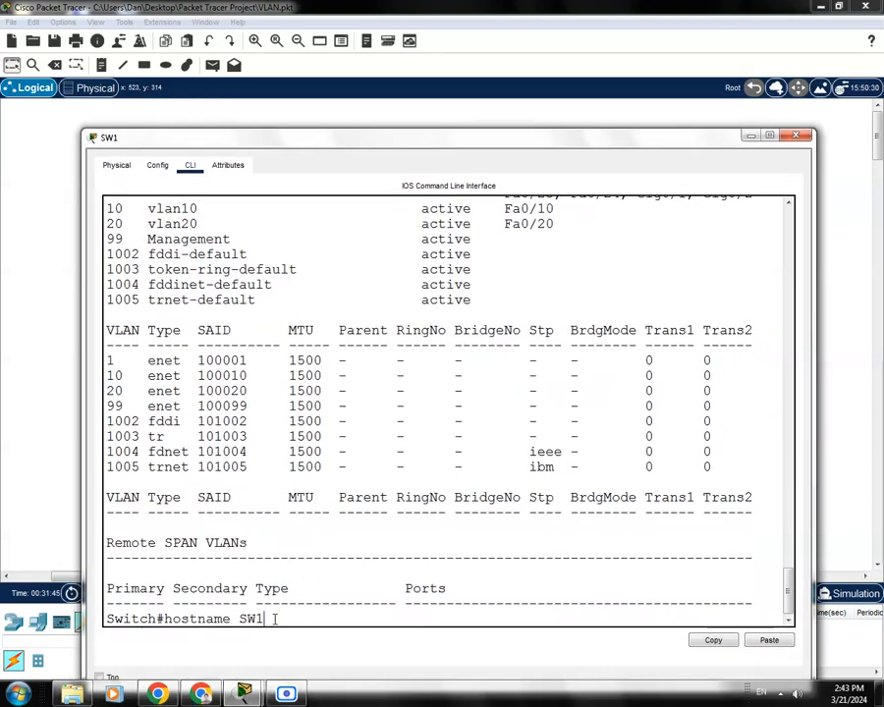
key(Return)
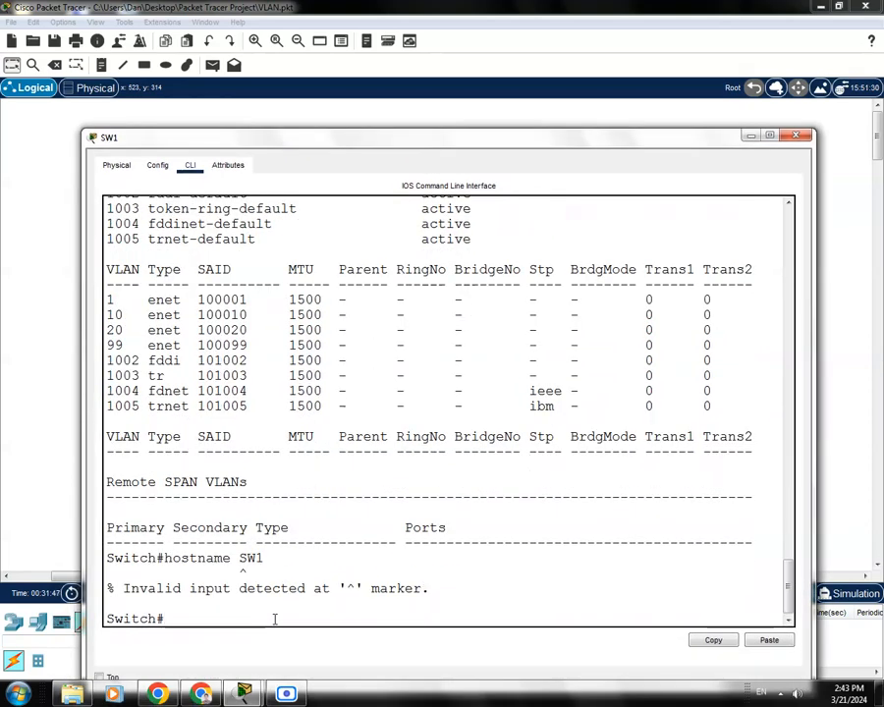
key(Up)
key(BackSpace)
key(BackSpace)
key(BackSpace)
key(BackSpace)
key(BackSpace)
key(BackSpace)
key(BackSpace)
key(BackSpace)
key(BackSpace)
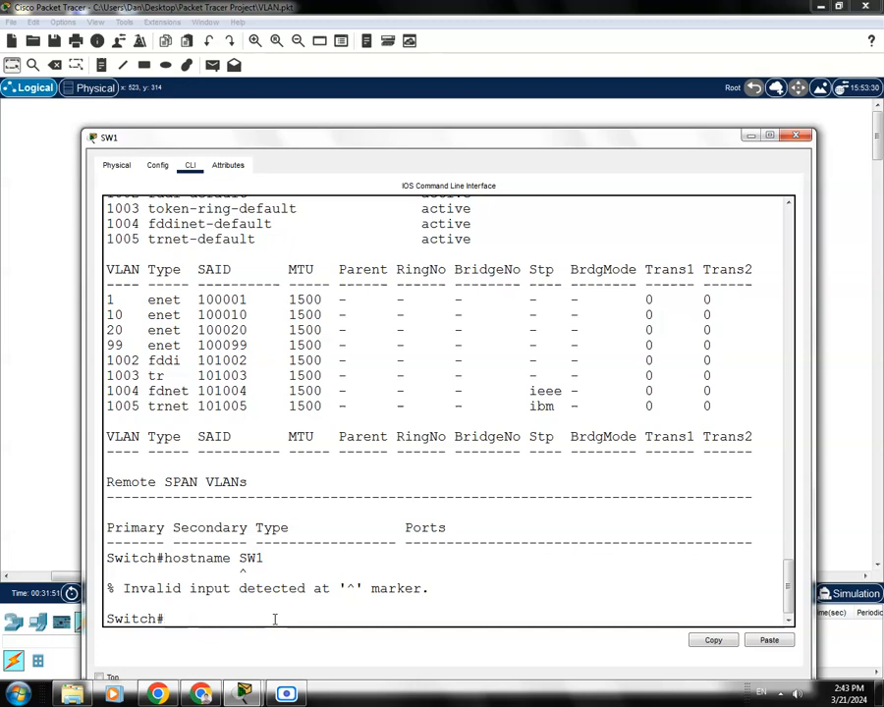
- Enter global configuration mode with conf t and set the switch's hostname to SW1
text(conf t)
key(Return)
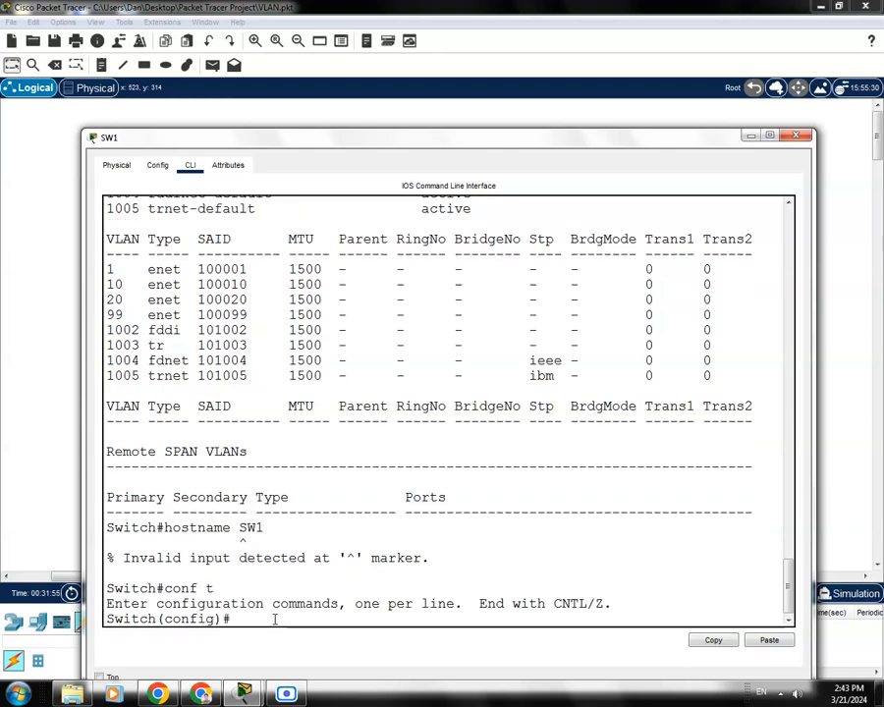
drag(412, 146, 399, 119)
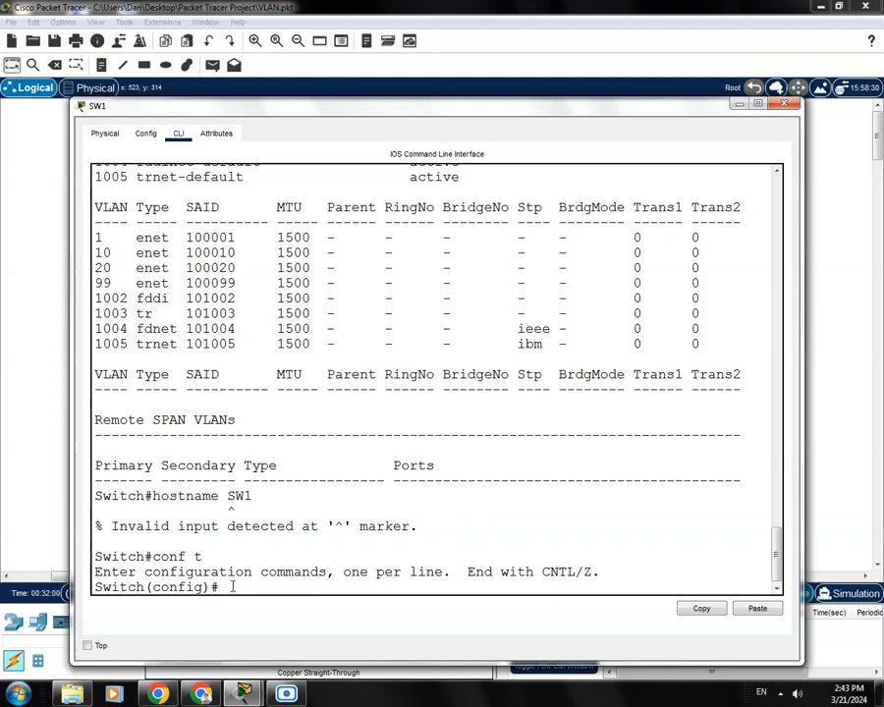
text(hostname S)
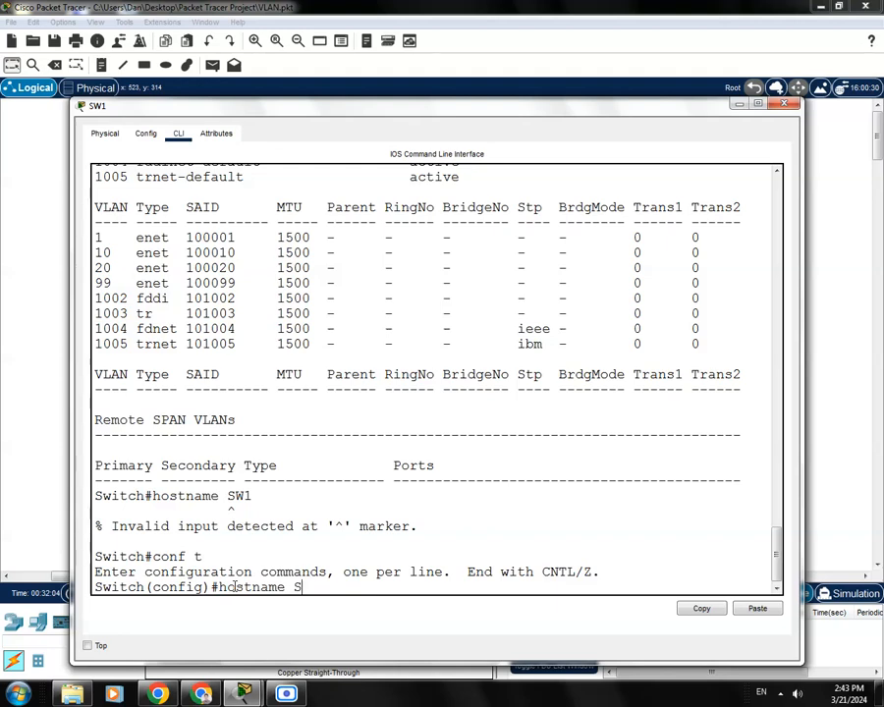
text(W1)
key(Return)
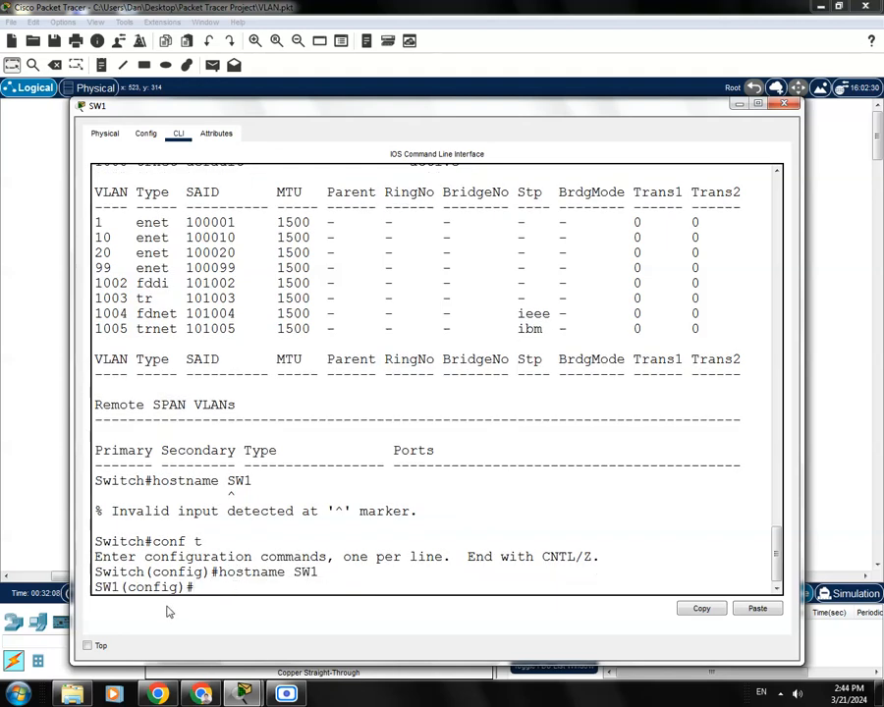
- Save SW1's configuration with do wr, exit configuration mode and close the SW1 window
mouse_move(95, 571)
mouse_down()
mouse_move(143, 572)
mouse_move(103, 586)
mouse_up()
click(112, 586)
click(229, 583)
text(do wr)
key(Return)
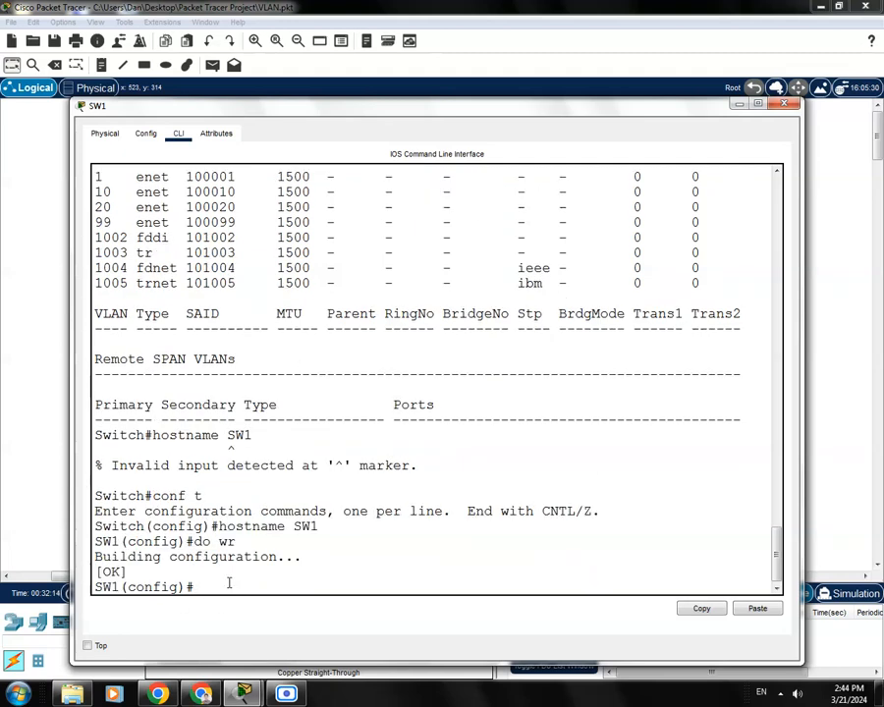
text(exit)
key(Return)
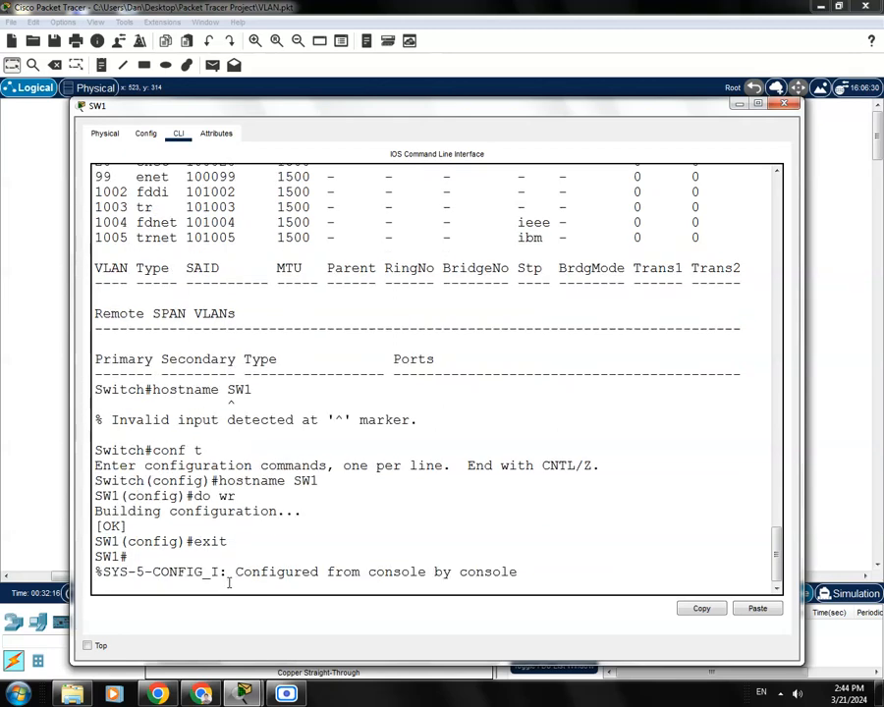
click(782, 104)
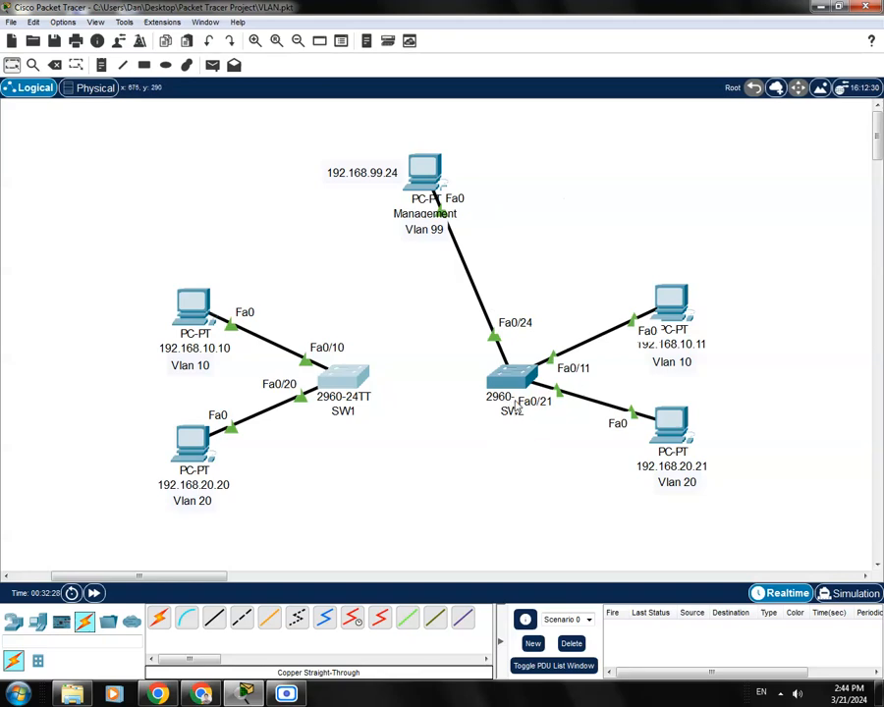
- Open the command line of SW2 and enter global configuration mode with enable and conf t
click(517, 381)
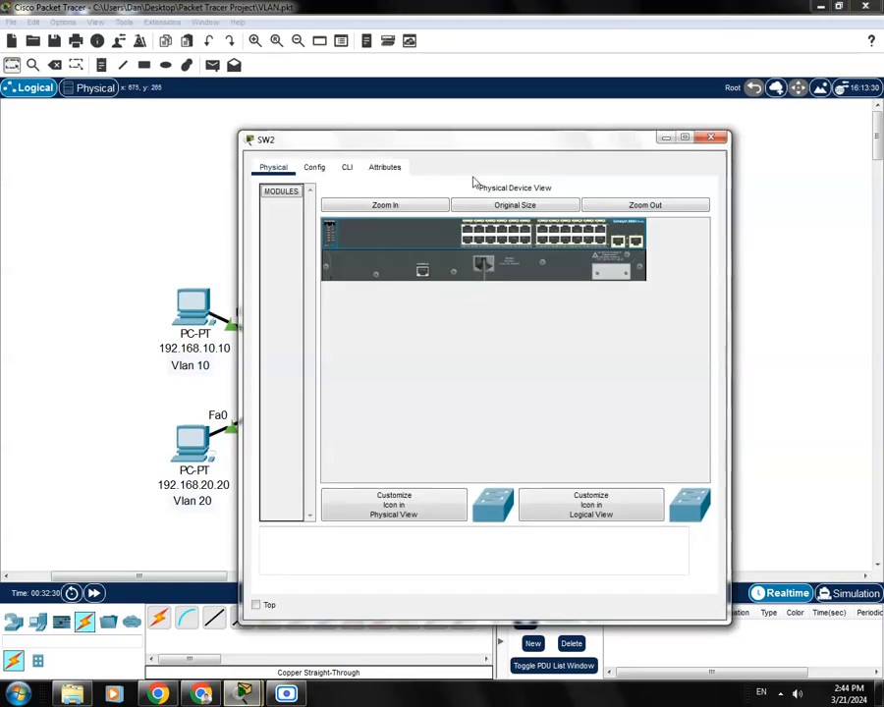
click(283, 110)
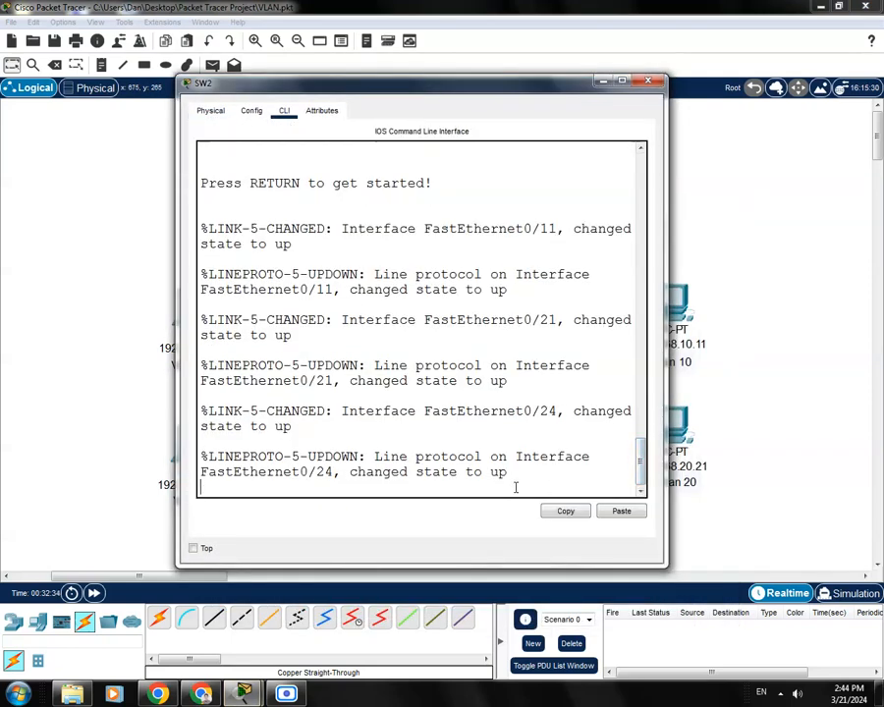
key(Return)
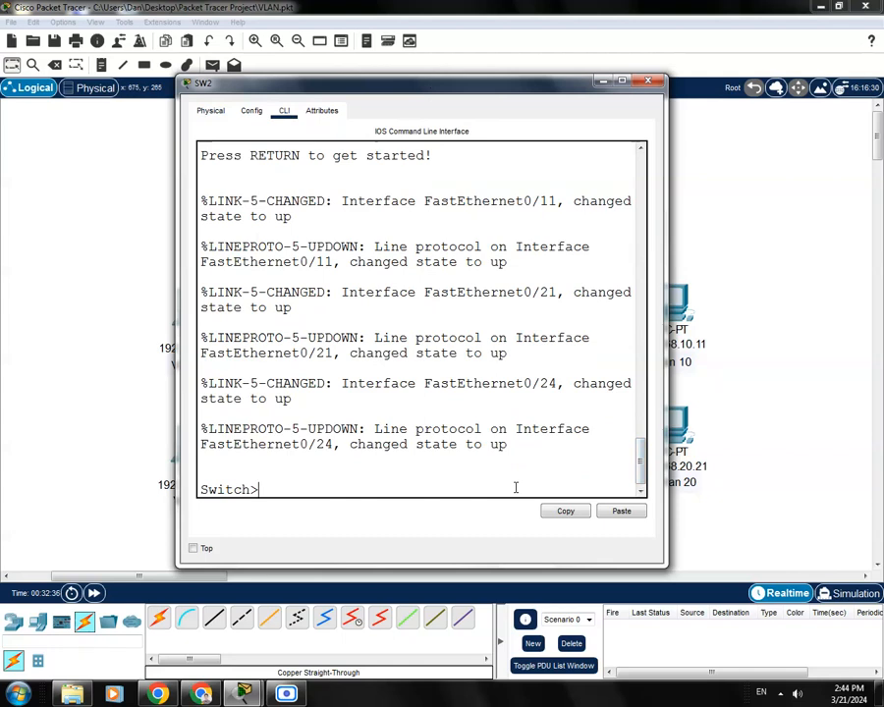
text(enable)
key(Return)
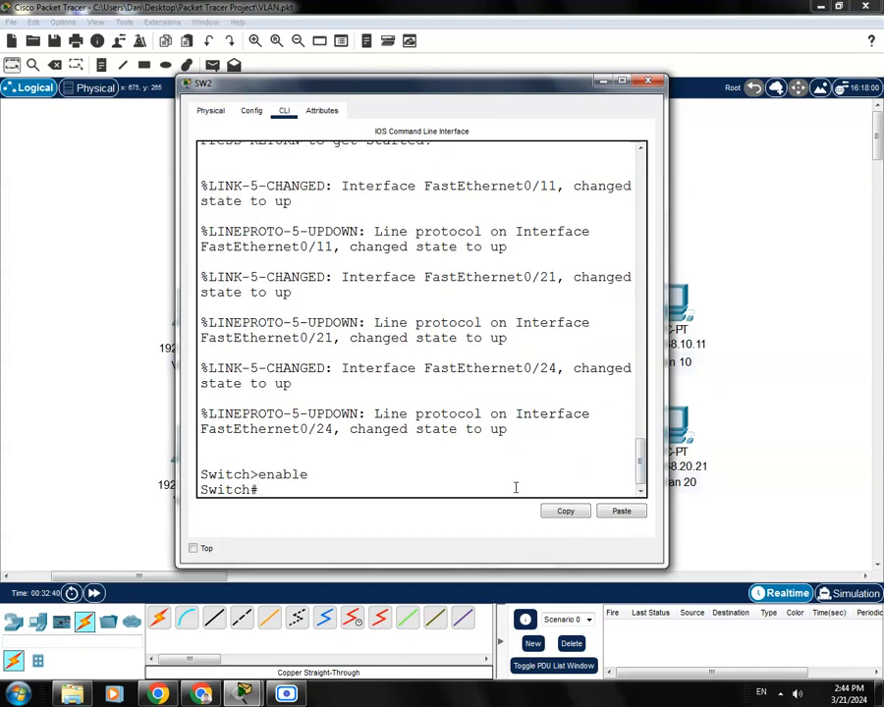
text(conf t)
key(Return)
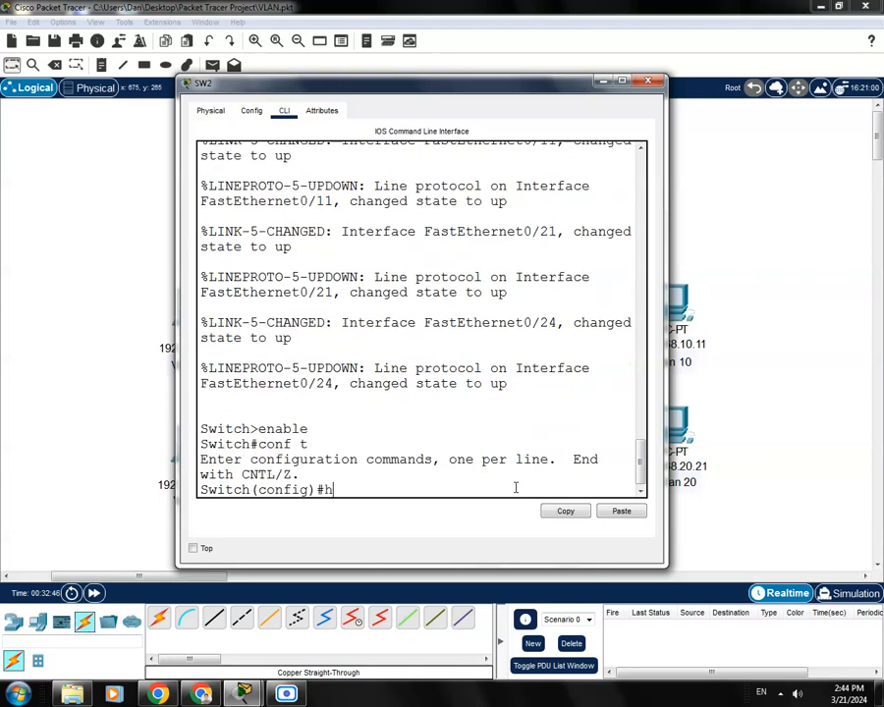
- Set the second switch's hostname to SW2
text(hostname SW)
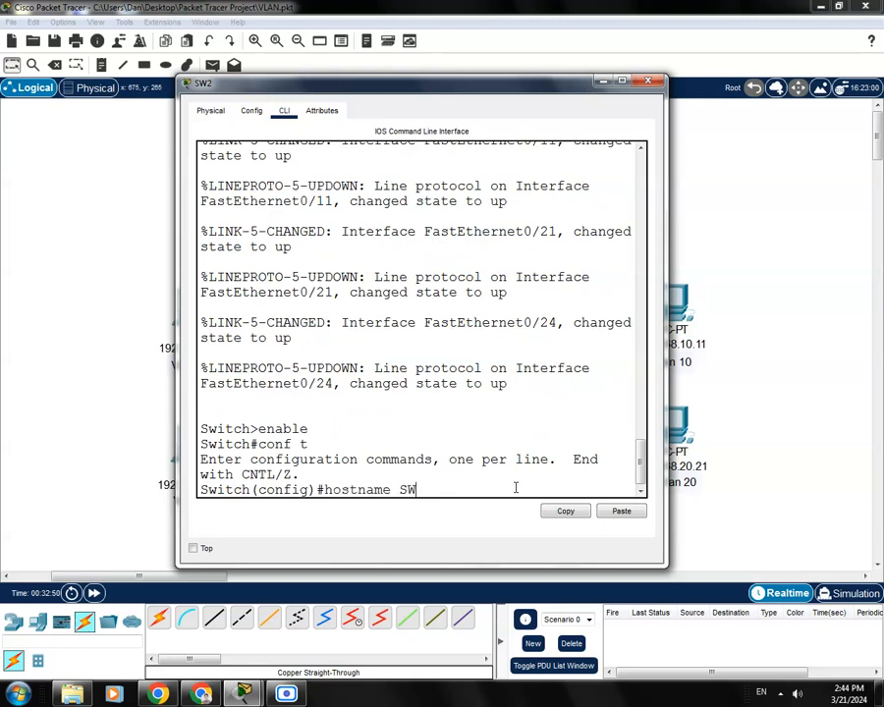
text(2)
key(Return)
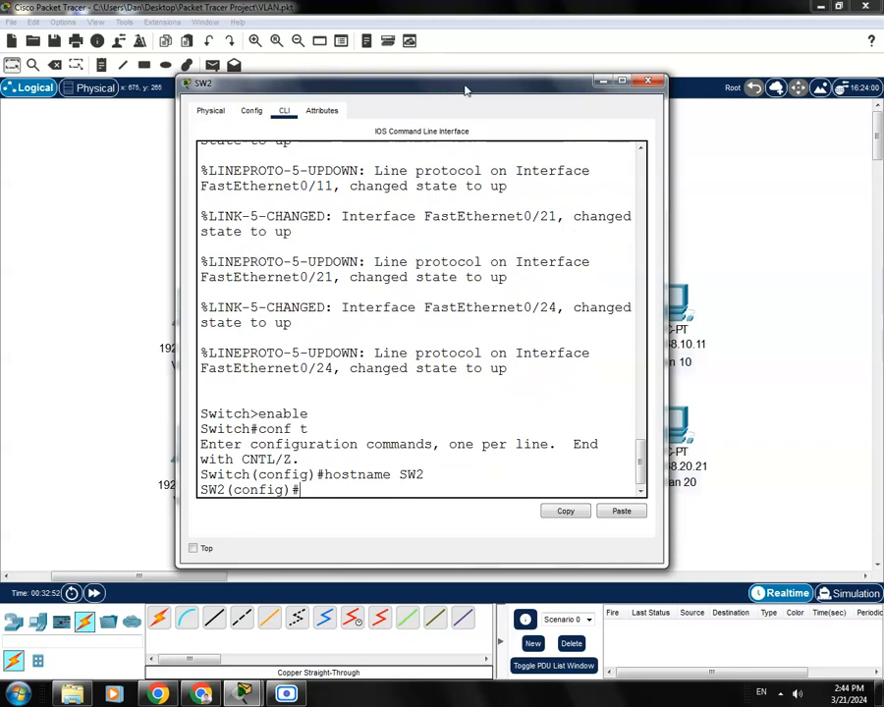
- Create VLAN 10 on SW2 and name it vlan10
drag(467, 88, 452, 154)
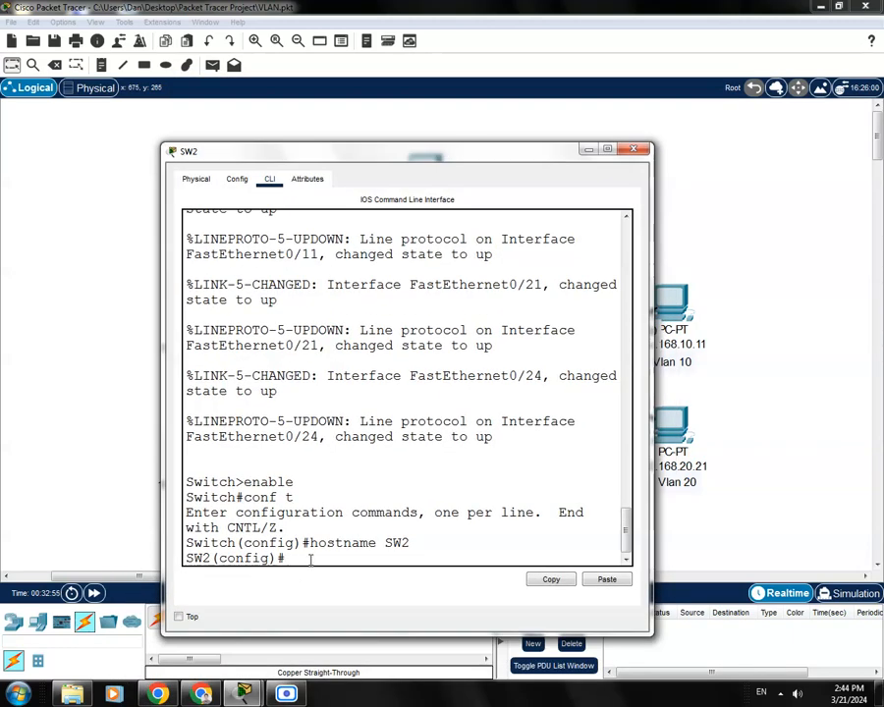
text(vlan 10)
key(Return)
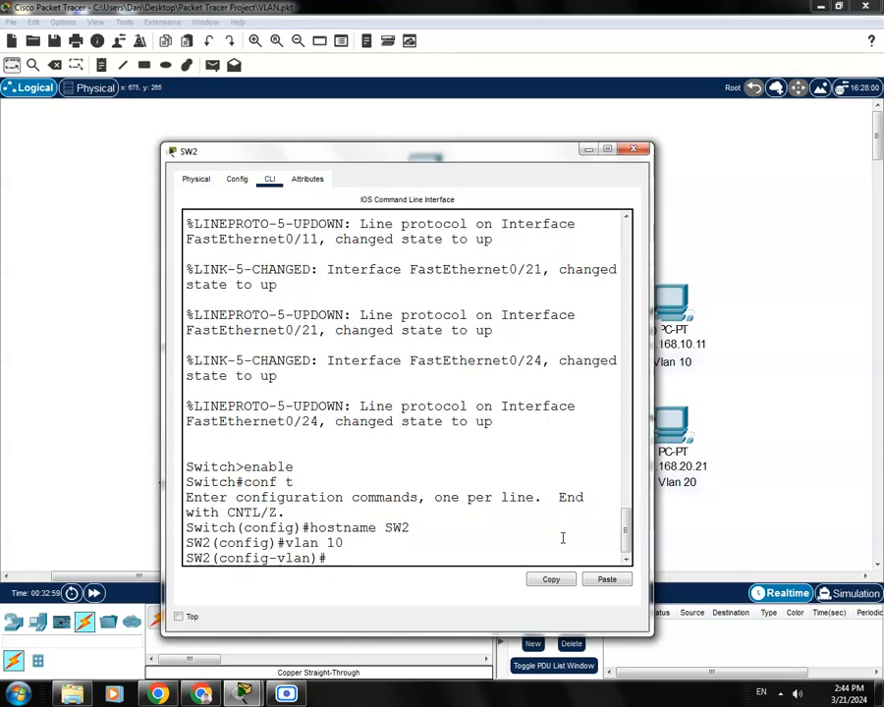
text(name vlan10)
key(Return)
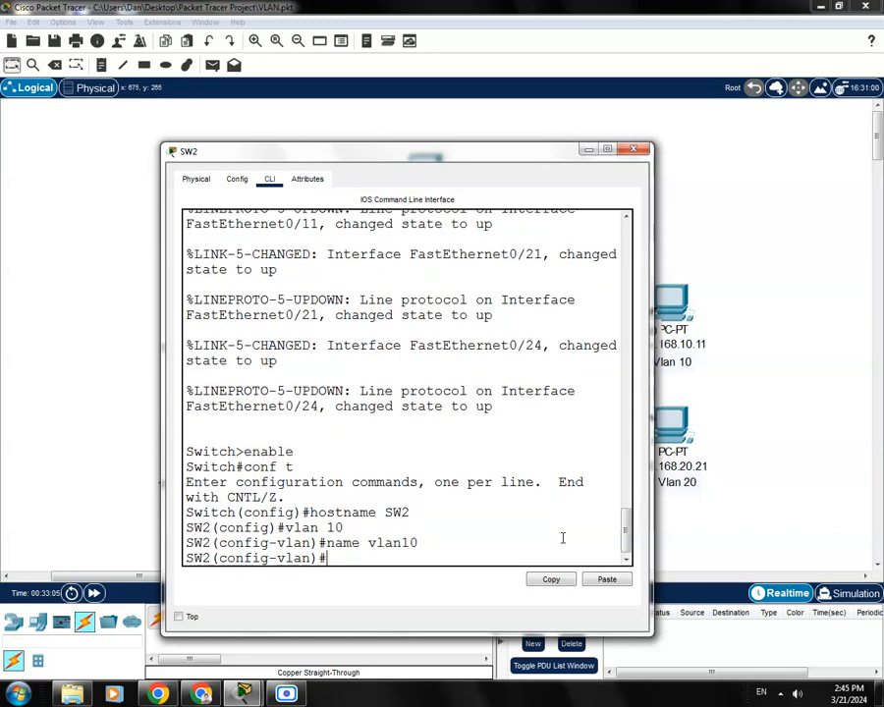
- Create VLAN 20 on SW2 and name it vlan20
text(vlan 20)
key(Return)
text(n)
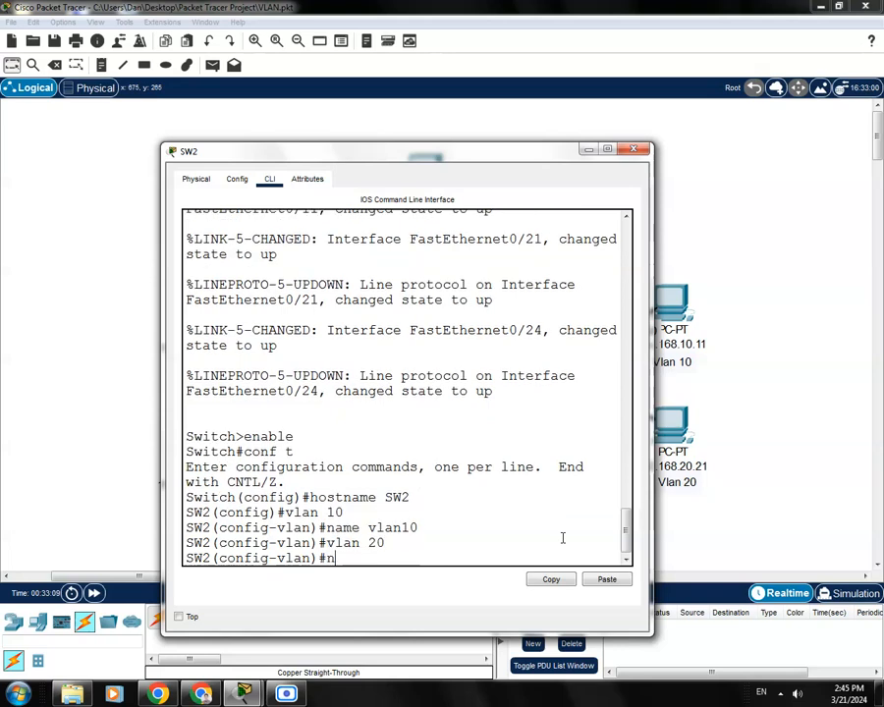
text(ame vlan)
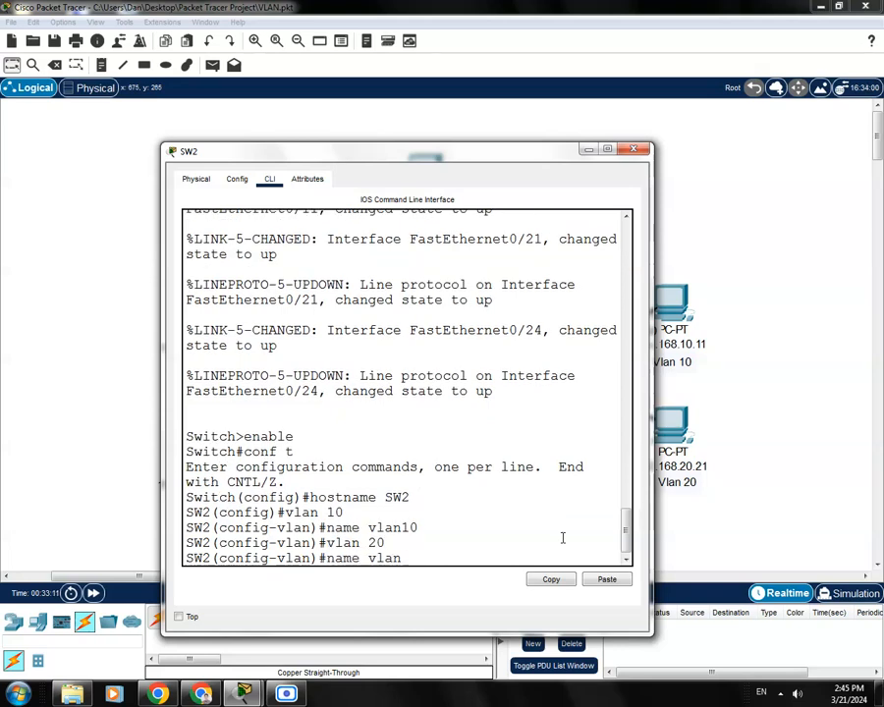
text(20)
key(Return)
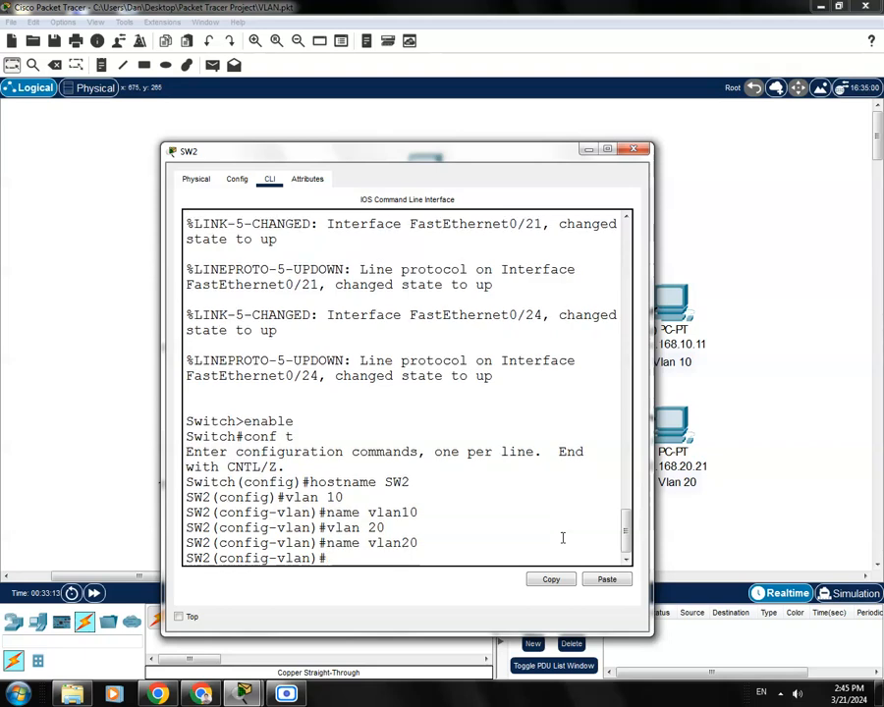
- Create VLAN 99 on SW2 and name it Management
text(vlan 99)
key(Return)
text(nfig-vlan)#n)
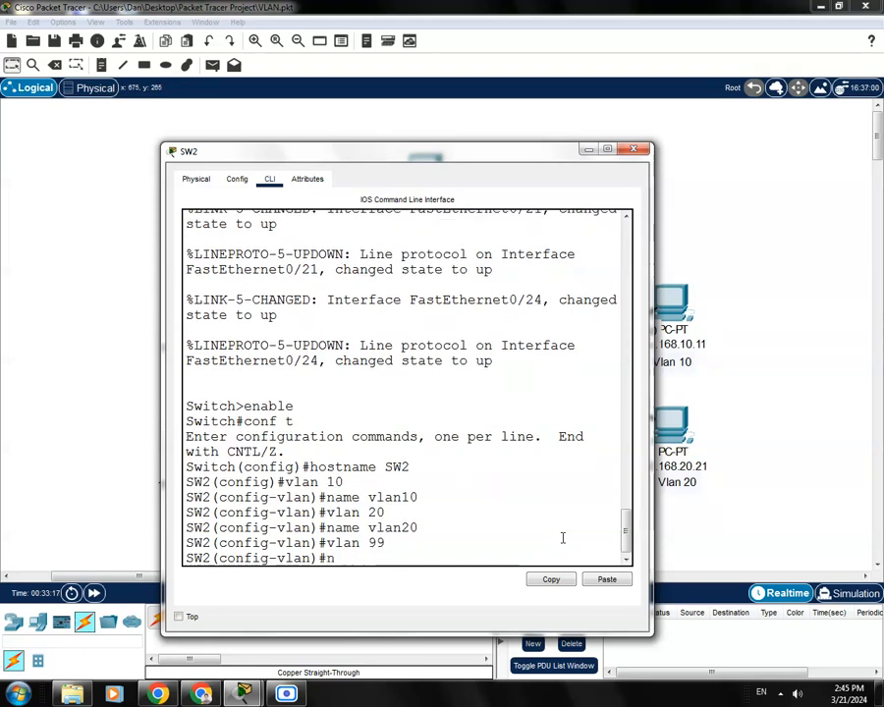
text(ame Managem)
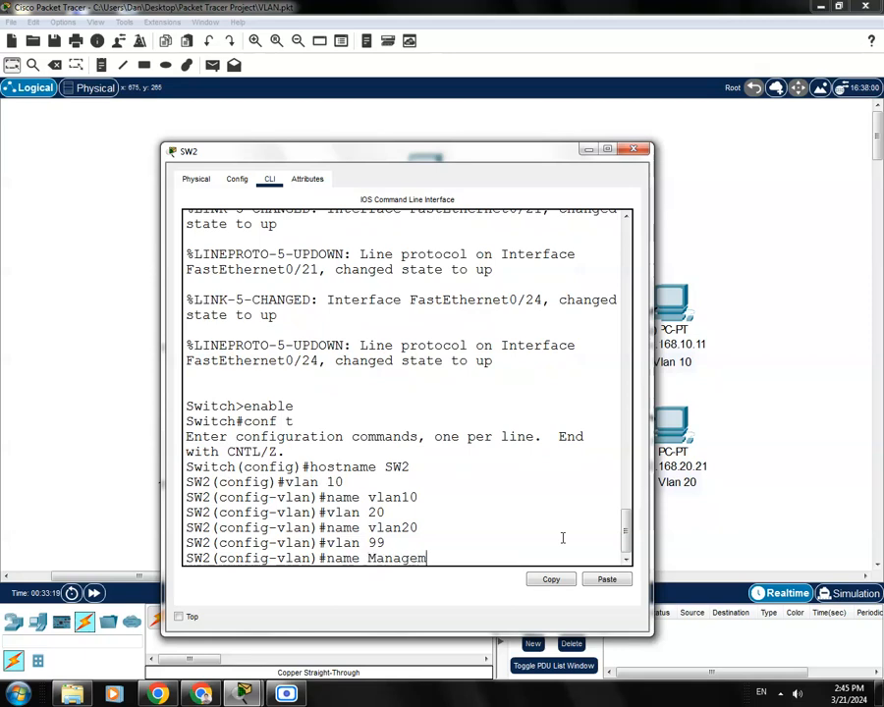
text(ent)
key(Return)
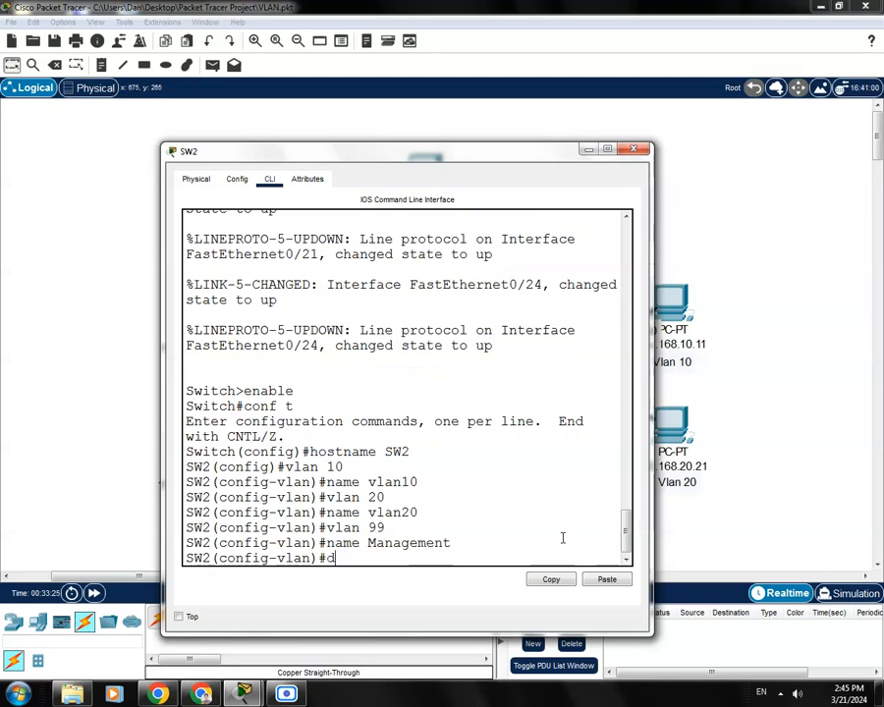
- Save SW2's configuration with do wr and return to privileged EXEC mode
text(do wr)
key(Return)
key(ctrl+z)
key(Return)
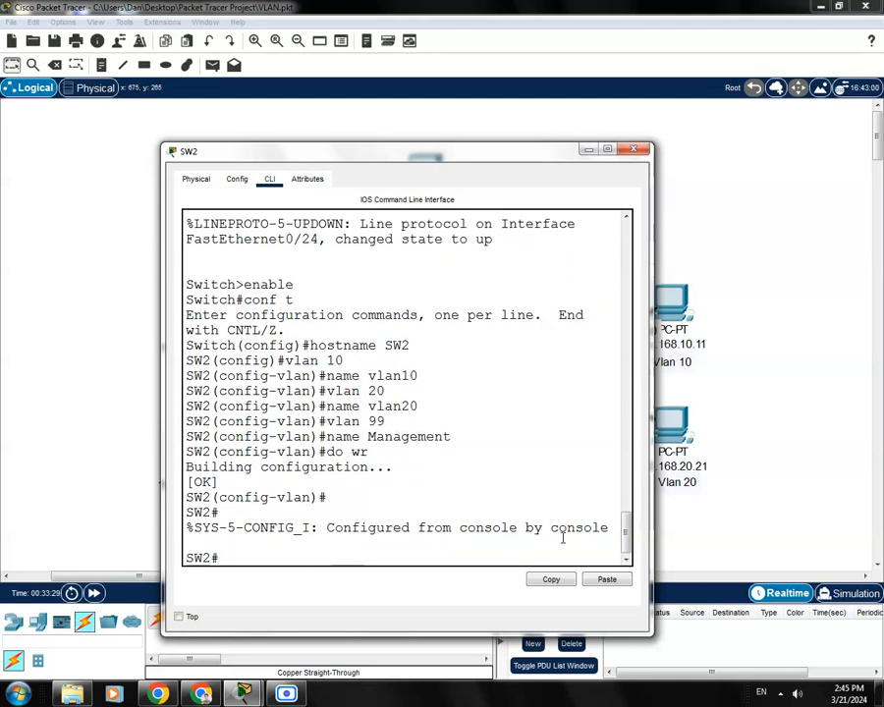
- Run show vlan on SW2 in a widened window and examine the entries for VLANs 10, 20 and 99
text(show vlan)
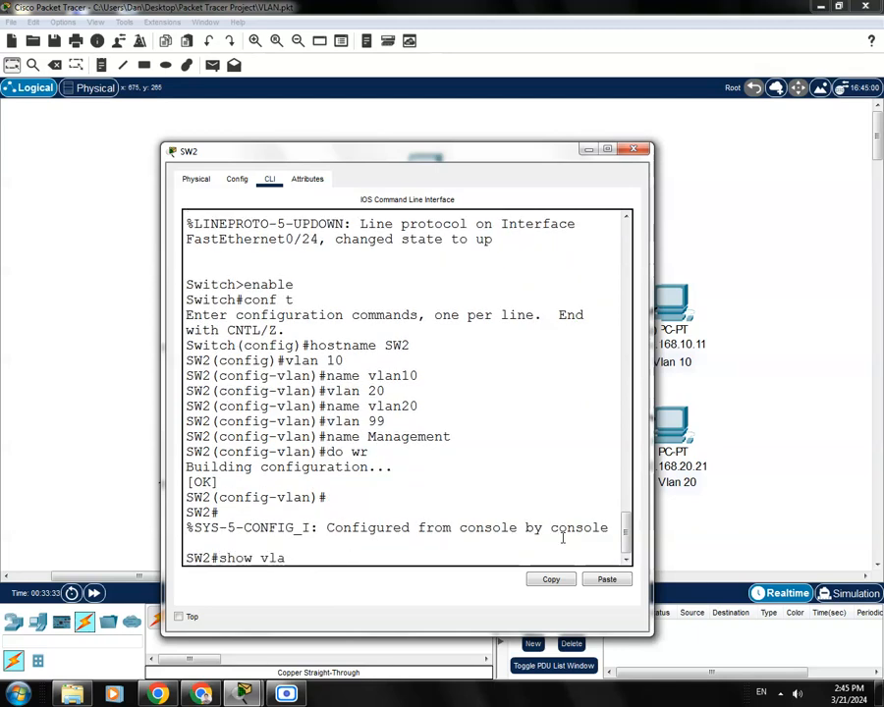
key(Return)
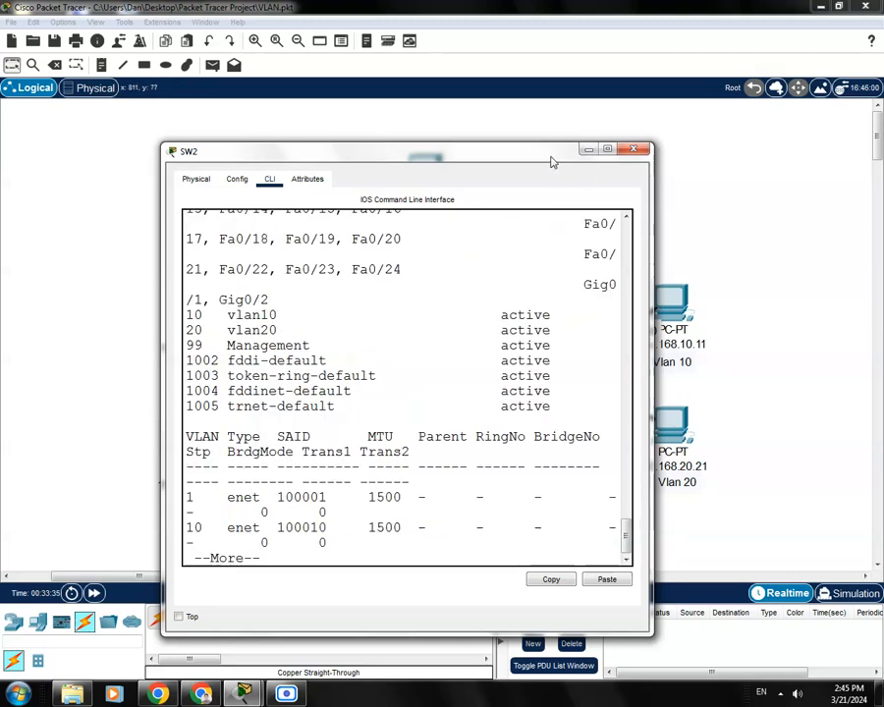
drag(552, 155, 527, 105)
drag(624, 318, 877, 318)
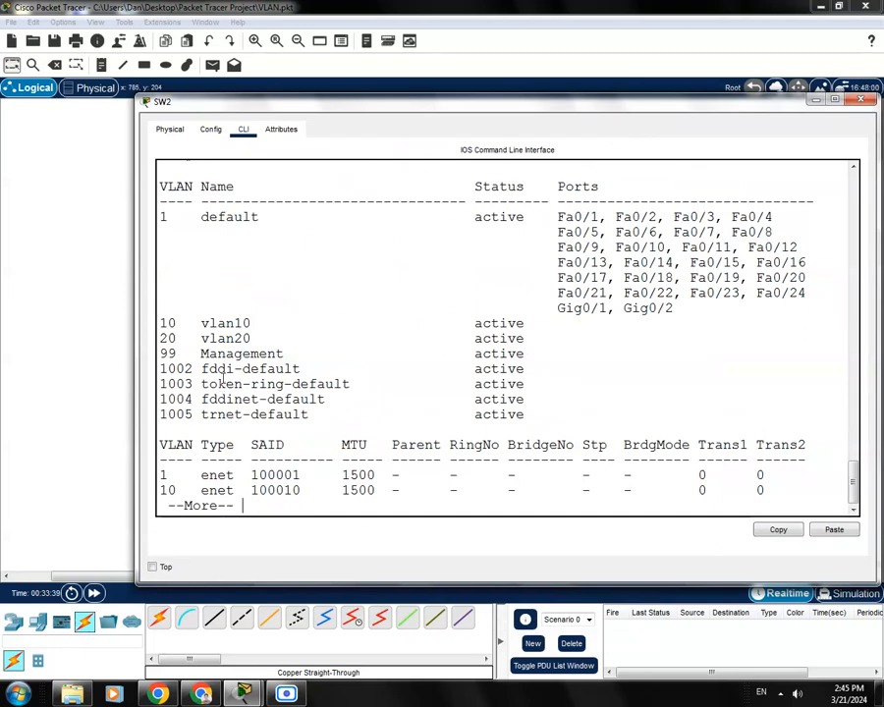
drag(258, 323, 166, 322)
drag(270, 338, 160, 338)
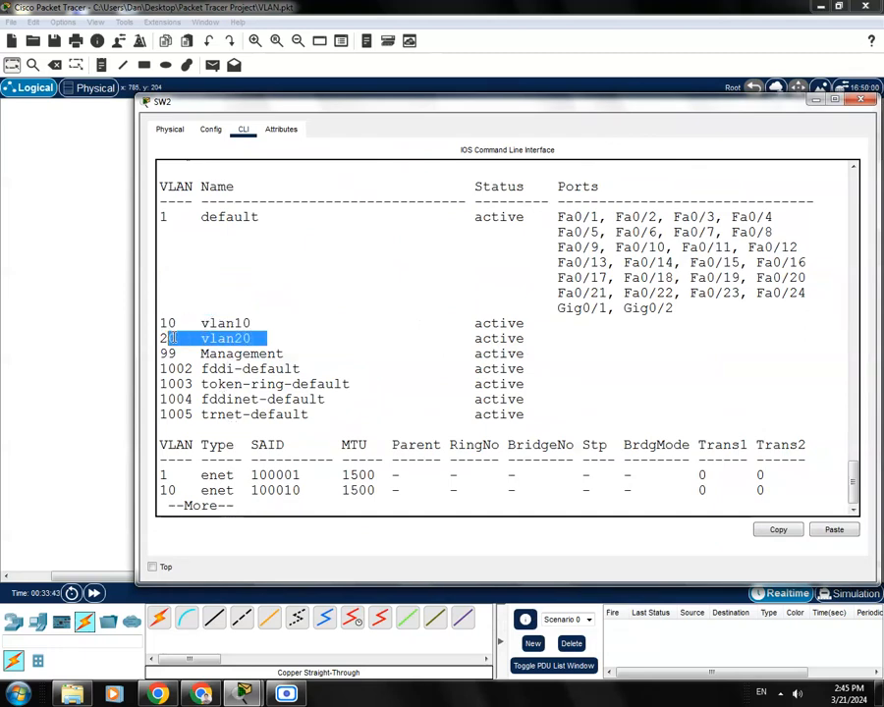
drag(292, 354, 169, 353)
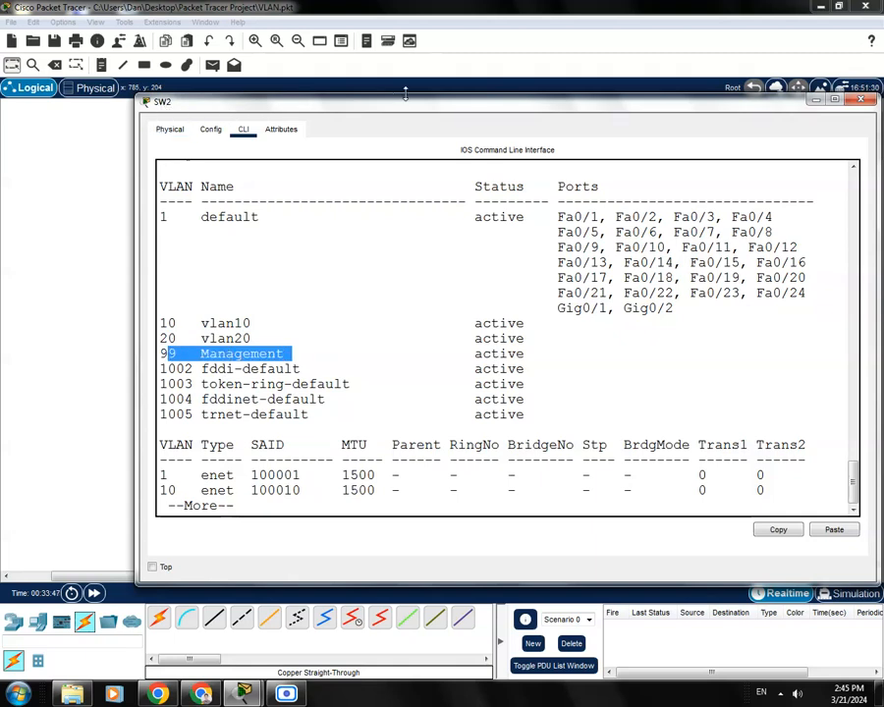
drag(410, 108, 381, 100)
click(436, 227)
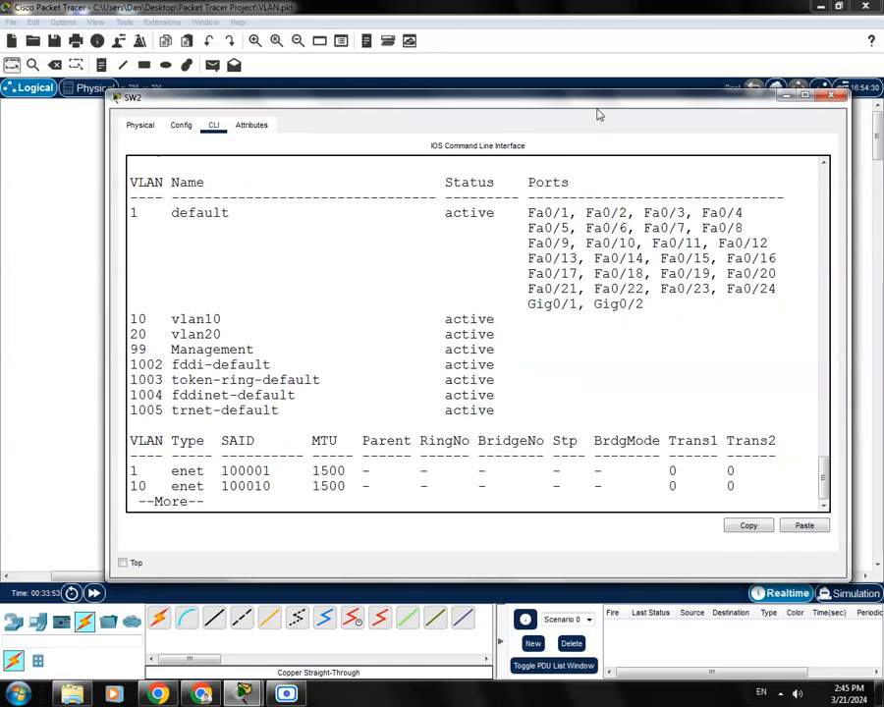
- Check the topology for SW2's port labels to the PCs and finish paging through the VLAN listing
drag(604, 103, 602, 131)
drag(570, 424, 572, 466)
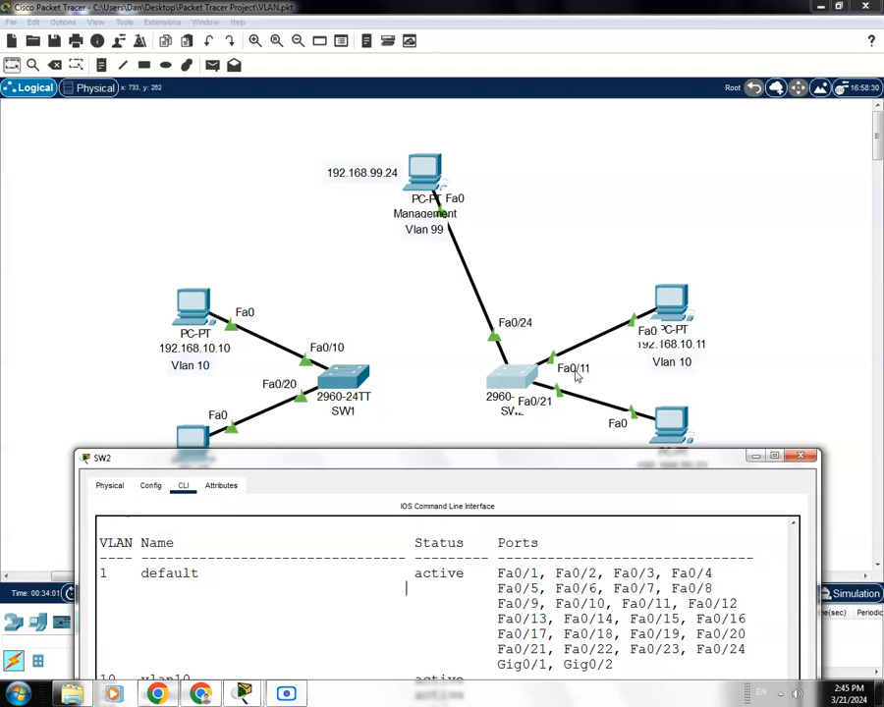
drag(646, 460, 650, 512)
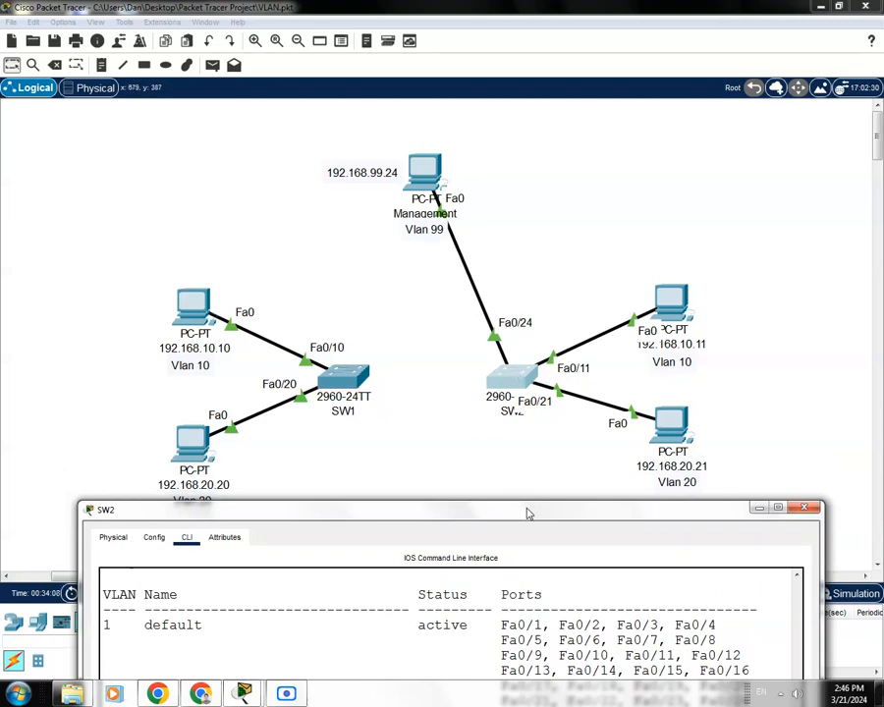
drag(528, 515, 531, 157)
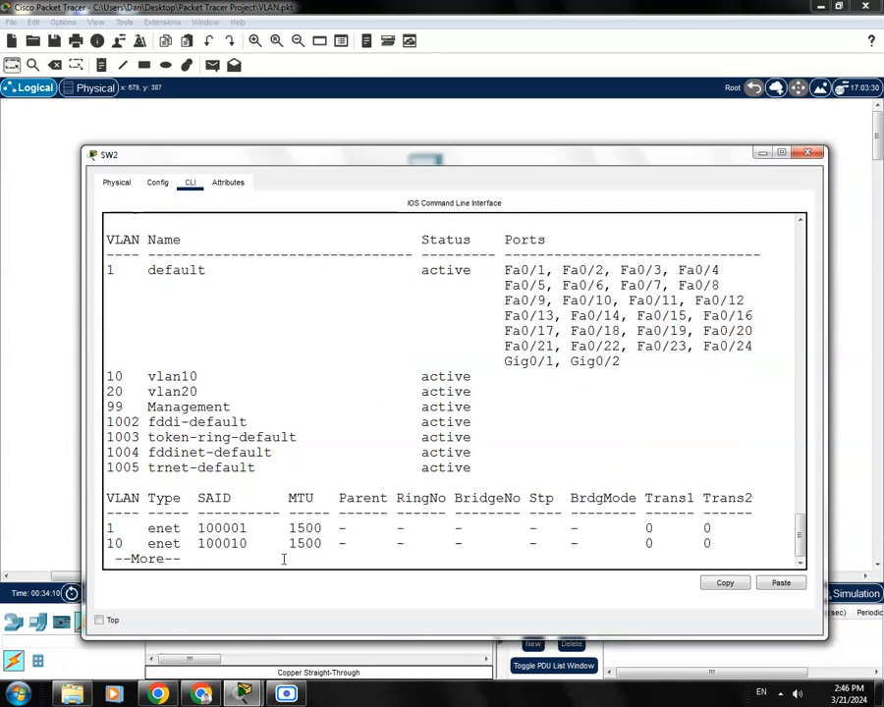
key(space)
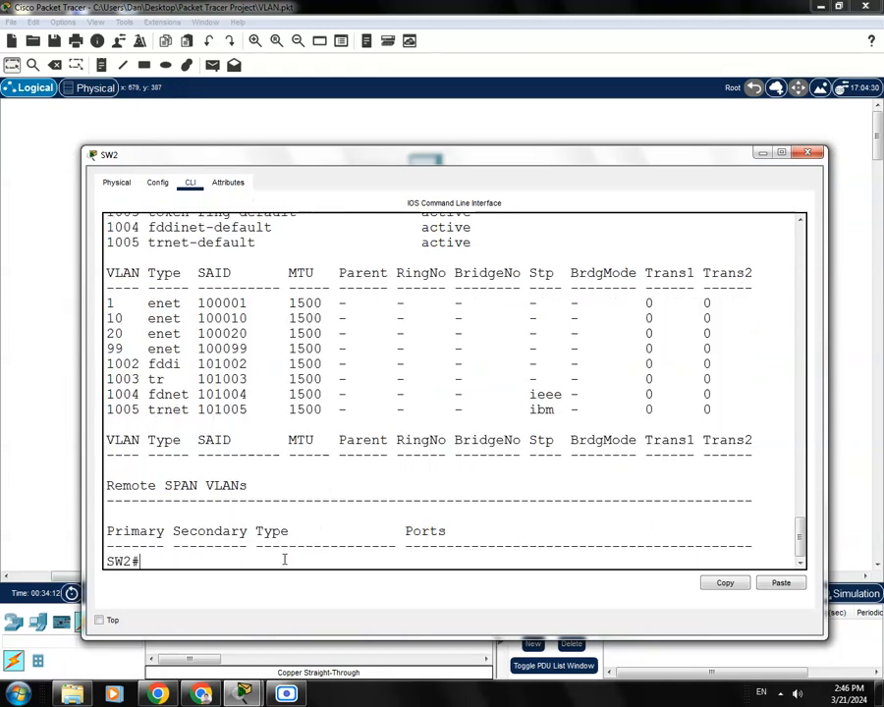
- Enter global configuration mode on SW2 and set interface f0/11 to access mode with switchport mode access
text(conf t)
key(Return)
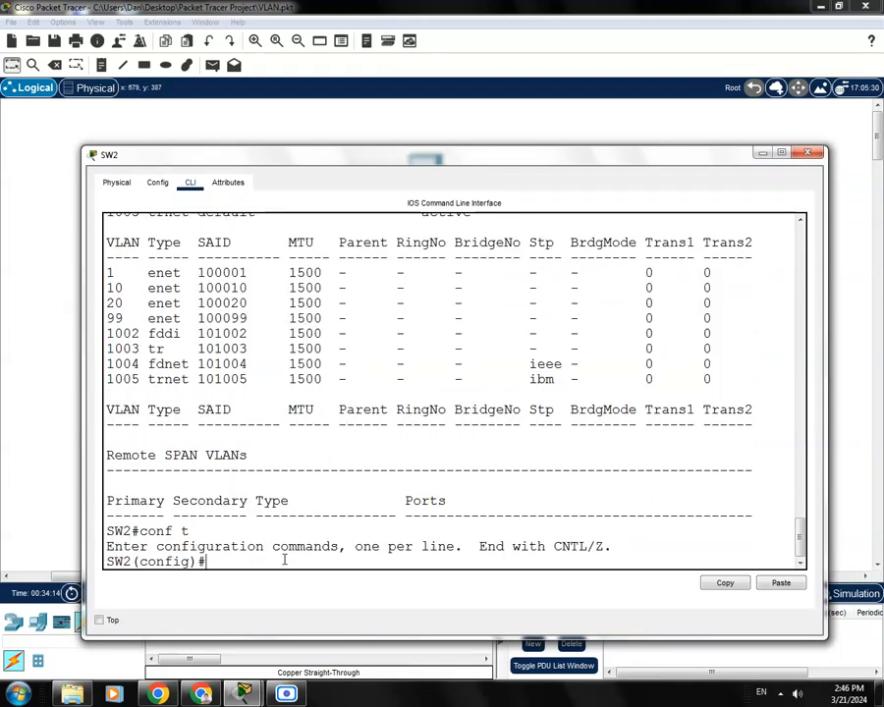
text(int f0/11)
key(Return)
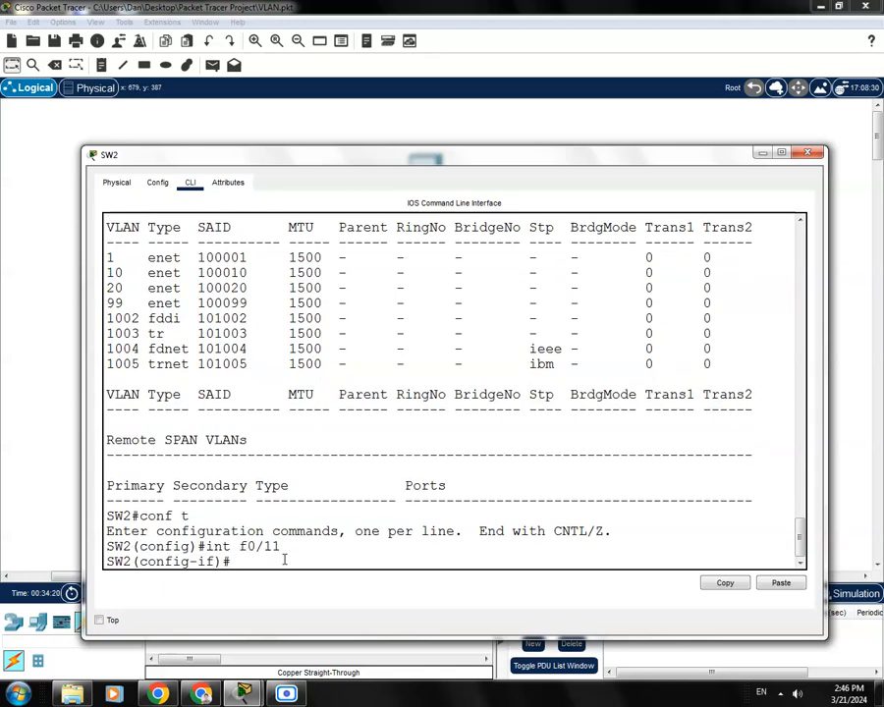
text(switchport mode a)
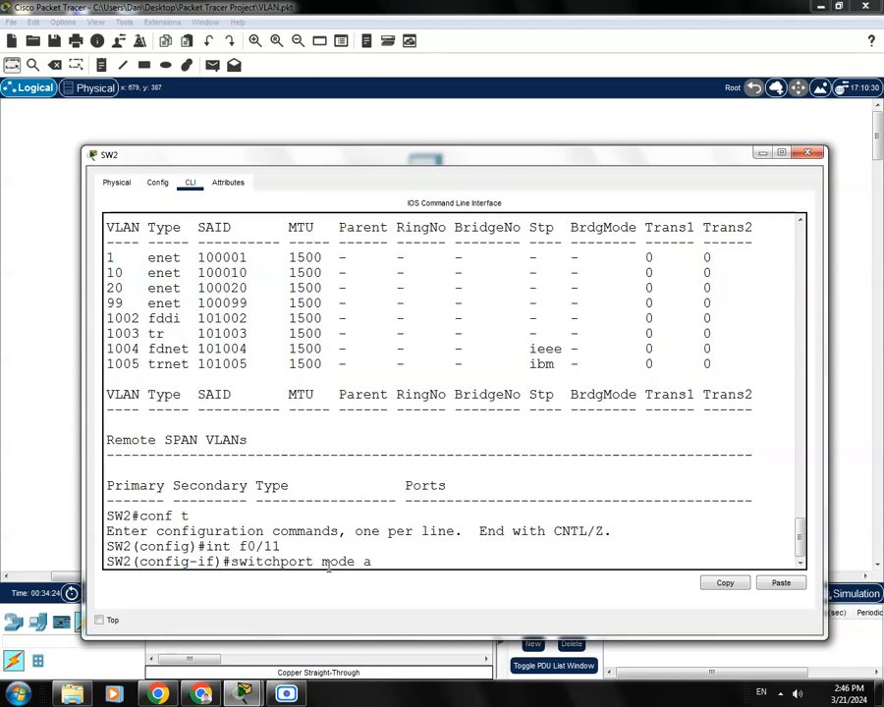
text(ccess)
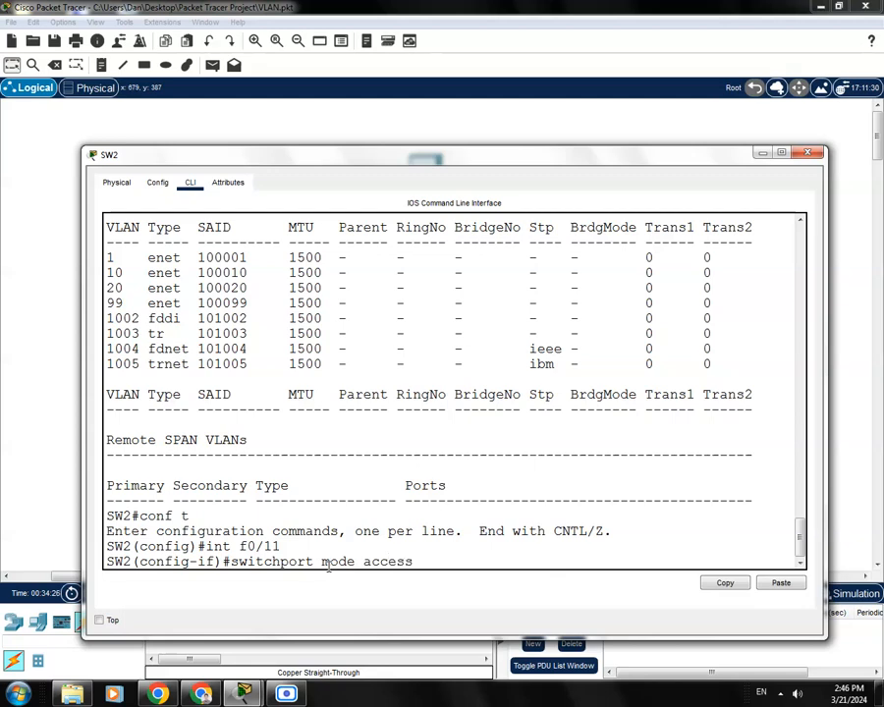
key(Return)
- Assign SW2's interface f0/11 to VLAN 10 with switchport access vlan 10
text(swit)
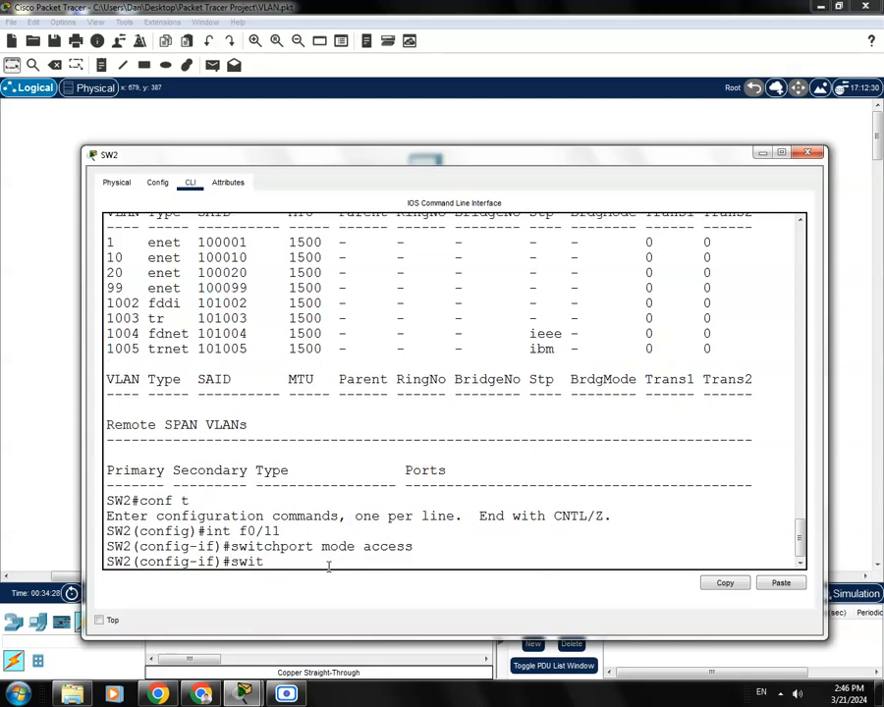
text(ch)
key(Tab)
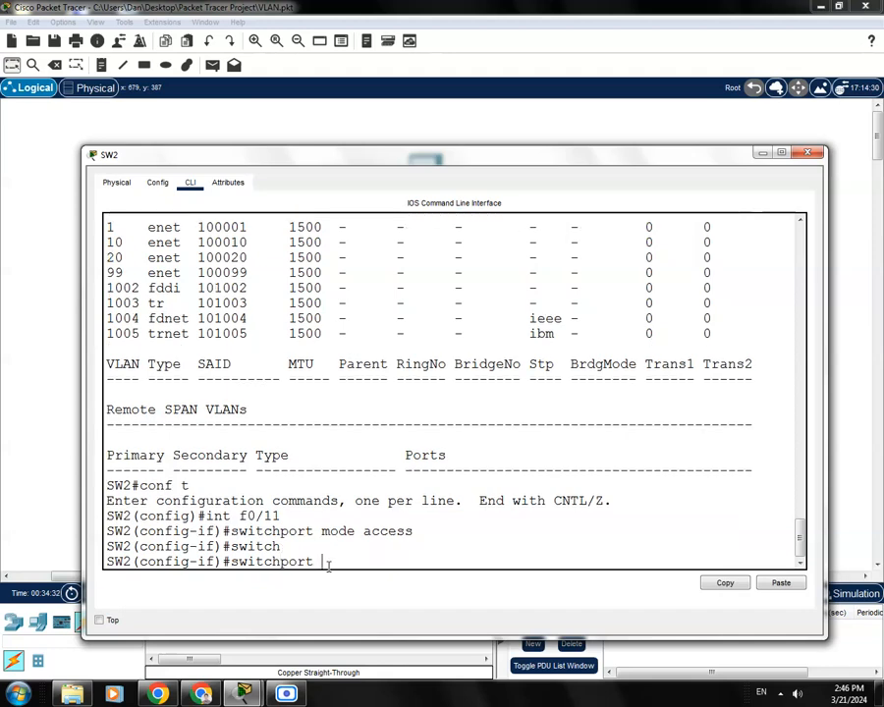
text(acce)
key(Tab)
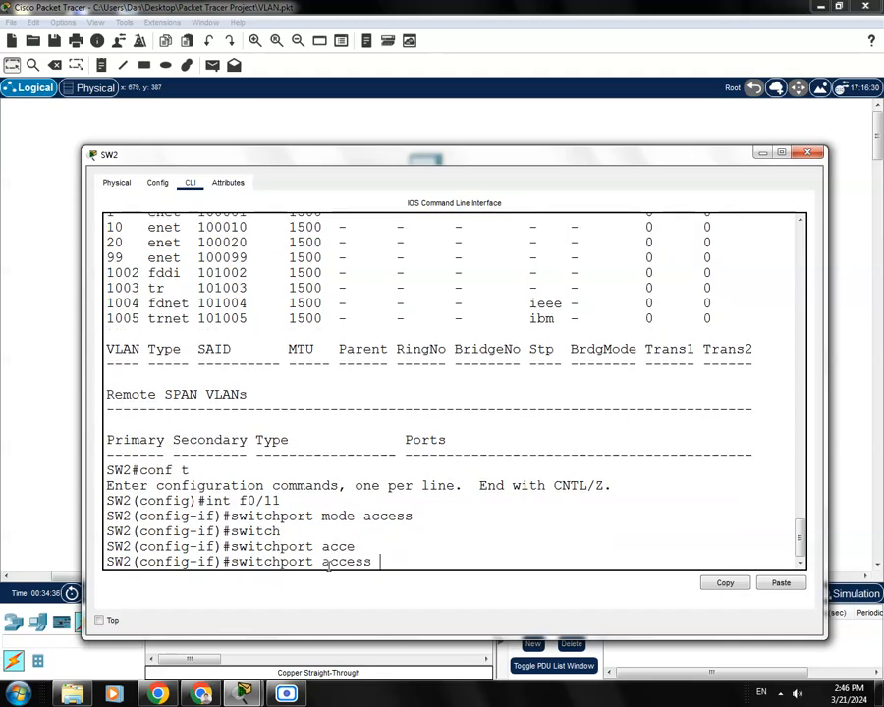
text(vlan 10)
key(Return)
- Select interface f0/21 on SW2 and set it to access mode with switchport mode access
text(int f0/21)
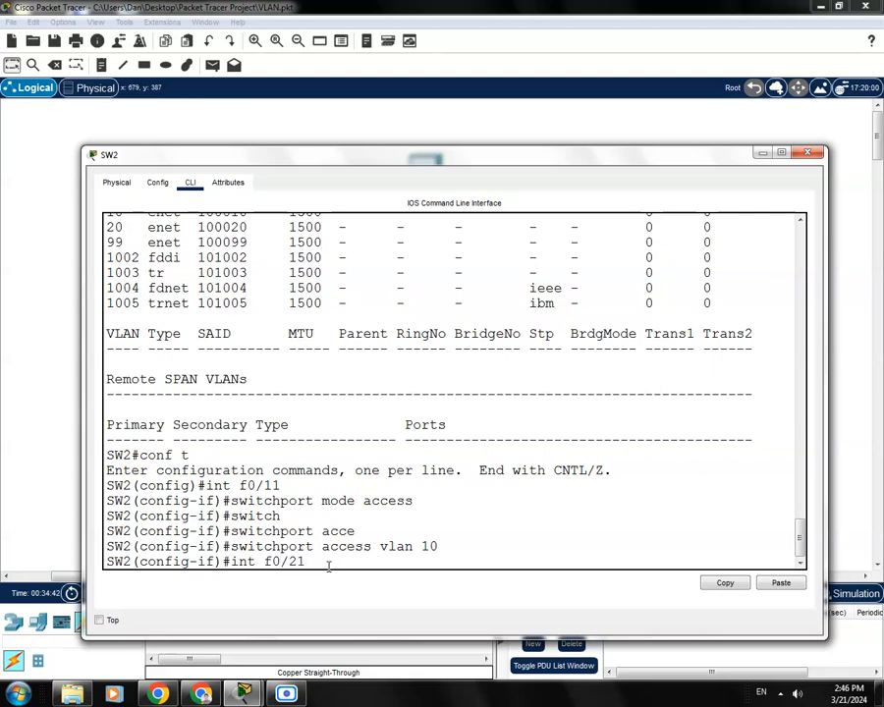
key(Return)
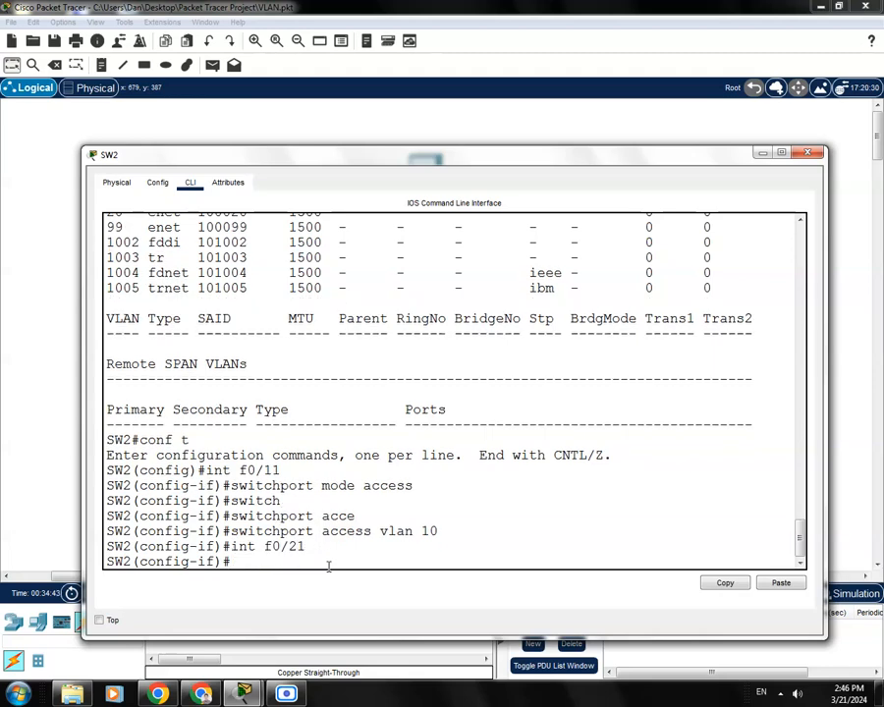
text(swi)
key(Tab)
text(mode)
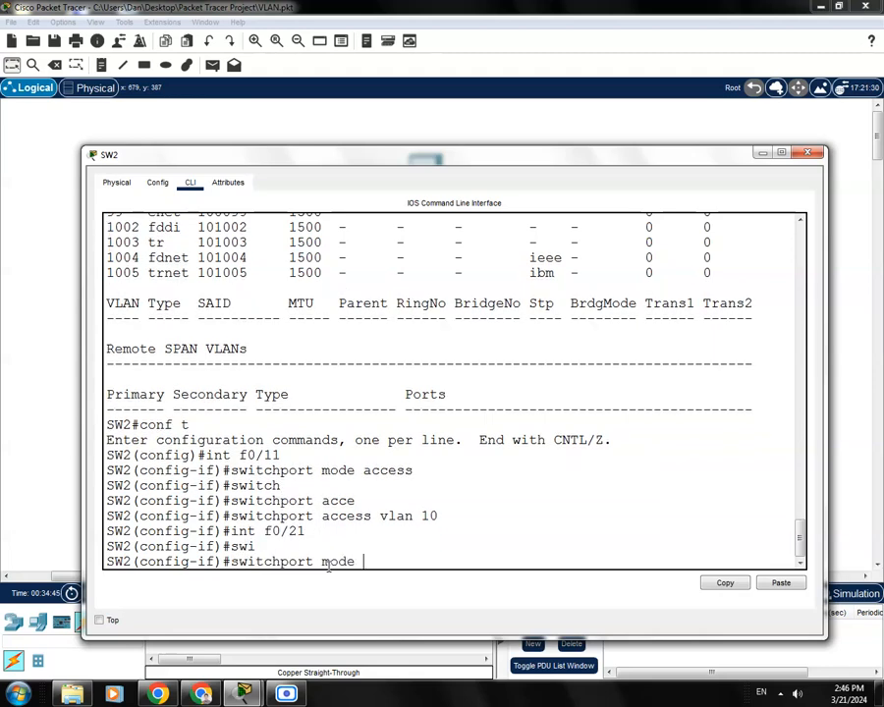
key(Tab)
text(acces)
key(Tab)
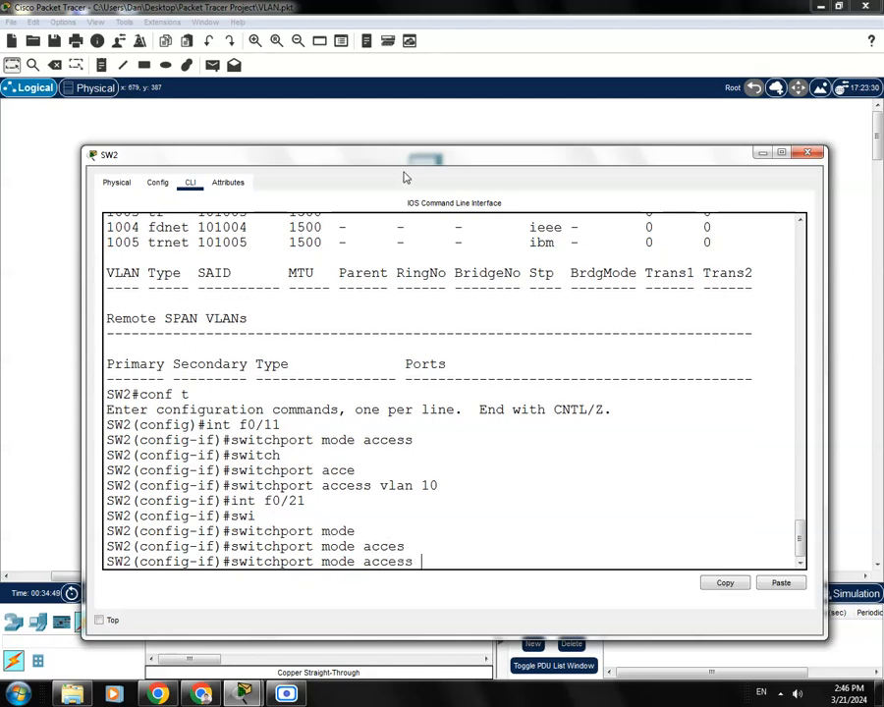
drag(419, 166, 418, 154)
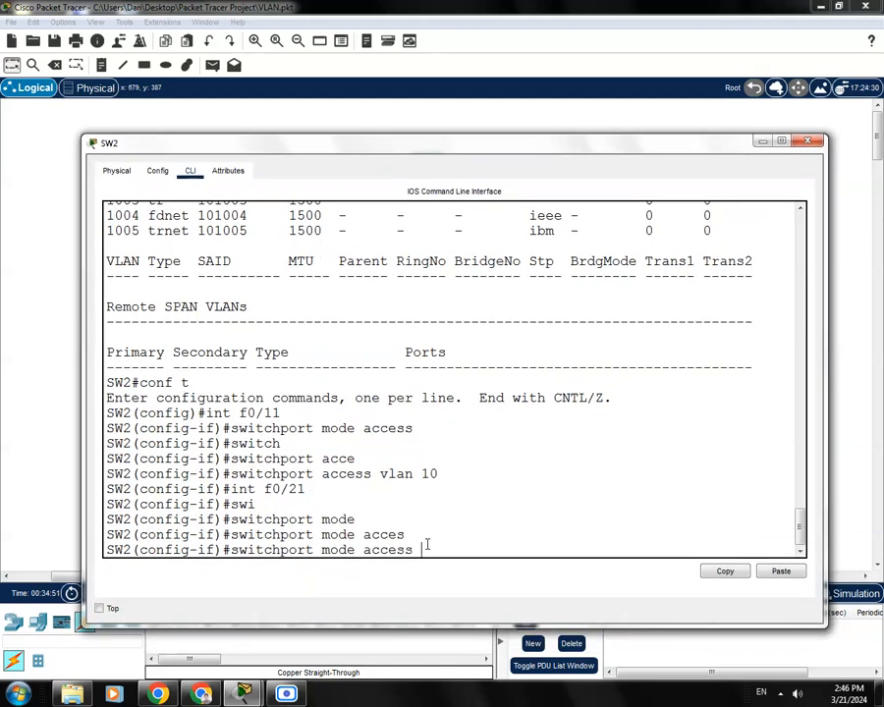
key(Return)
- Assign SW2's interface f0/21 to VLAN 20 with switchport access vlan 20
text(sw)
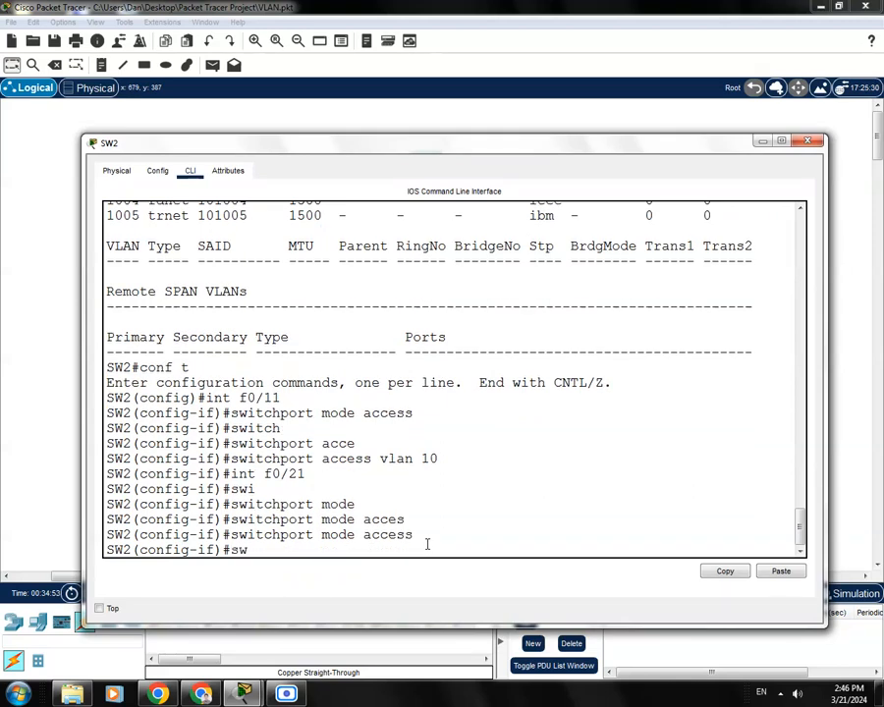
text(it)
key(Tab)
text(ac)
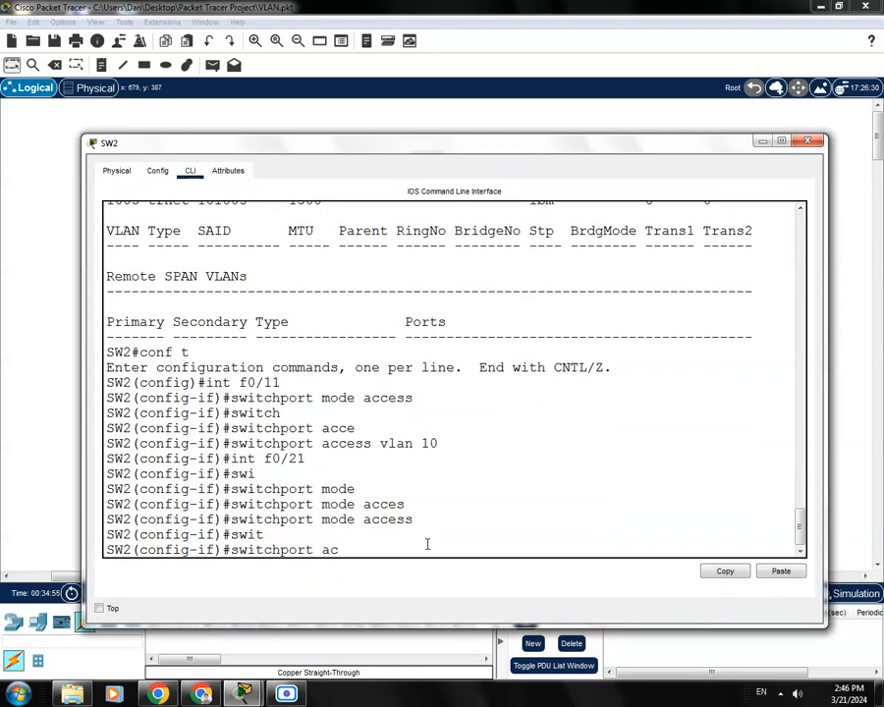
text(ce)
key(Tab)
text(vla)
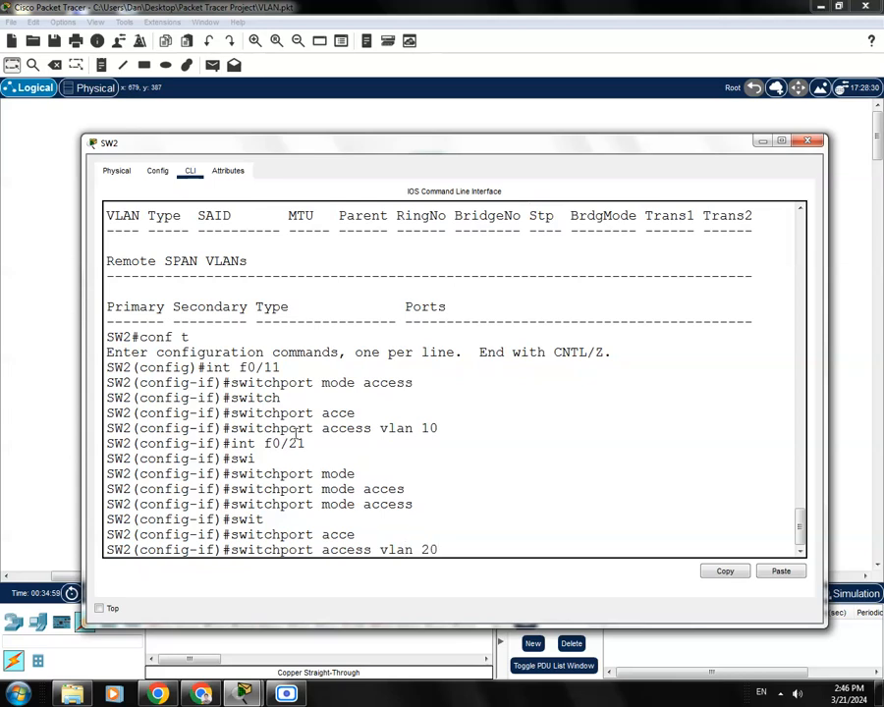
text(n 20)
key(Return)
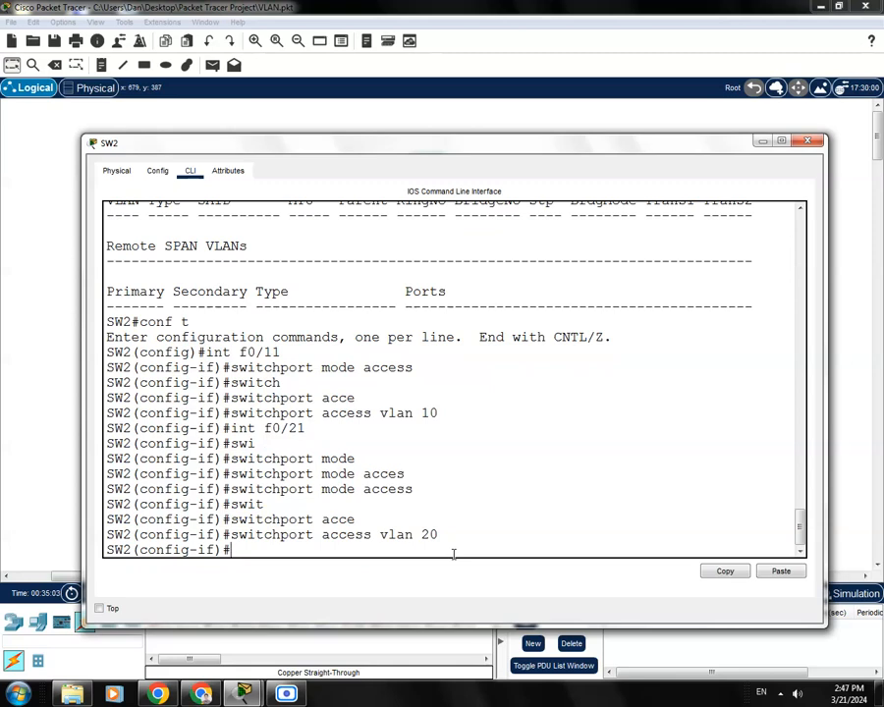
- Select interface f0/24 on SW2 and set it to access mode with switchport mode access
text(int f0/24)
key(Return)
text(sw)
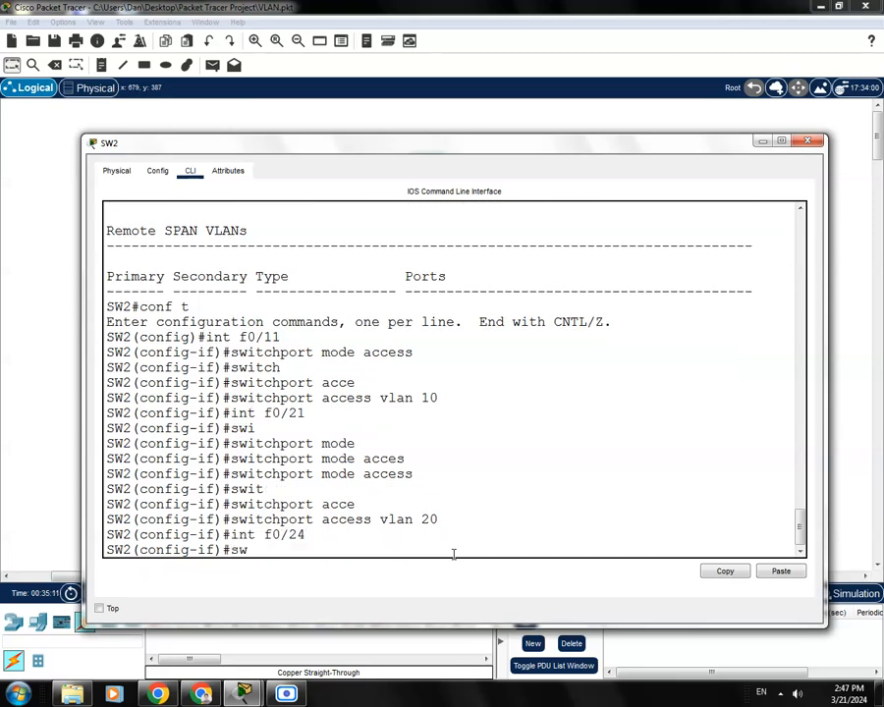
text(i)
key(Tab)
text(mode acce)
key(Tab)
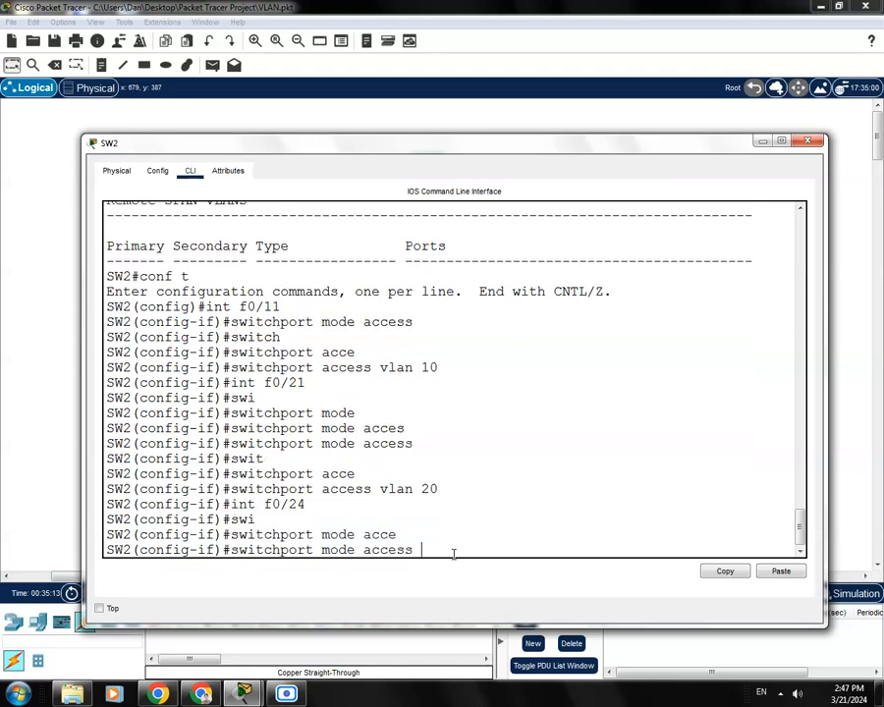
key(Return)
- Assign SW2's interface f0/24 to VLAN 99 with switchport access vlan 99
text(swi)
key(Tab)
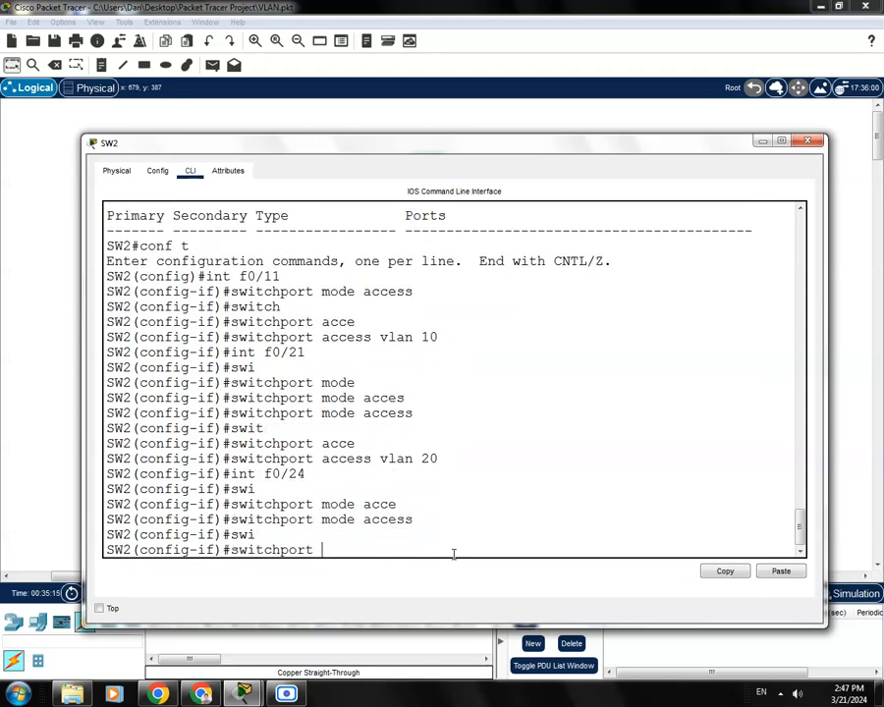
text(acce)
key(Tab)
text(vlan)
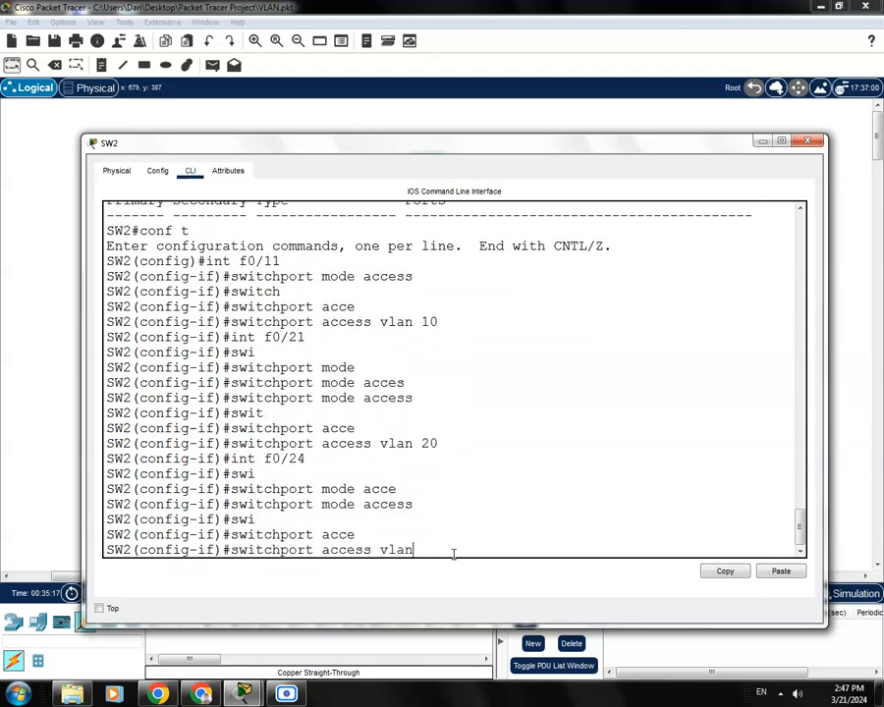
text( 99)
key(Return)
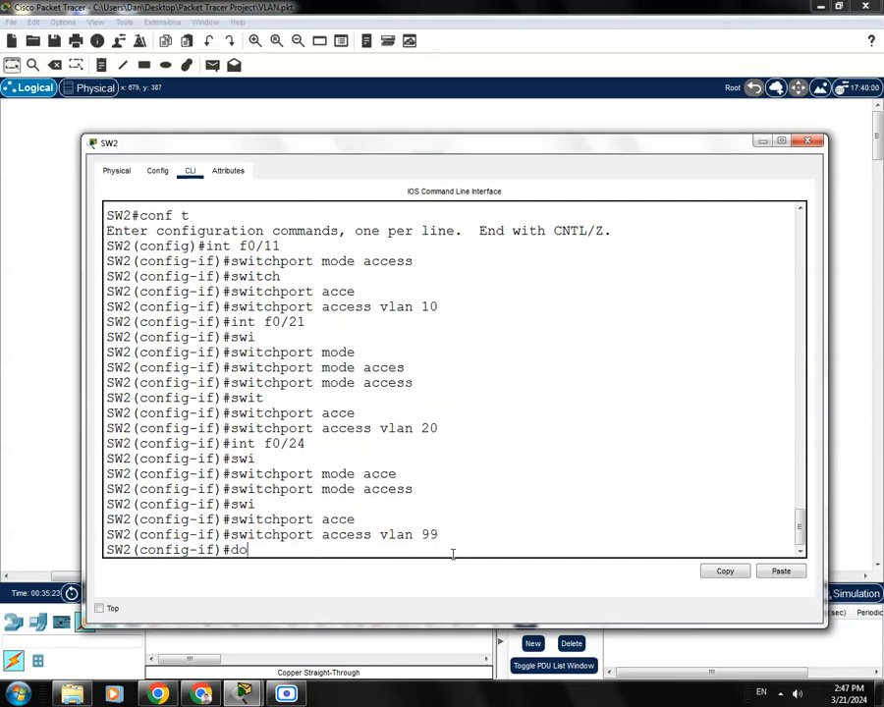
- Save SW2's configuration with do wr and return to privileged EXEC mode
text(do wr)
key(Return)
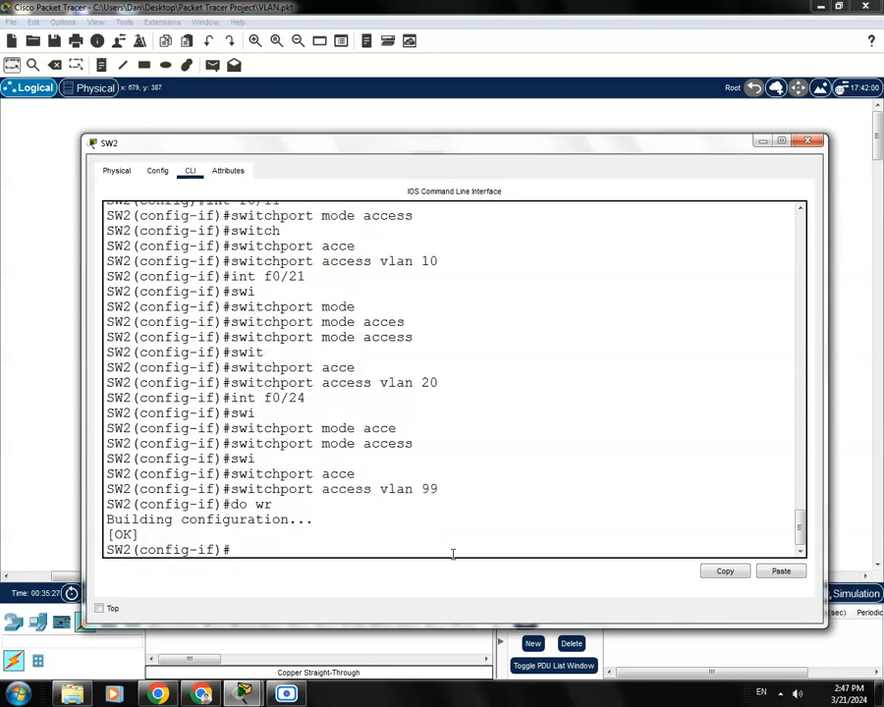
text(exi)
key(BackSpace)
key(BackSpace)
key(BackSpace)
key(ctrl+z)
key(Return)
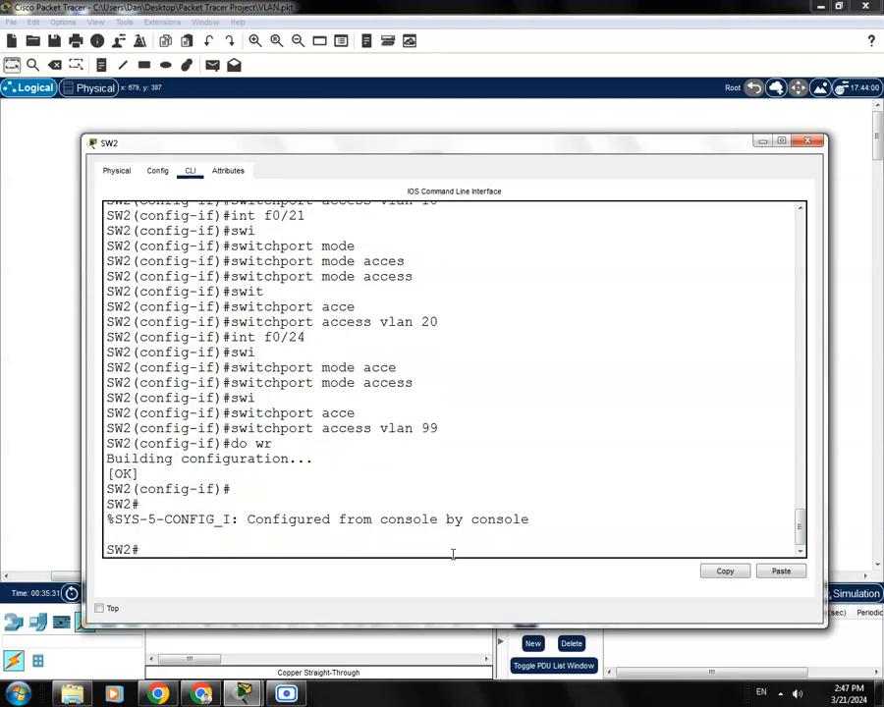
- Display SW2's VLAN table with show vlan
text(show vlan)
key(Return)
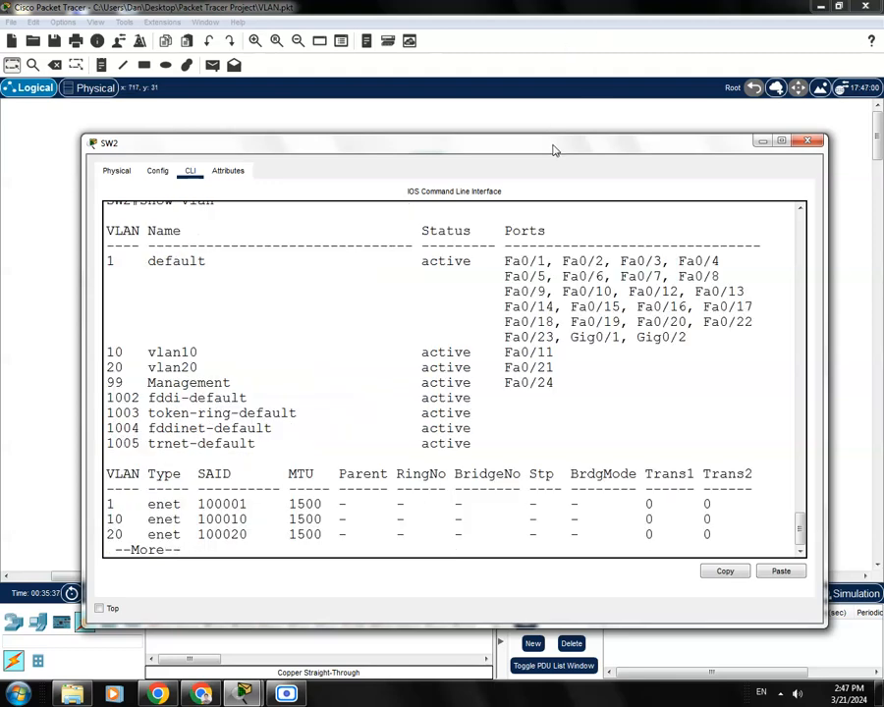
drag(551, 148, 528, 126)
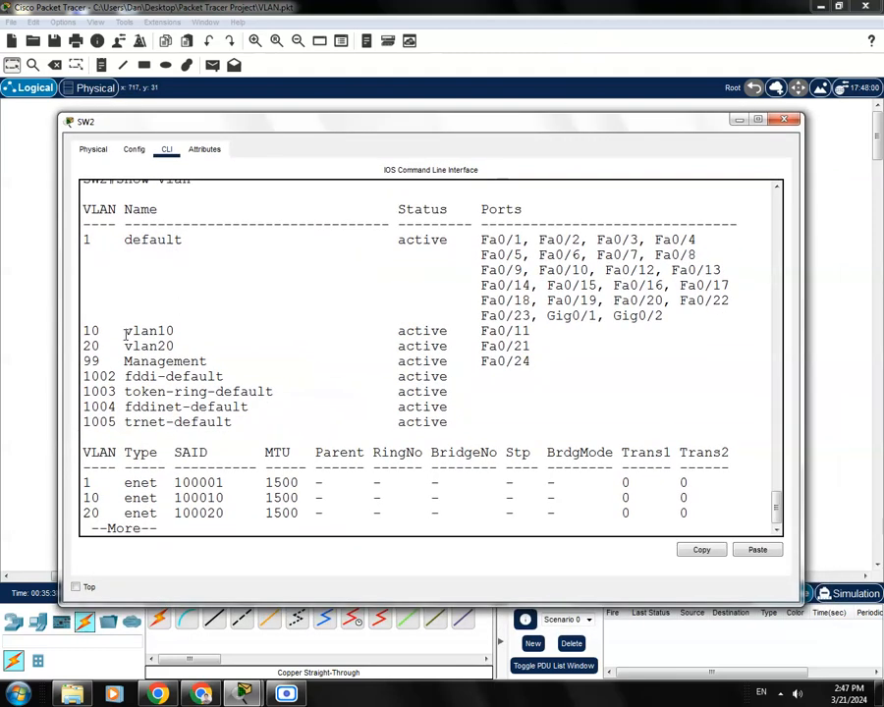
- Check the names and assigned ports of VLANs 10, 20 and 99 in SW2's VLAN table, and close the SW2 window
double_click(97, 331)
drag(101, 331, 175, 331)
click(224, 344)
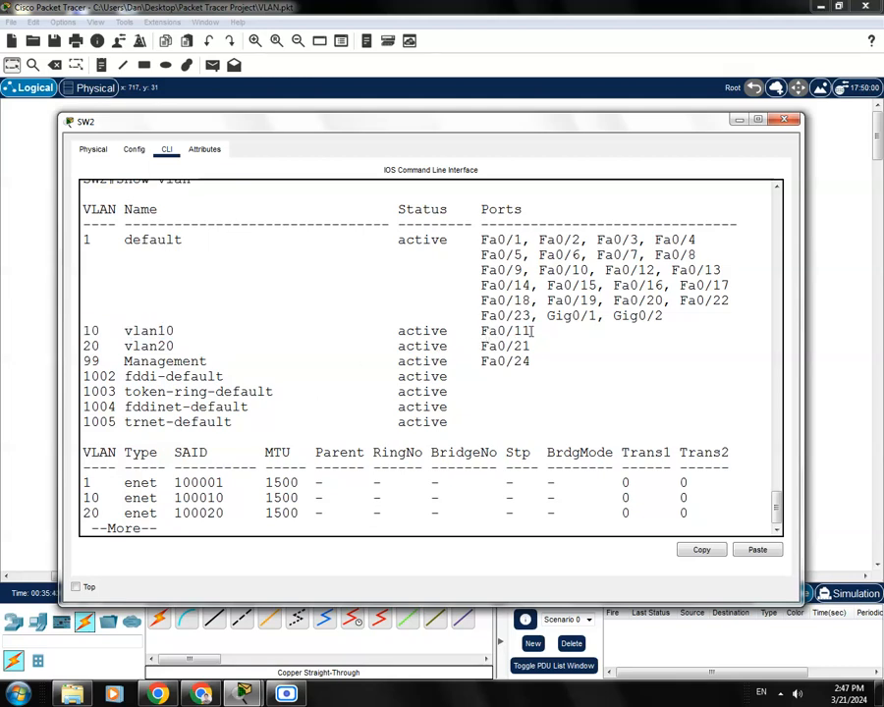
drag(528, 331, 467, 333)
click(238, 325)
drag(182, 330, 129, 331)
click(260, 345)
drag(533, 346, 90, 346)
click(310, 376)
drag(536, 362, 86, 361)
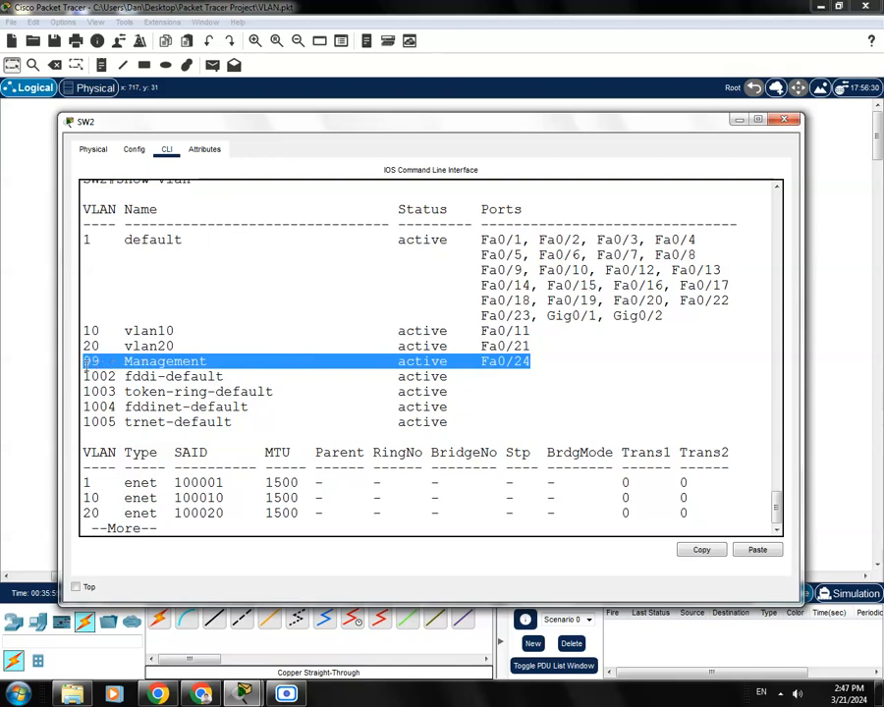
click(183, 361)
drag(206, 361, 140, 361)
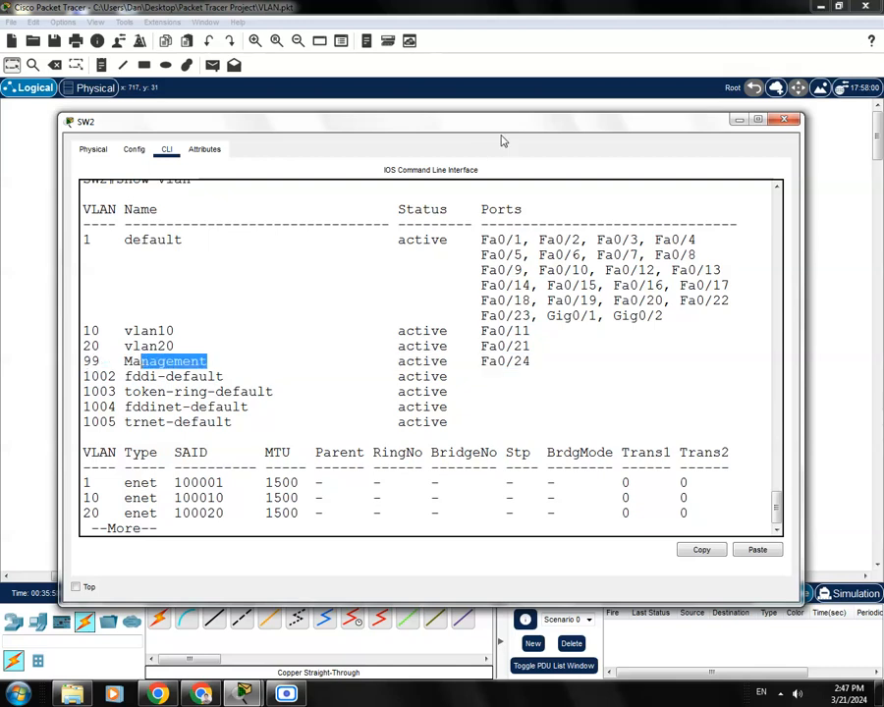
drag(507, 124, 510, 115)
click(787, 111)
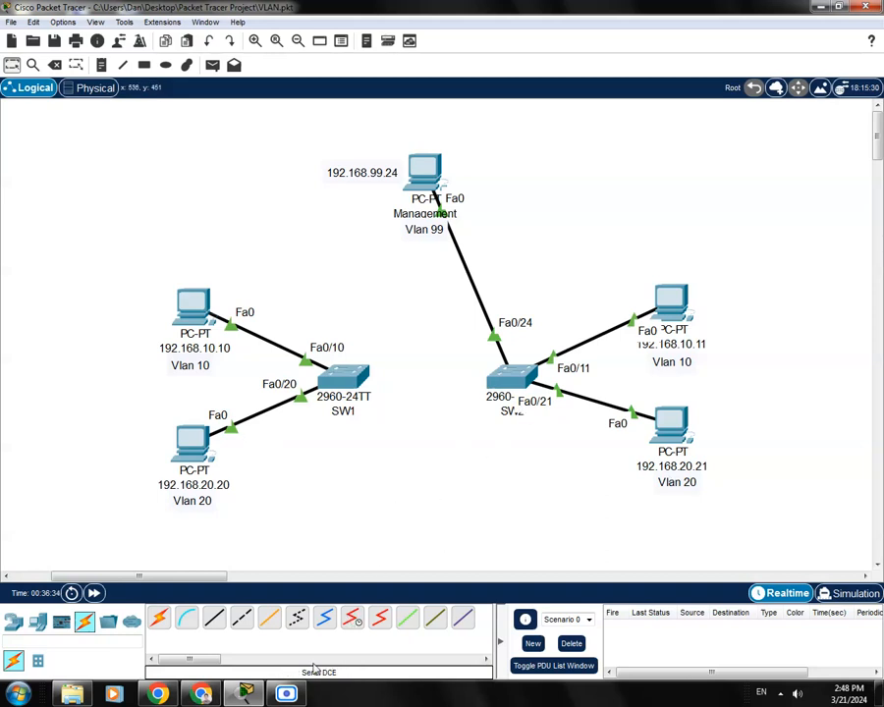
click(295, 697)
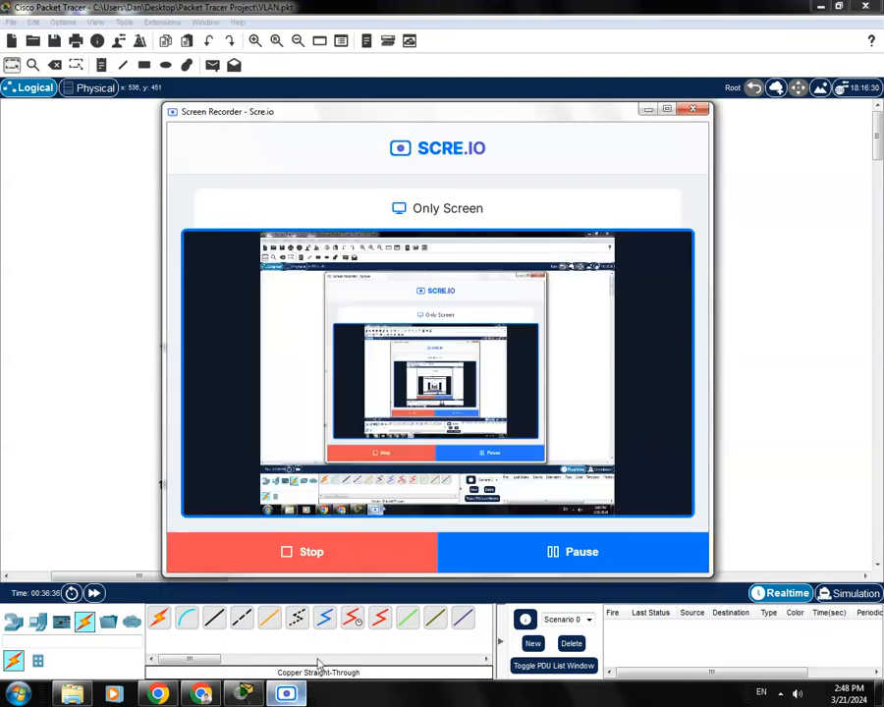